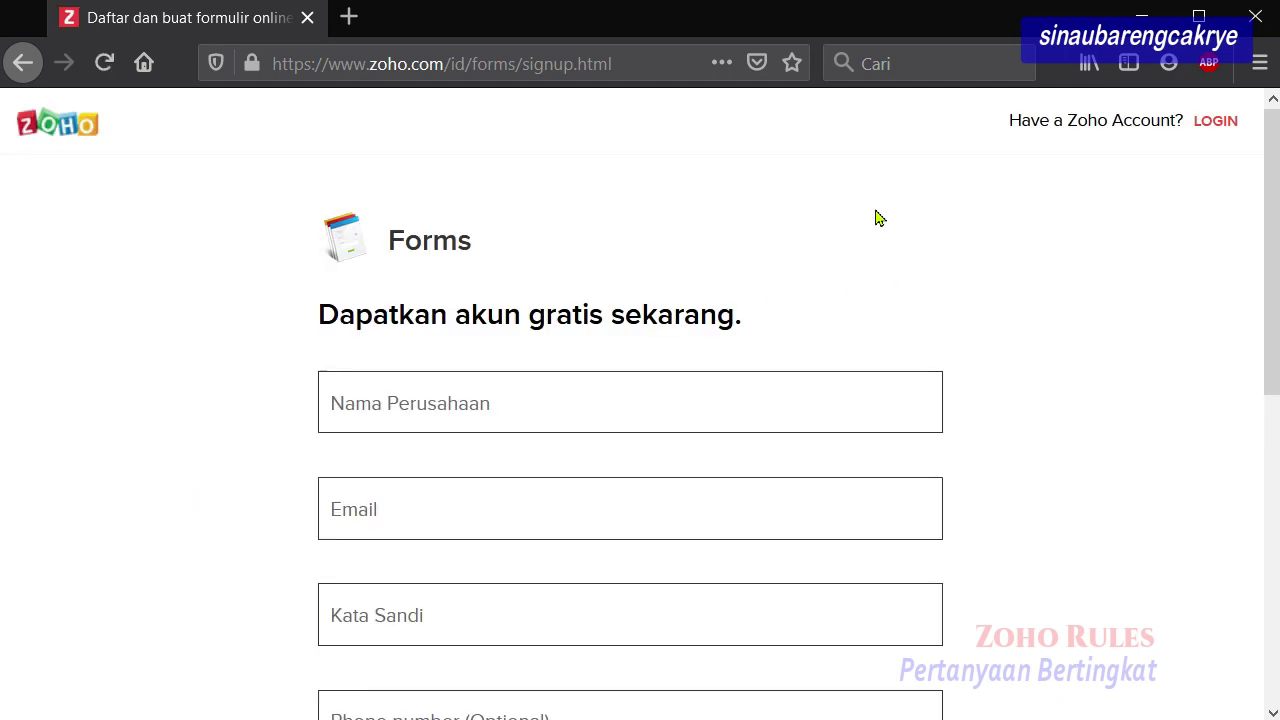
Review the Zoho Forms sign-up page and choose to sign in with Google.
{"action": "scroll", "coordinate": [238, 452], "scroll_direction": "down", "scroll_amount": 2}
{"action": "scroll", "coordinate": [238, 452], "scroll_direction": "down", "scroll_amount": 2}
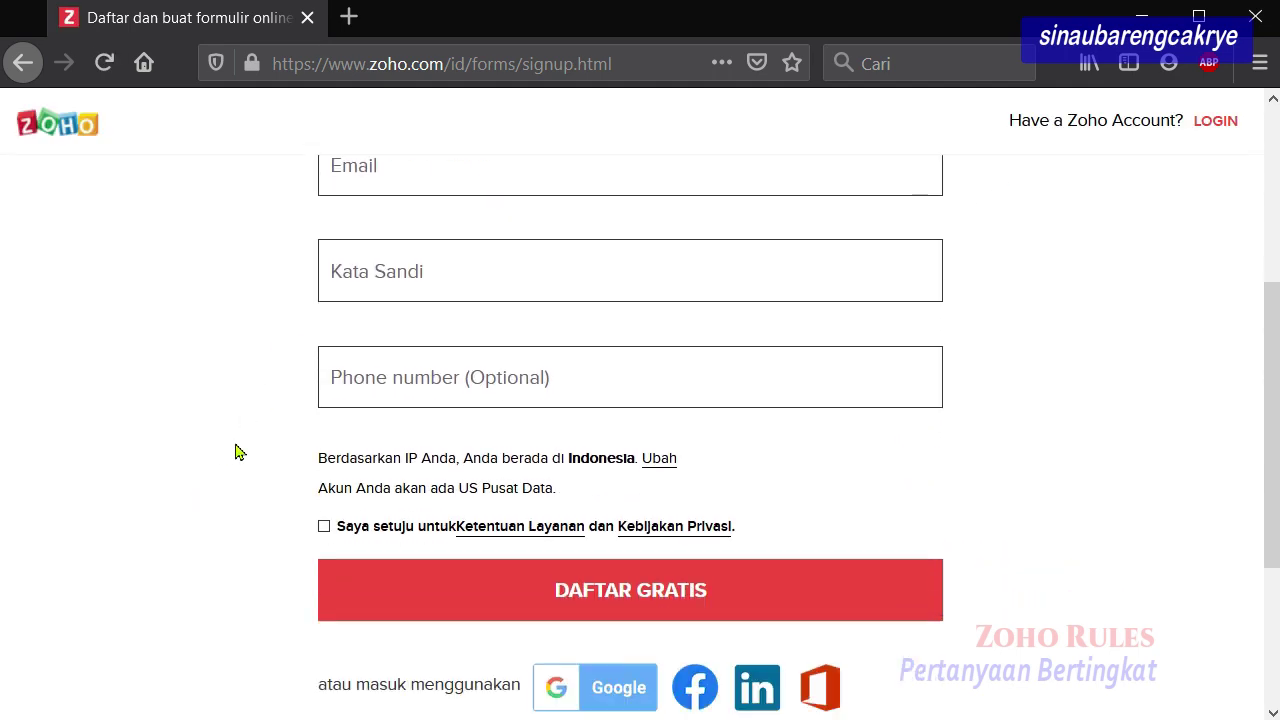
{"action": "scroll", "coordinate": [238, 452], "scroll_direction": "up", "scroll_amount": 4}
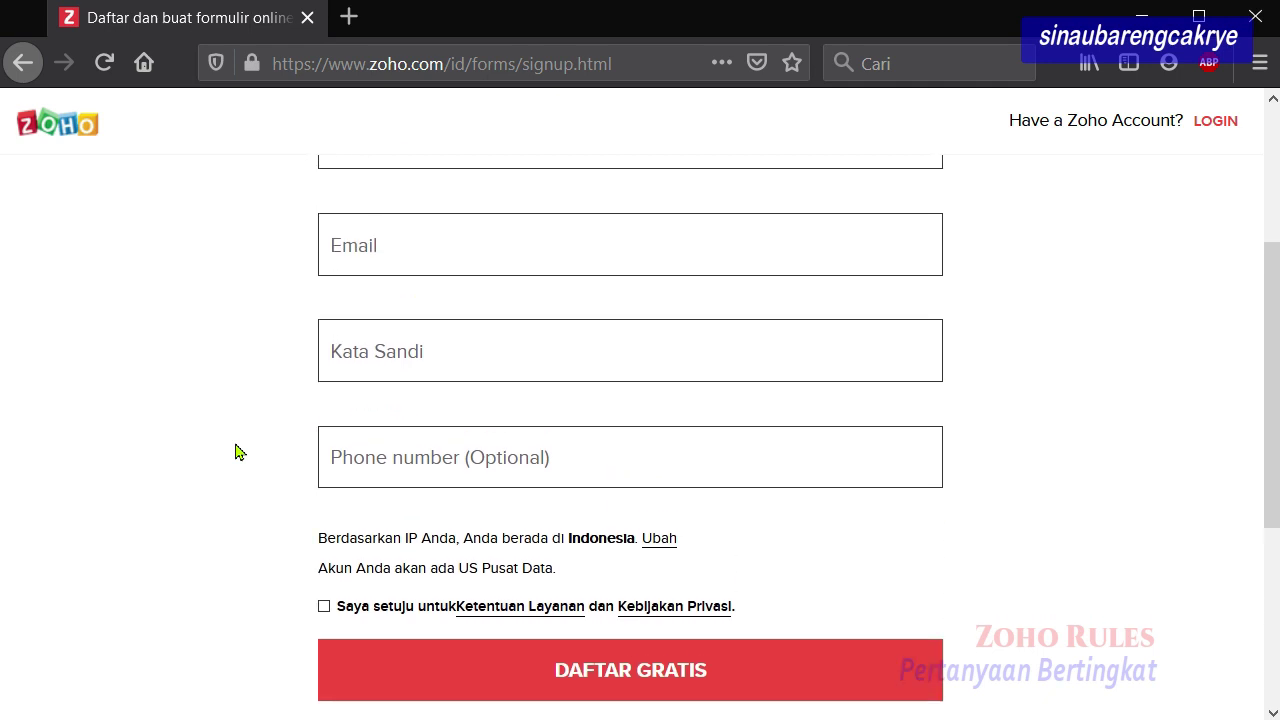
{"action": "scroll", "coordinate": [155, 490], "scroll_direction": "down", "scroll_amount": 4}
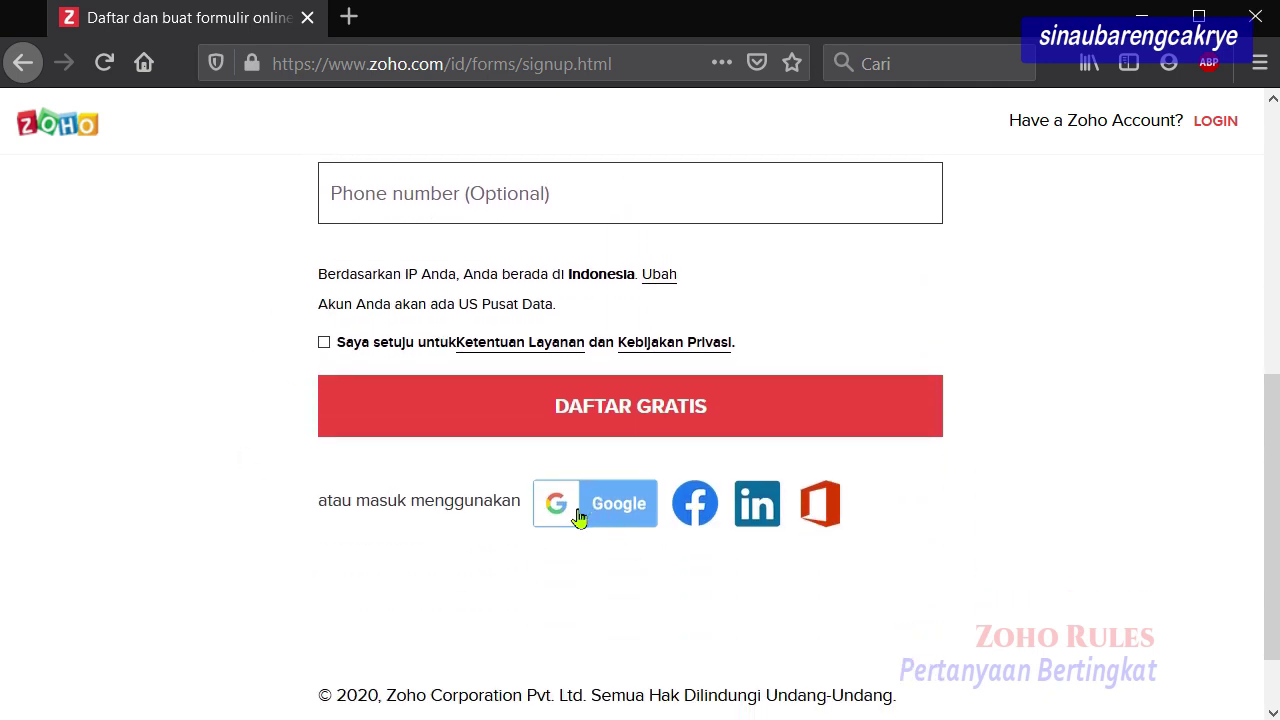
{"action": "left_click", "coordinate": [596, 509]}
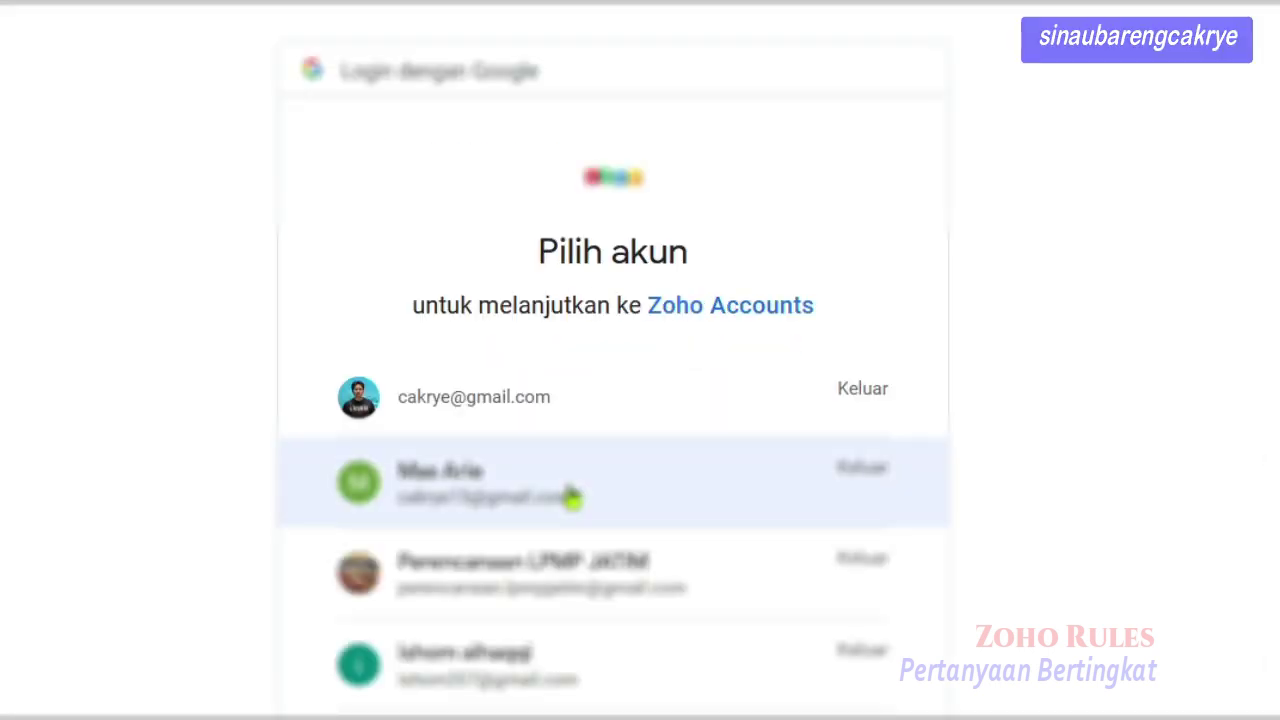
Choose the Google account, enter its account password, submit it, and decline saving the login in the browser.
{"action": "left_click", "coordinate": [528, 401]}
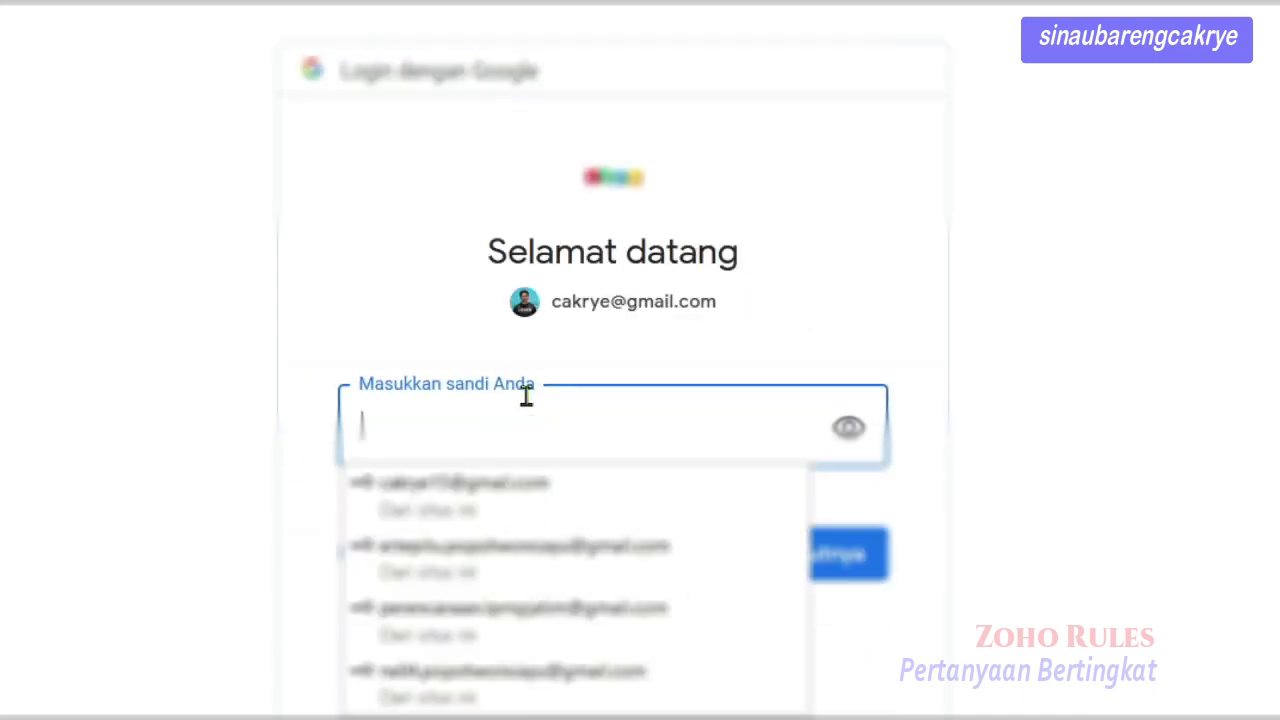
{"action": "type", "text": "••••••••"}
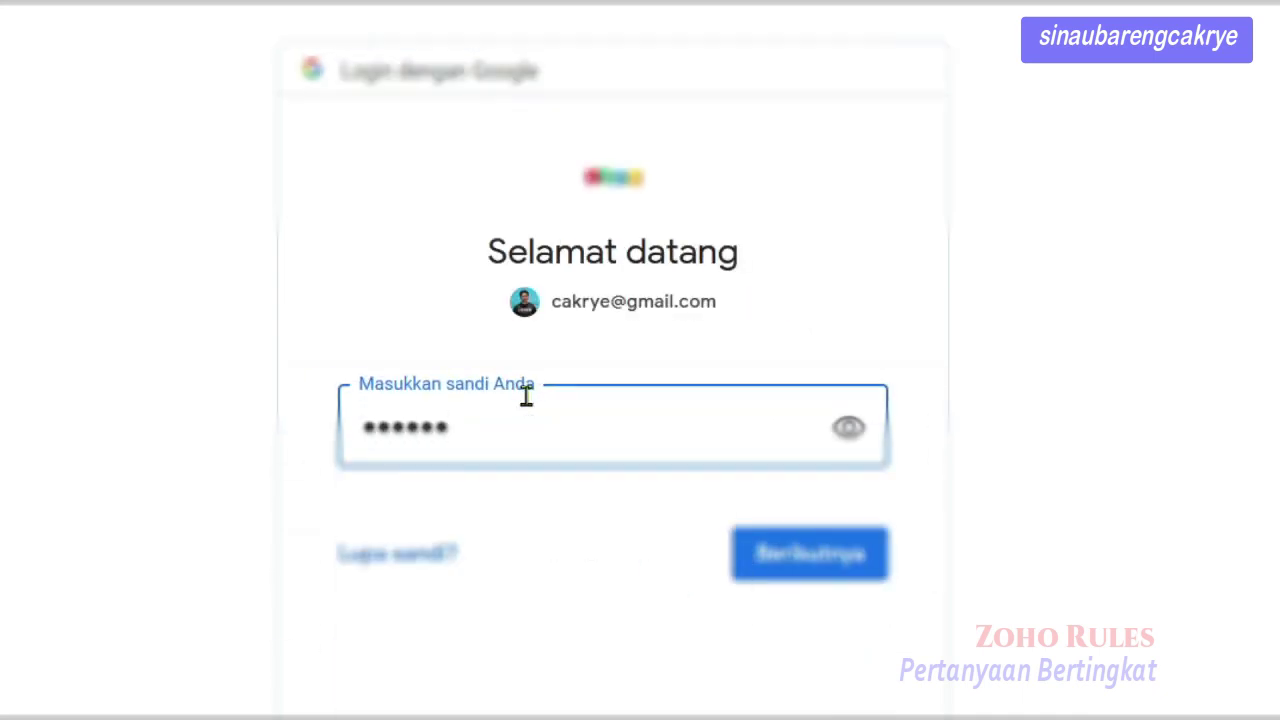
{"action": "left_click", "coordinate": [790, 567]}
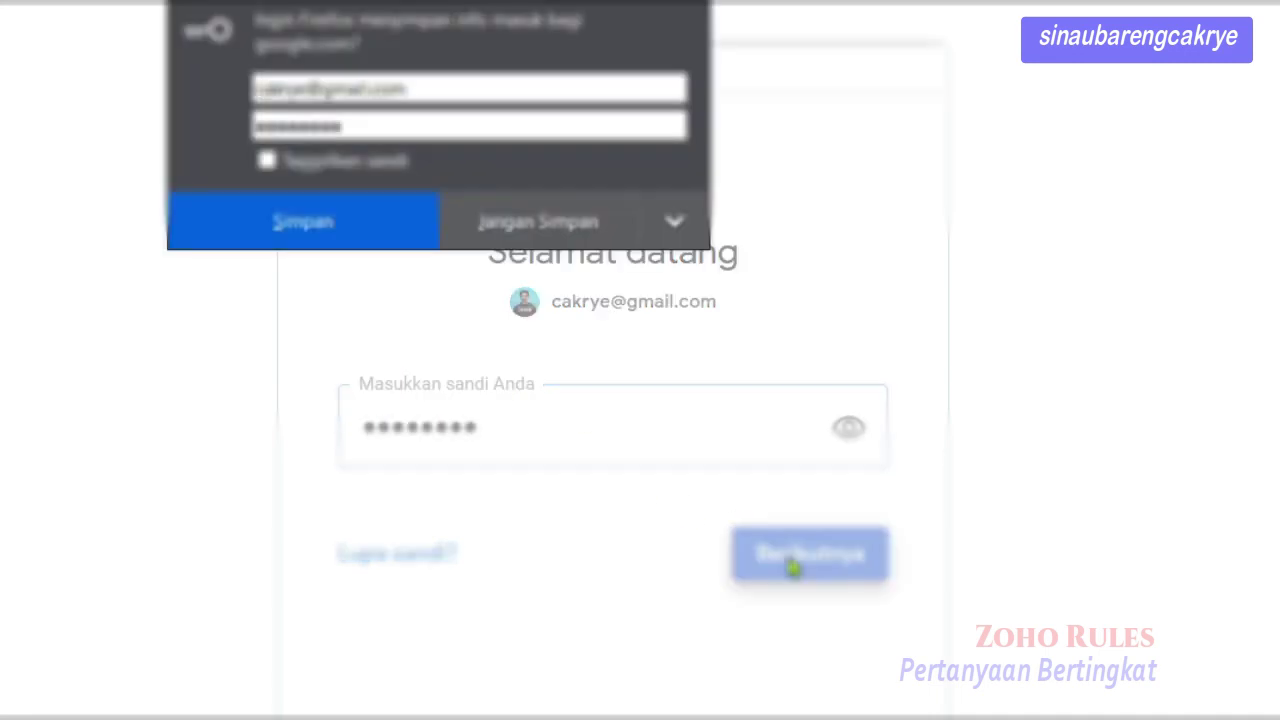
{"action": "left_click", "coordinate": [526, 224]}
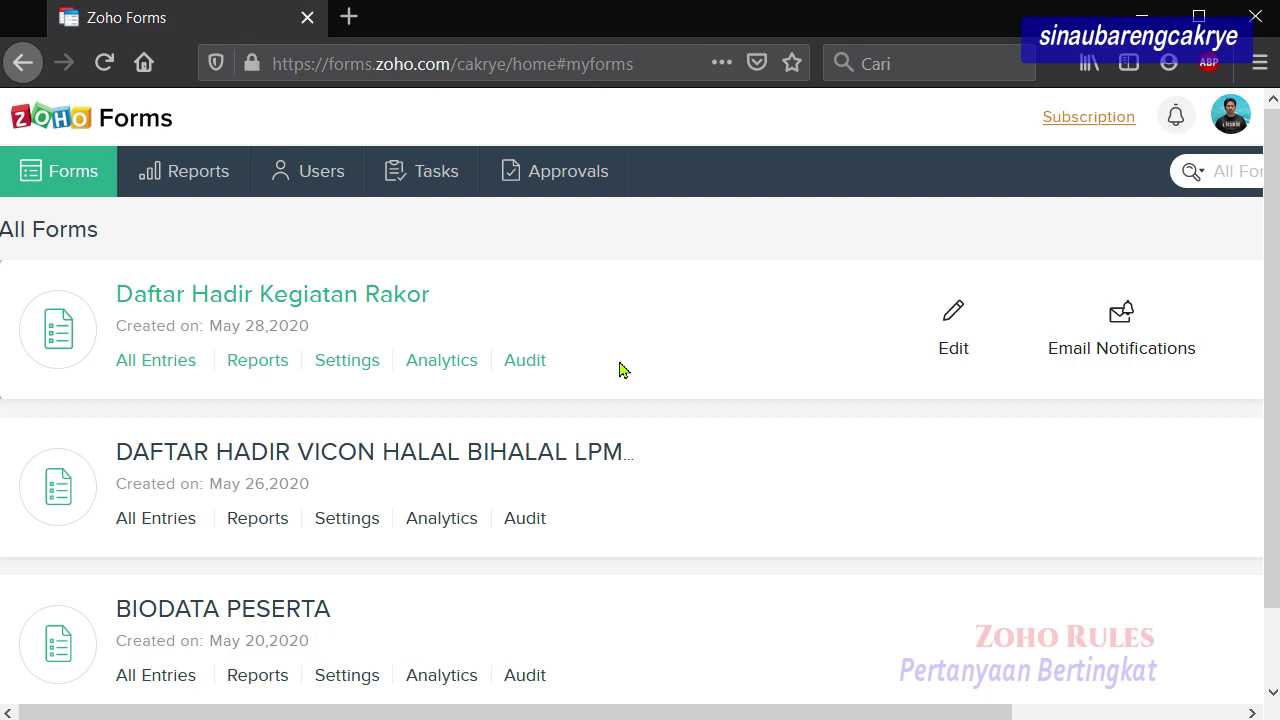
Open the BIODATA PESERTA form for editing and select its Penyelenggara Bimtek LPMP field.
{"action": "scroll", "coordinate": [620, 369], "scroll_direction": "down", "scroll_amount": 1}
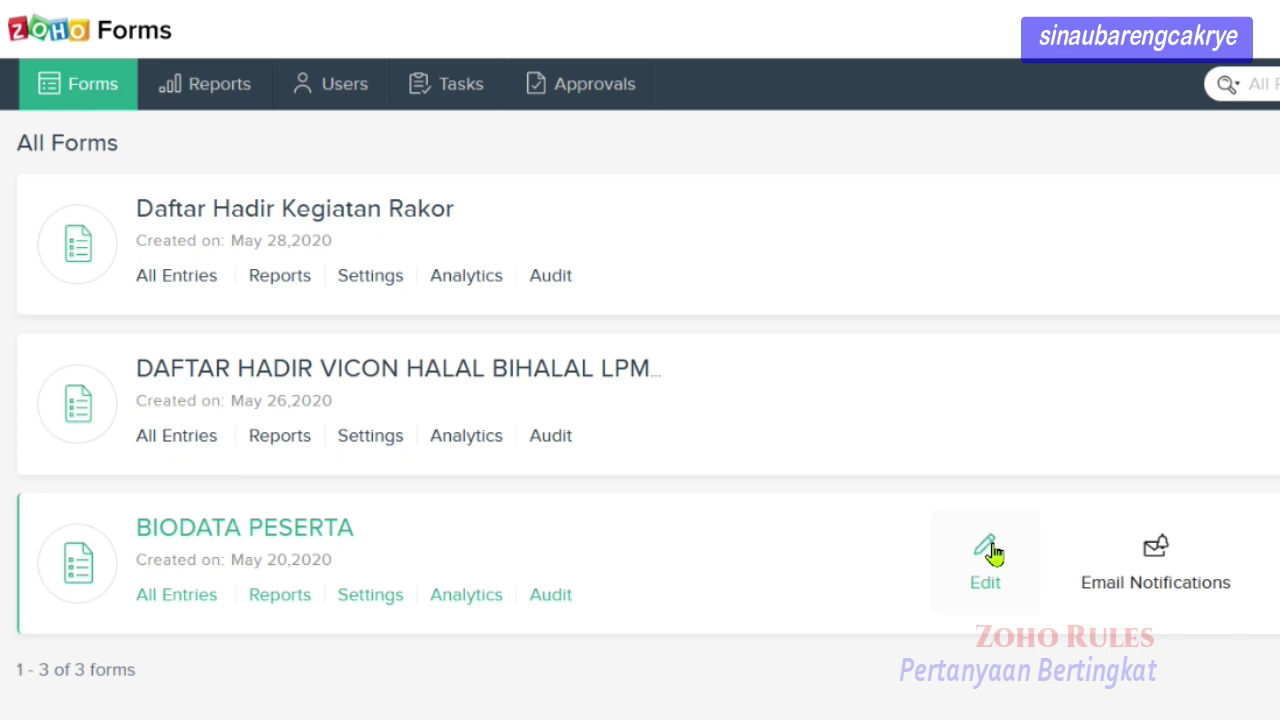
{"action": "left_click", "coordinate": [742, 538]}
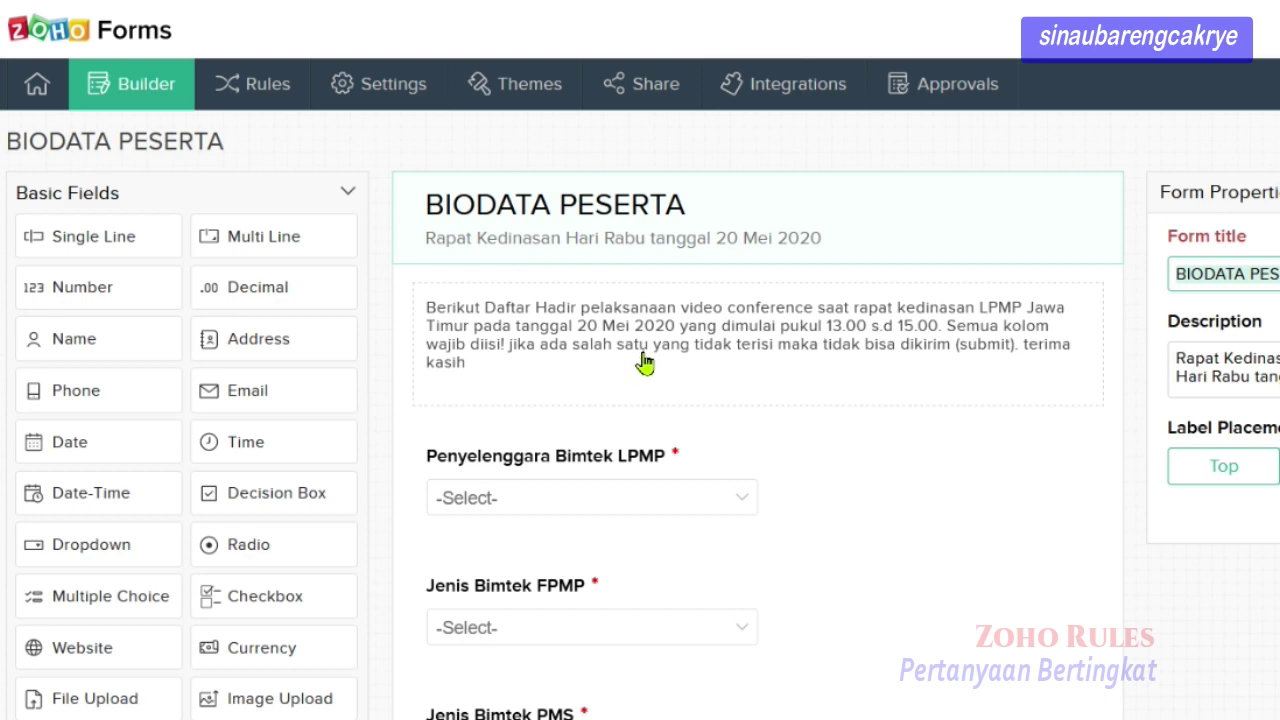
{"action": "scroll", "coordinate": [845, 460], "scroll_direction": "down", "scroll_amount": 5}
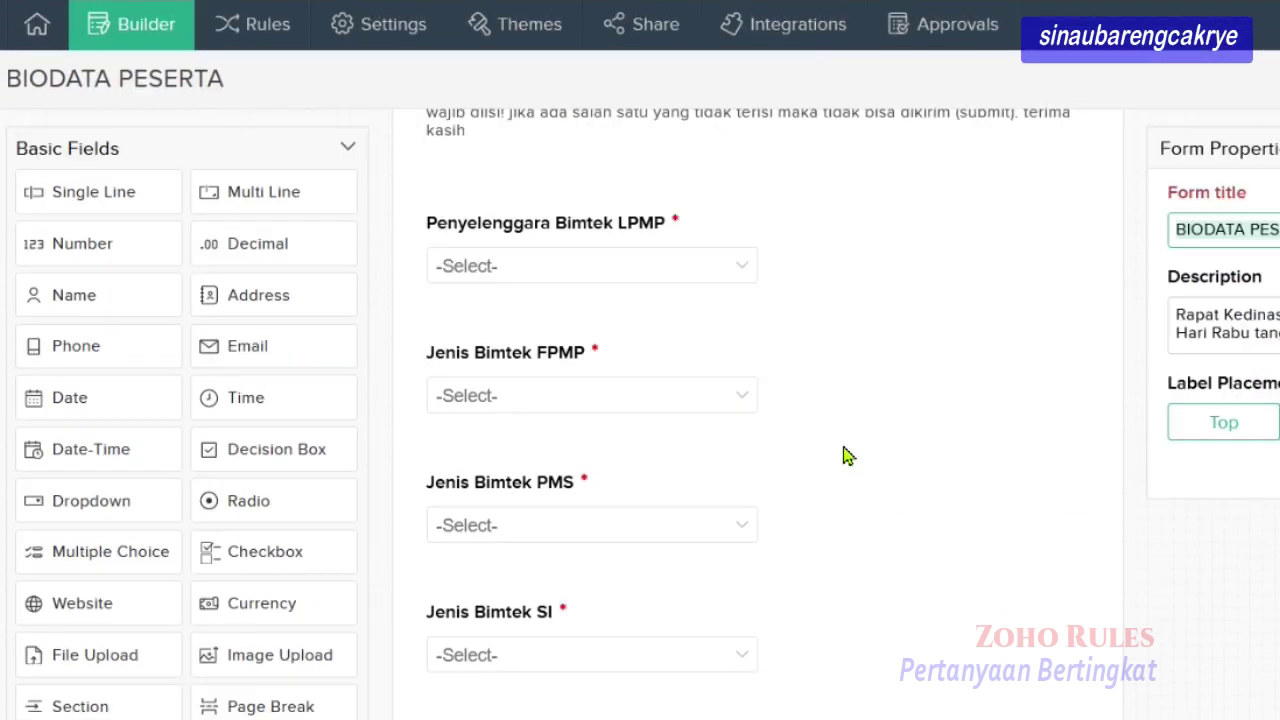
{"action": "scroll", "coordinate": [846, 453], "scroll_direction": "up", "scroll_amount": 5}
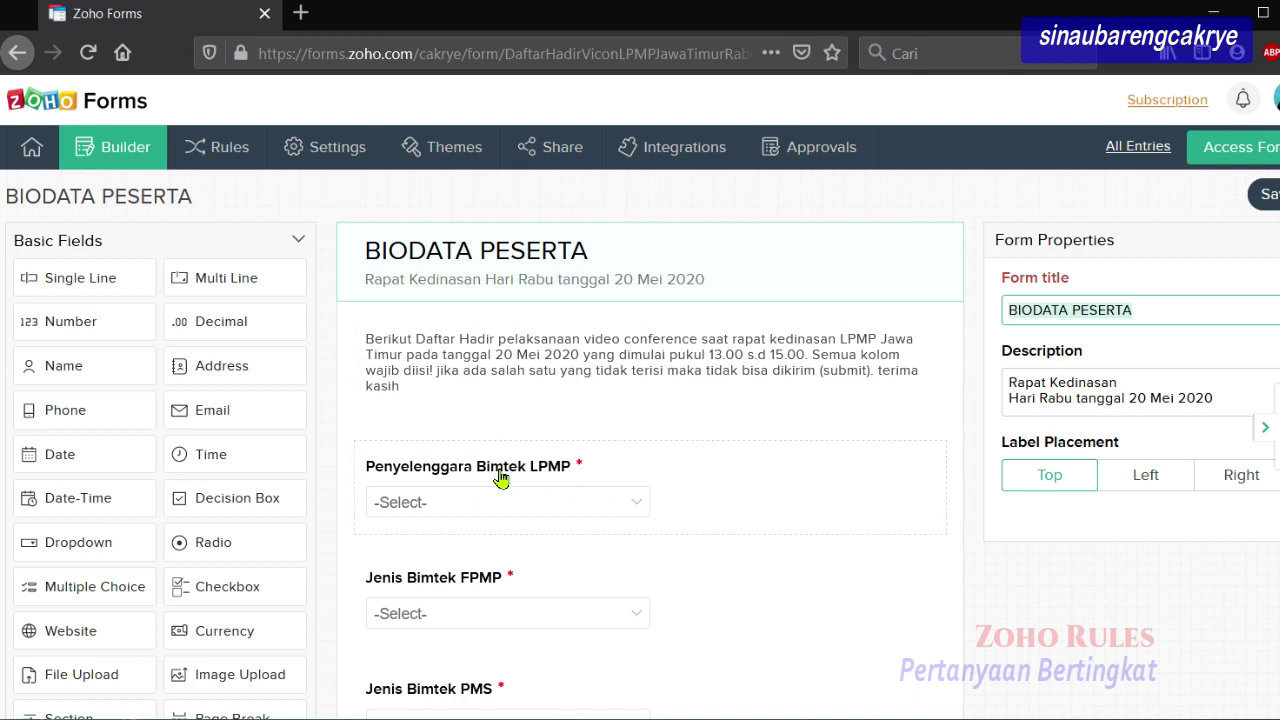
{"action": "left_click", "coordinate": [447, 481]}
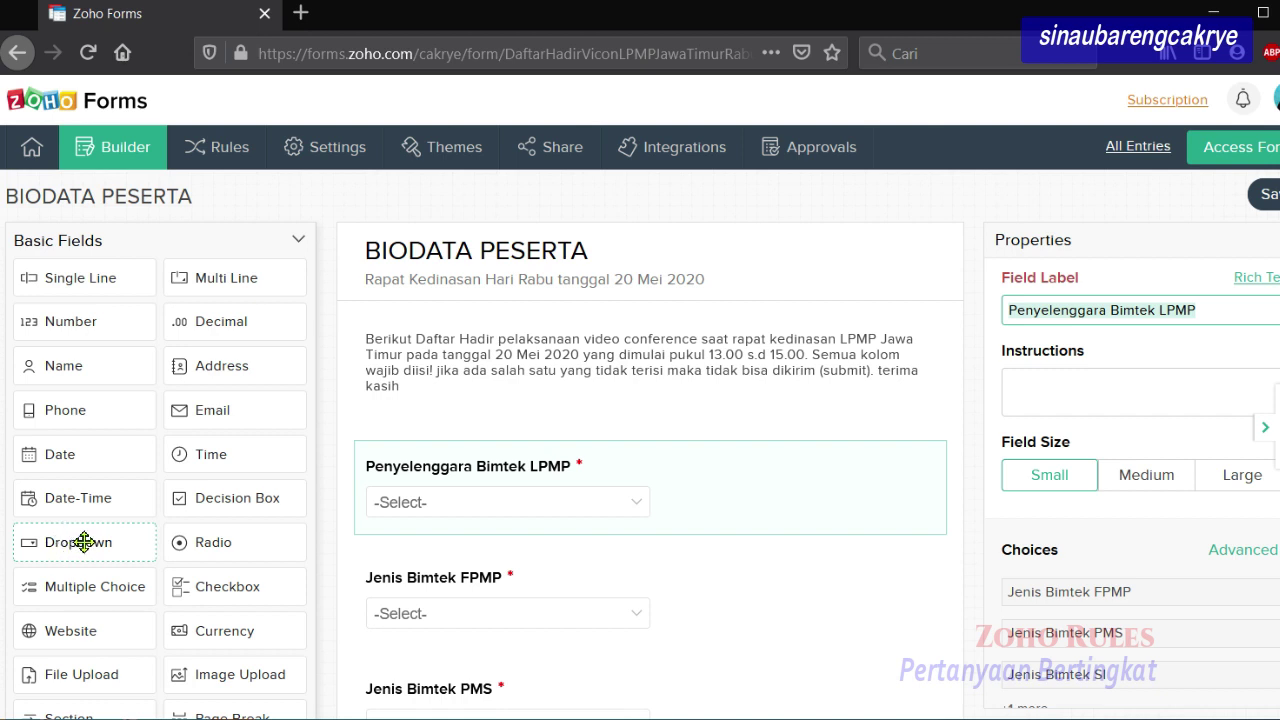
Add a Dropdown field above the first question and label it "Penyelenggara Bimtek LPMP".
{"action": "left_click_drag", "start_coordinate": [86, 538], "coordinate": [466, 448]}
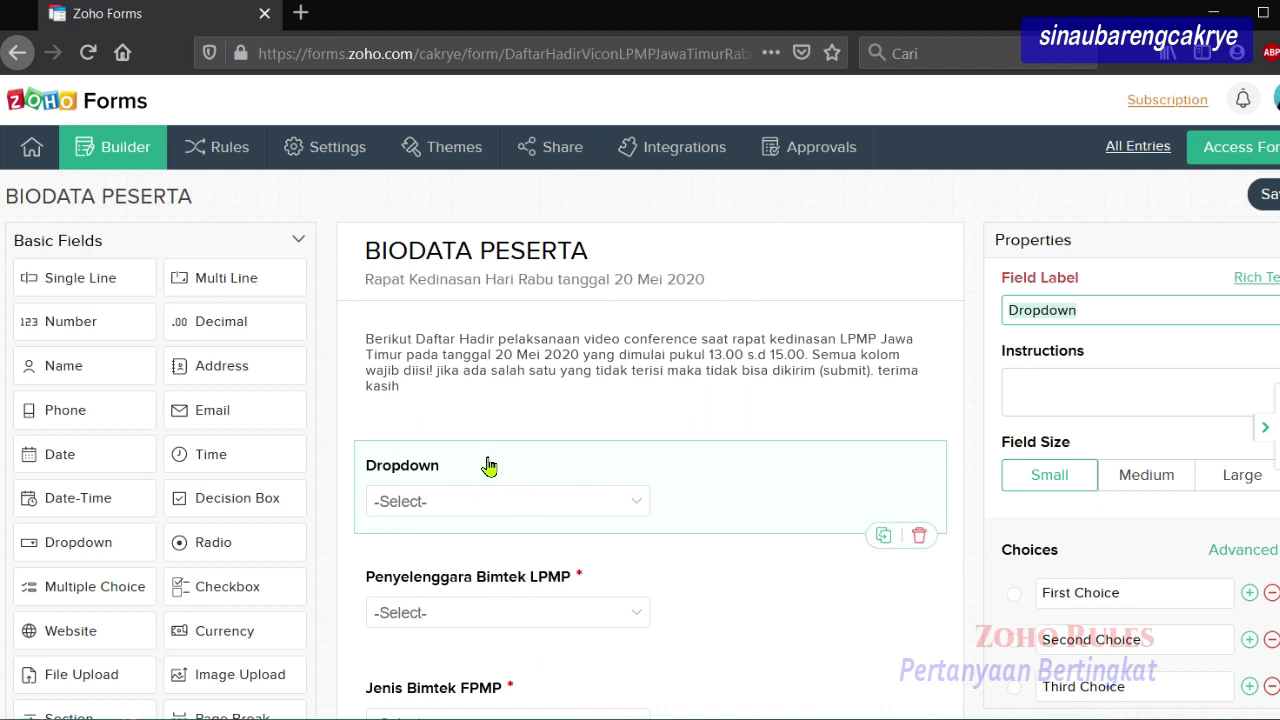
{"action": "double_click", "coordinate": [1092, 309]}
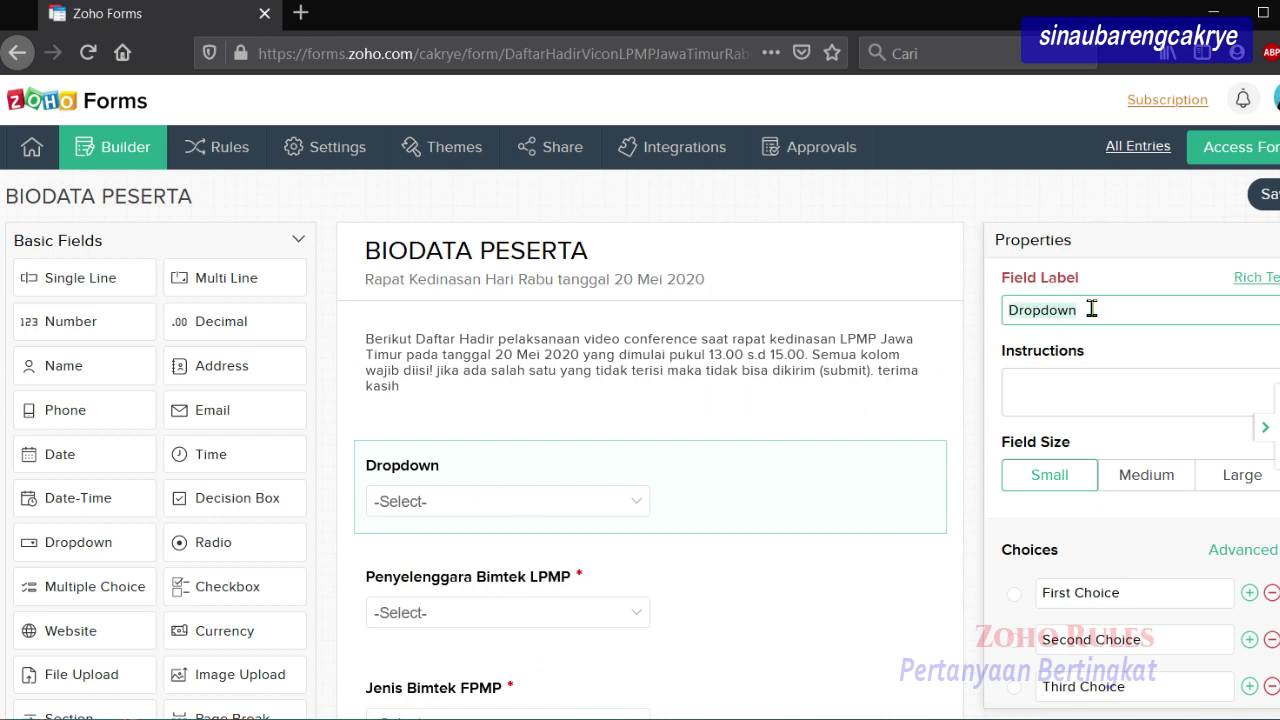
{"action": "left_click_drag", "start_coordinate": [1092, 309], "coordinate": [988, 310]}
{"action": "type", "text": "P"}
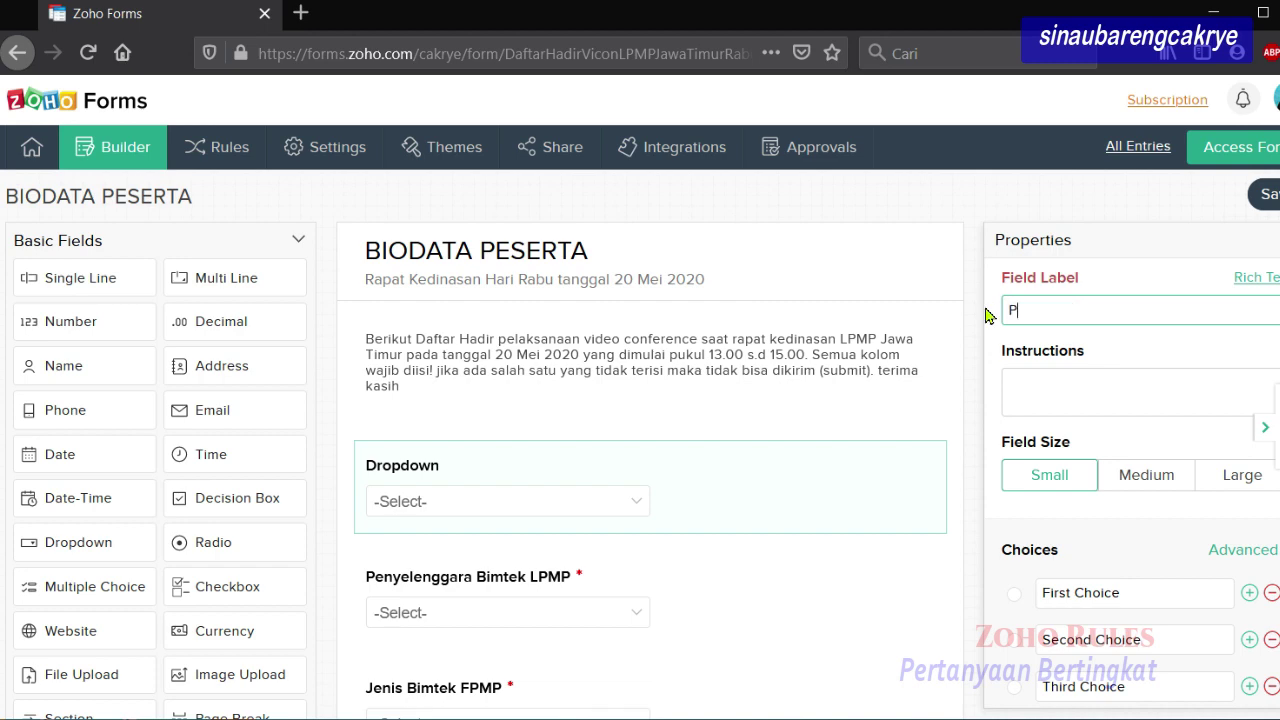
{"action": "type", "text": "enyelenggara "}
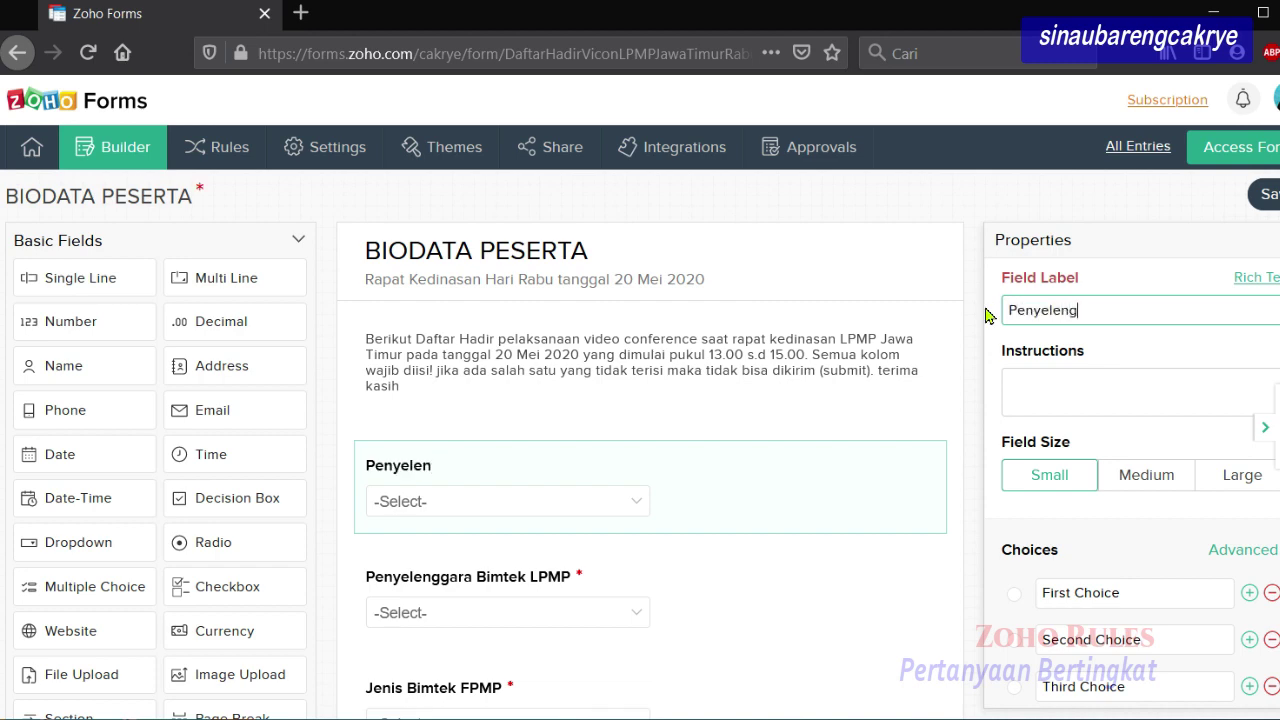
{"action": "type", "text": "Bimtek "}
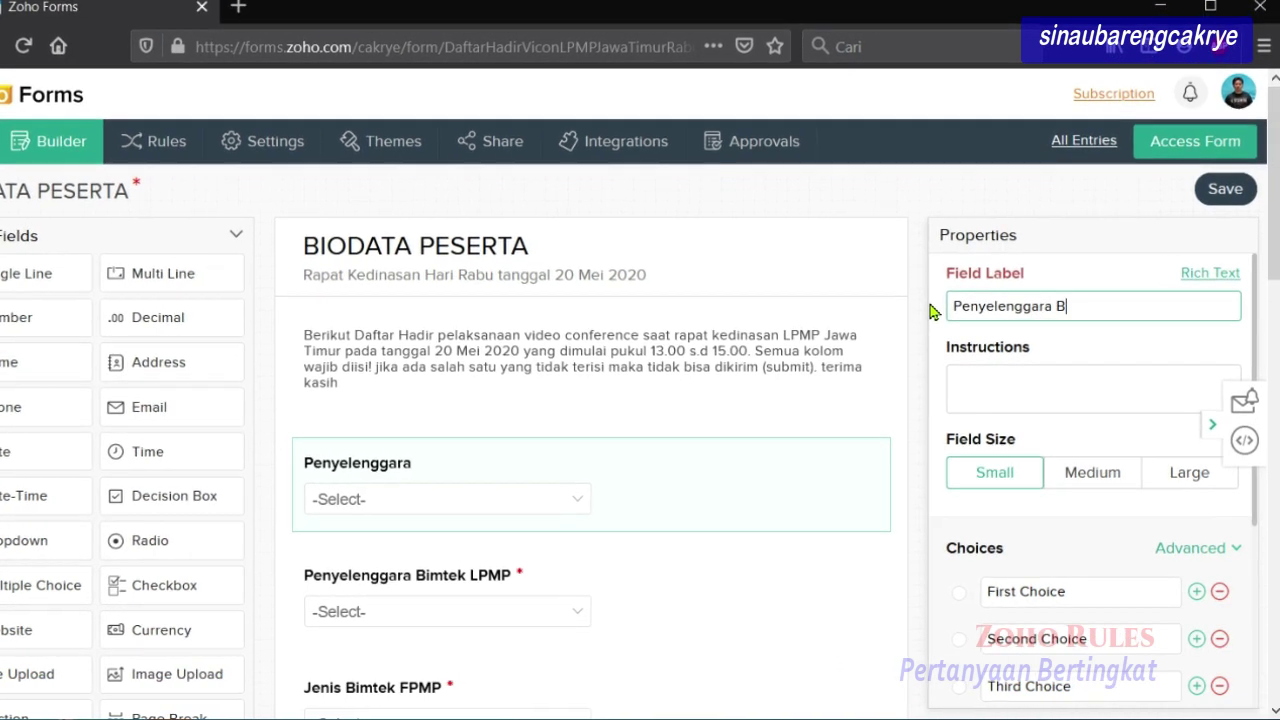
{"action": "type", "text": "LPMP"}
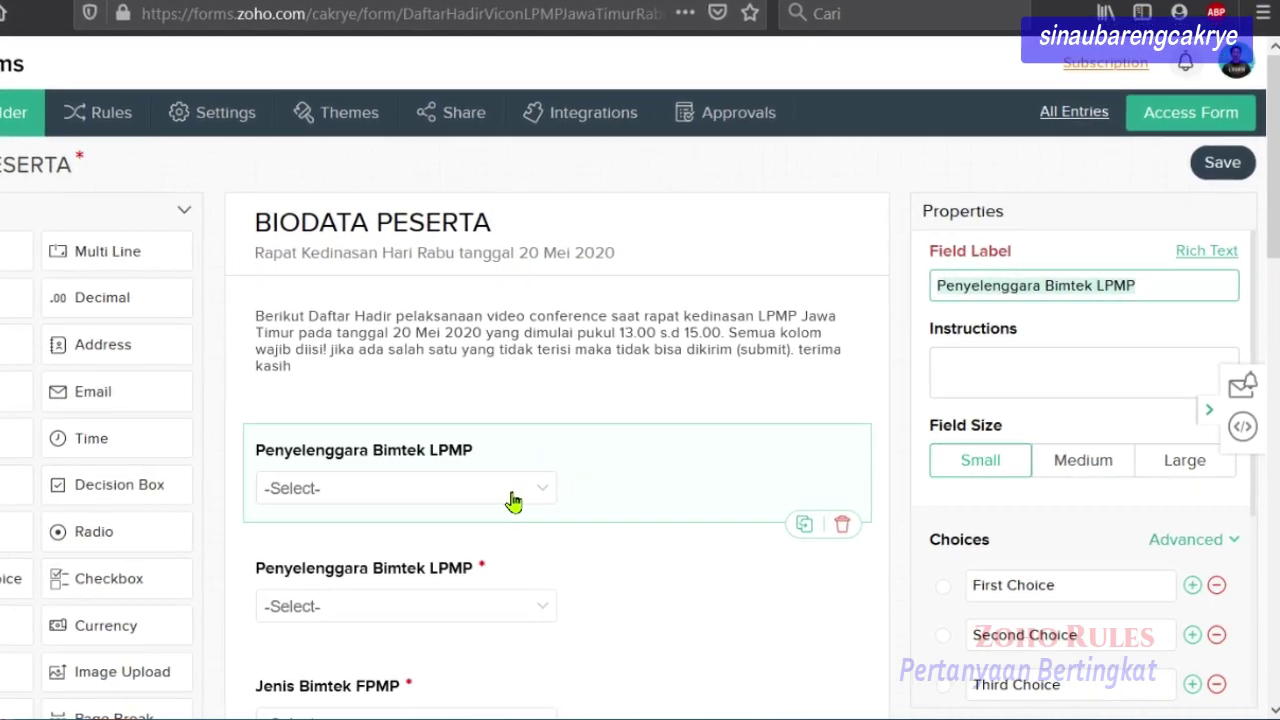
Add a blank choice to the new dropdown, then remove it along with Third Choice.
{"action": "scroll", "coordinate": [1055, 594], "scroll_direction": "down", "scroll_amount": 1}
{"action": "scroll", "coordinate": [1050, 575], "scroll_direction": "down", "scroll_amount": 2}
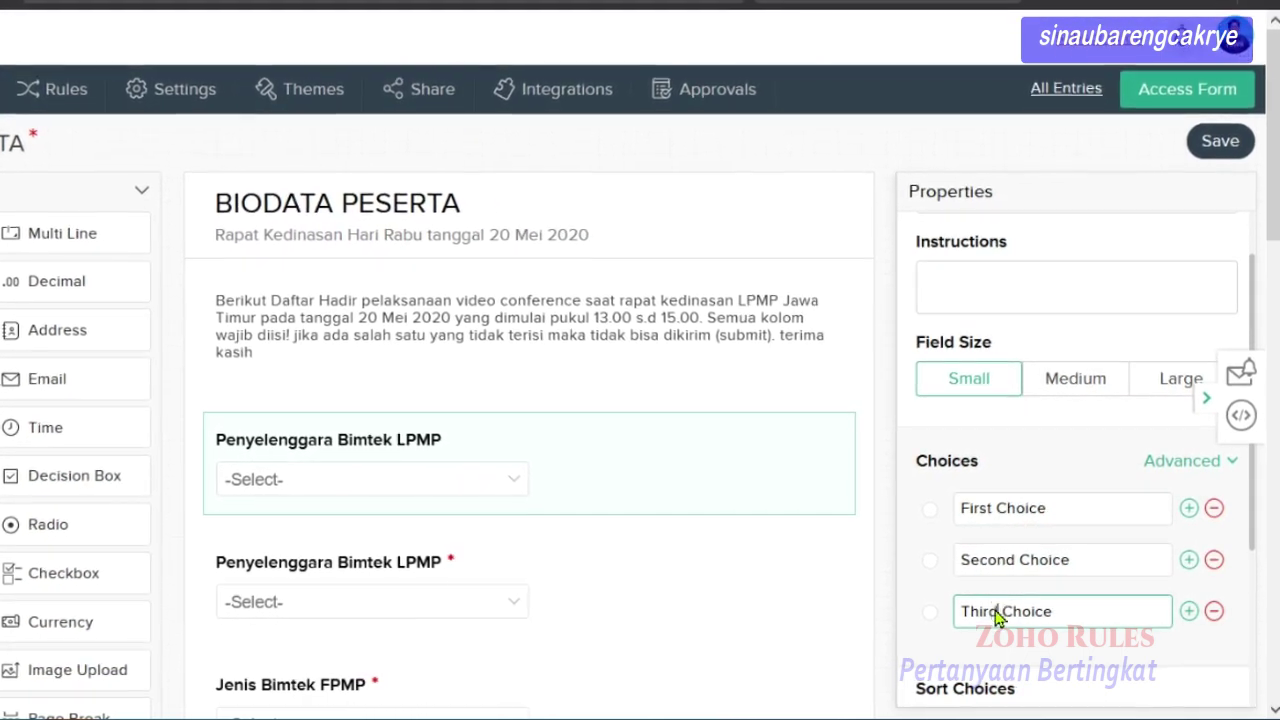
{"action": "scroll", "coordinate": [1060, 590], "scroll_direction": "down", "scroll_amount": 3}
{"action": "left_click", "coordinate": [1192, 540]}
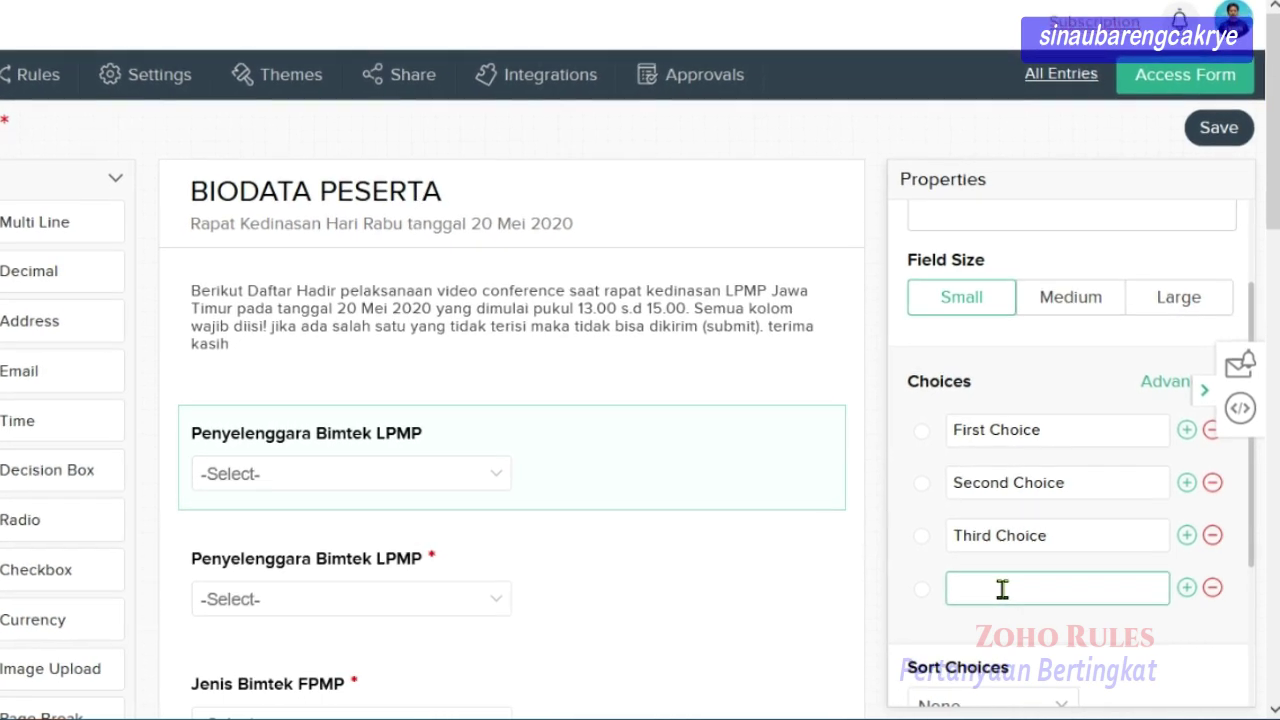
{"action": "left_click", "coordinate": [1212, 587]}
{"action": "left_click", "coordinate": [1212, 535]}
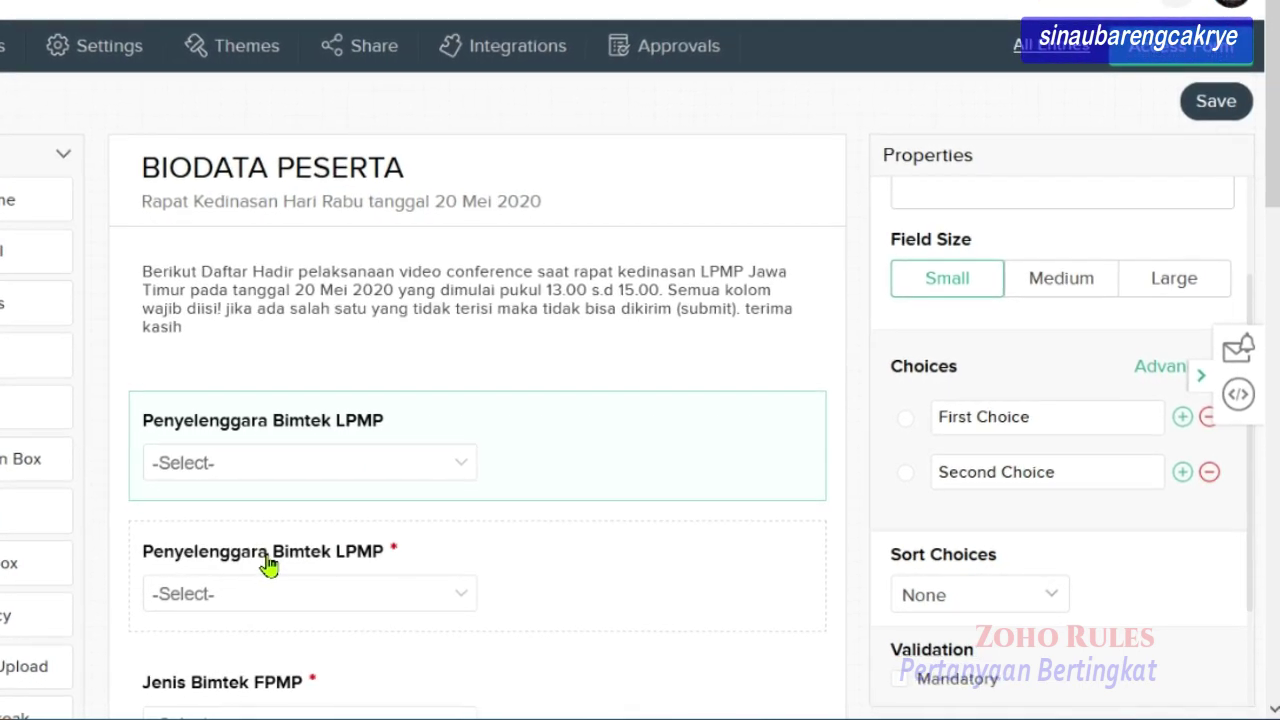
Delete the newly added, non-mandatory Penyelenggara Bimtek LPMP dropdown and confirm the deletion.
{"action": "left_click", "coordinate": [268, 564]}
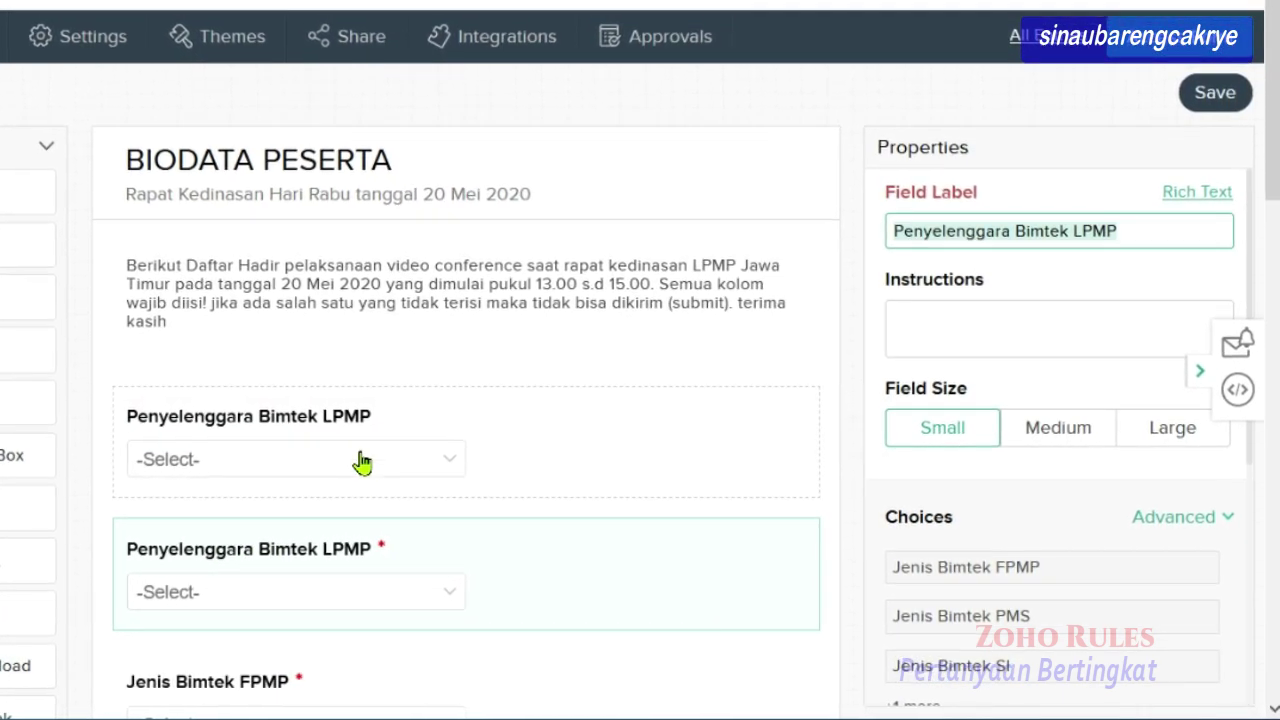
{"action": "left_click", "coordinate": [548, 460]}
{"action": "left_click", "coordinate": [785, 500]}
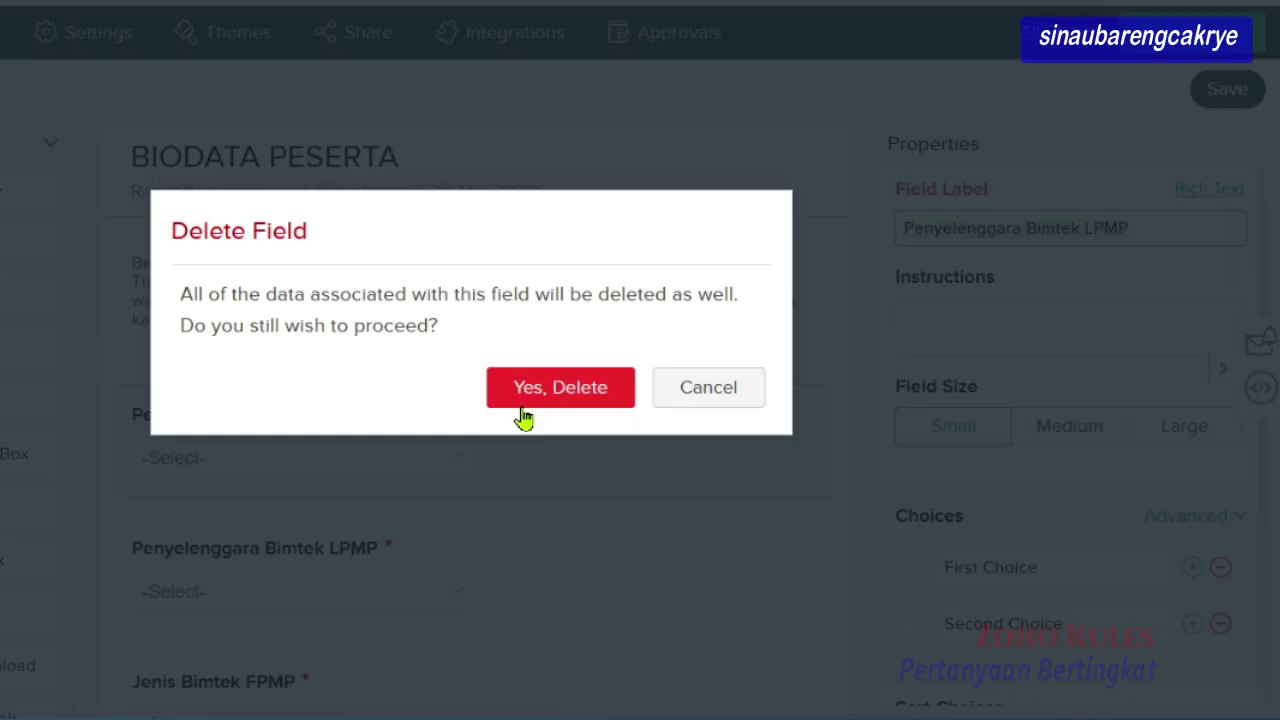
{"action": "left_click", "coordinate": [528, 395]}
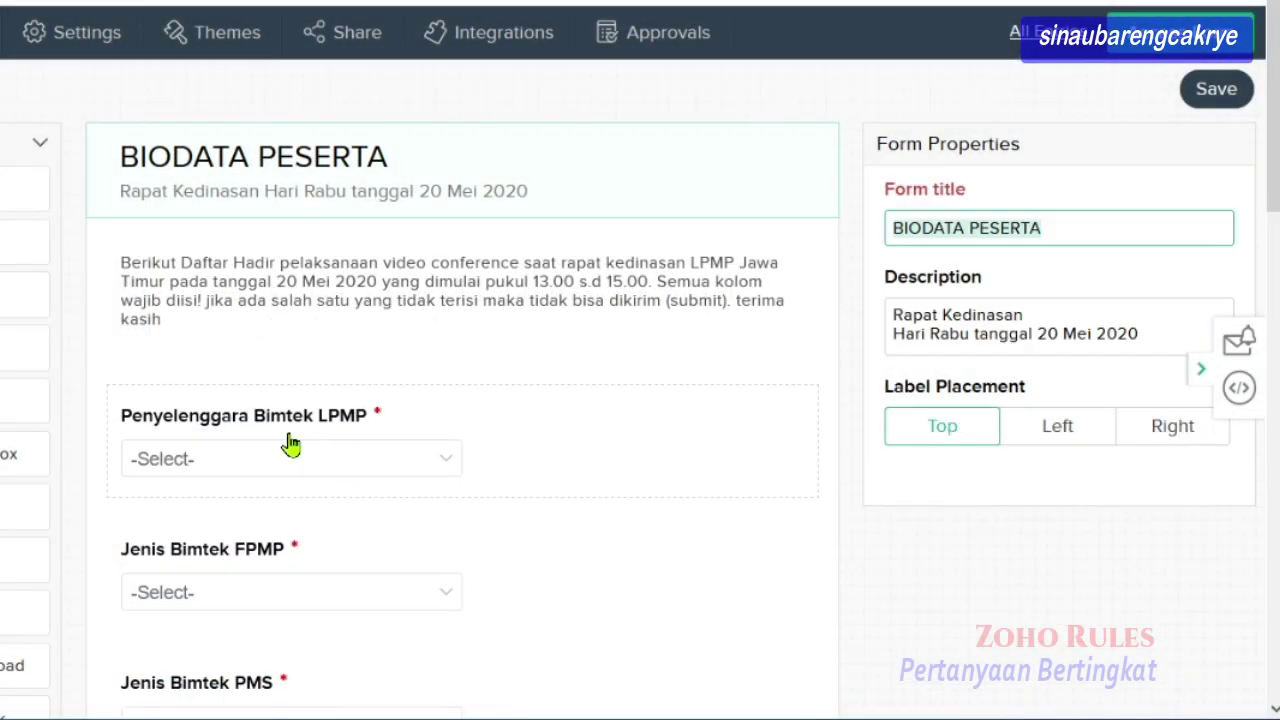
Expand and review the choices and validation of the original Penyelenggara Bimtek LPMP field, and save the form.
{"action": "left_click", "coordinate": [289, 445]}
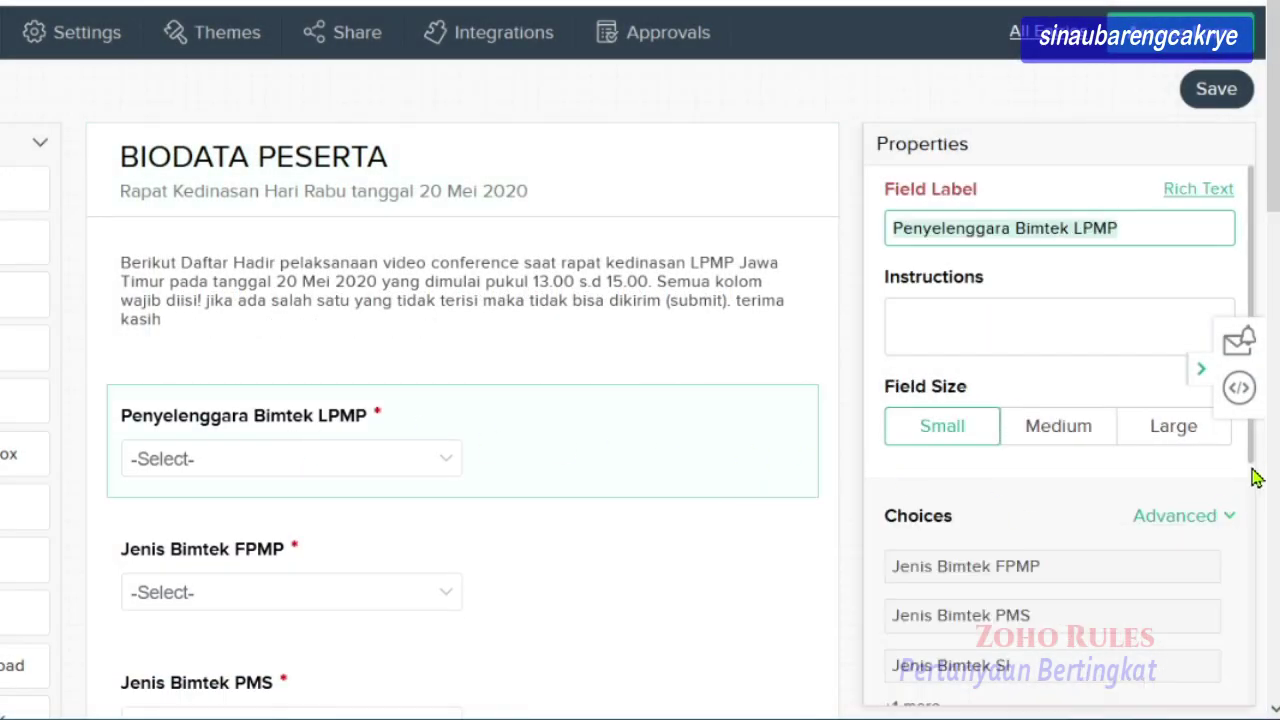
{"action": "left_click_drag", "start_coordinate": [1251, 469], "coordinate": [1267, 557]}
{"action": "left_click", "coordinate": [1063, 585]}
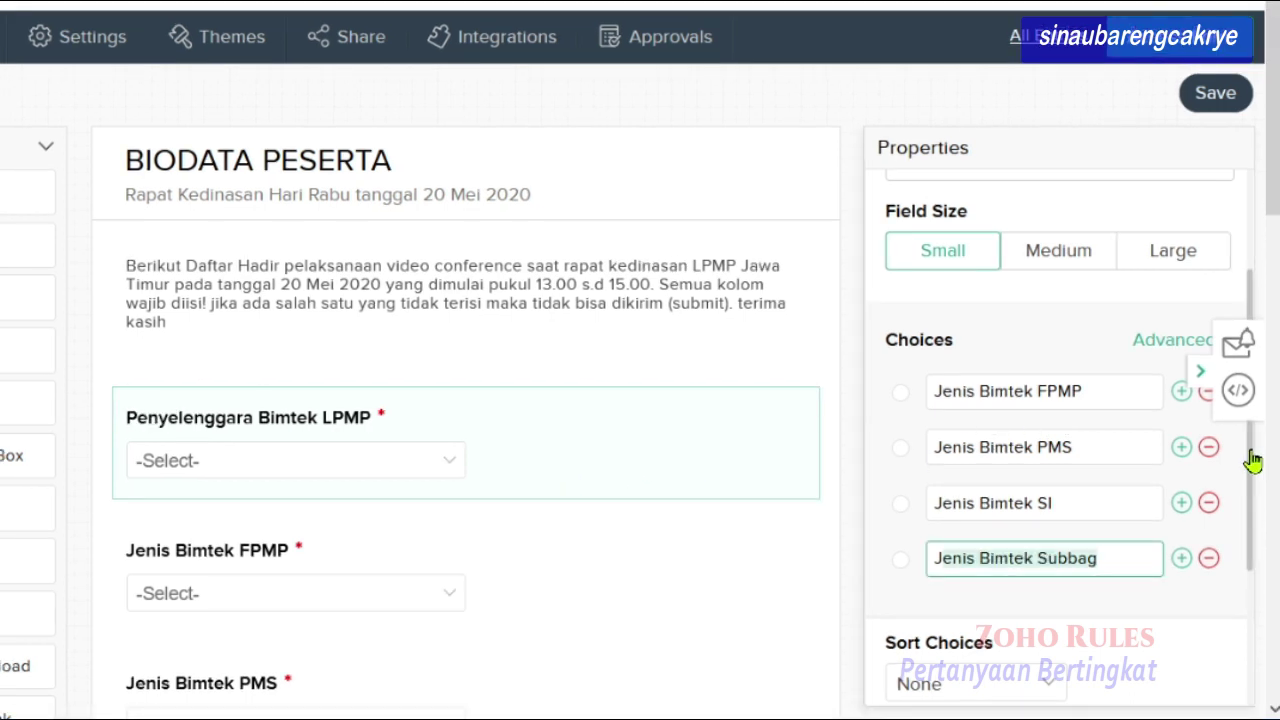
{"action": "left_click_drag", "start_coordinate": [1251, 457], "coordinate": [1265, 628]}
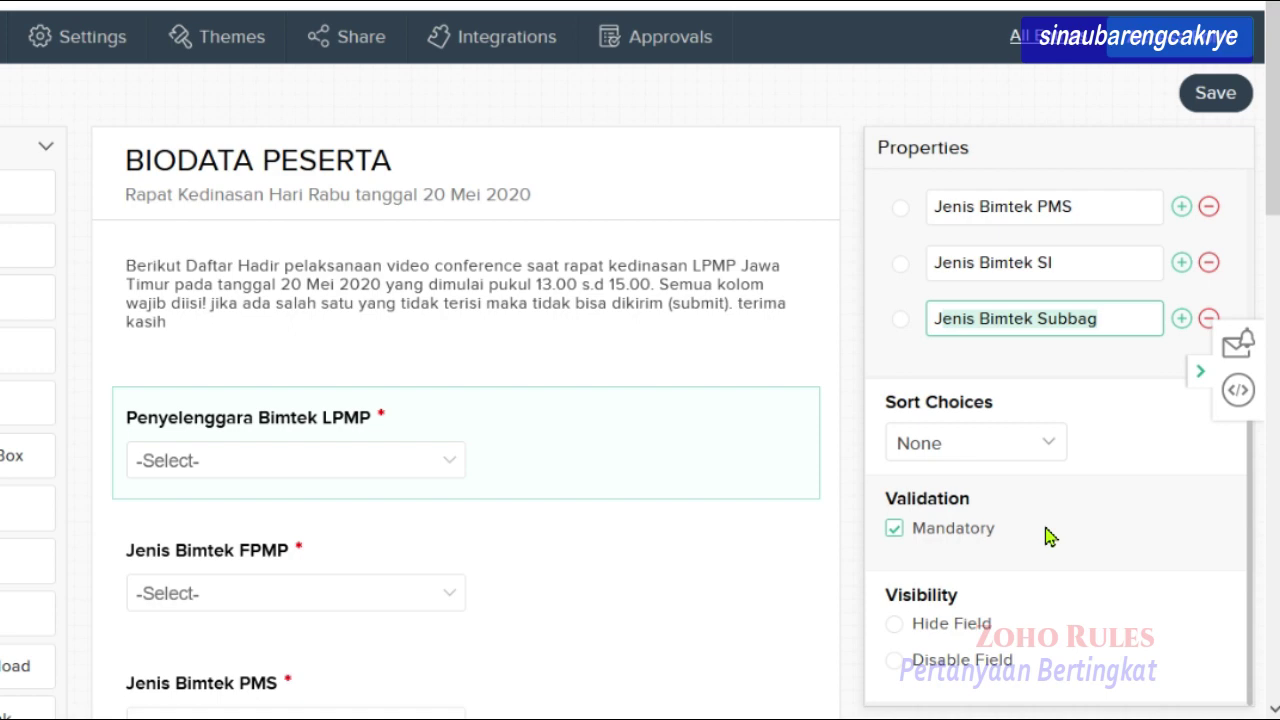
{"action": "scroll", "coordinate": [1046, 529], "scroll_direction": "down", "scroll_amount": 2}
{"action": "scroll", "coordinate": [1046, 529], "scroll_direction": "up", "scroll_amount": 2}
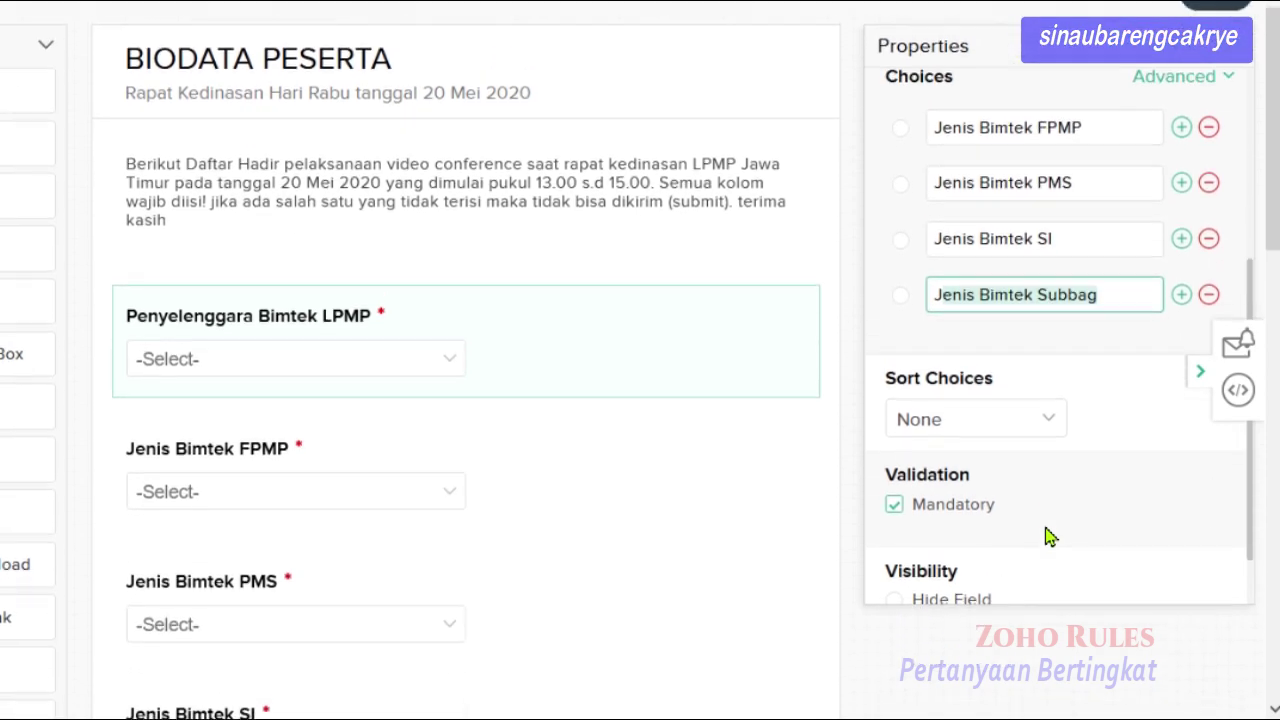
{"action": "scroll", "coordinate": [1046, 537], "scroll_direction": "up", "scroll_amount": 5}
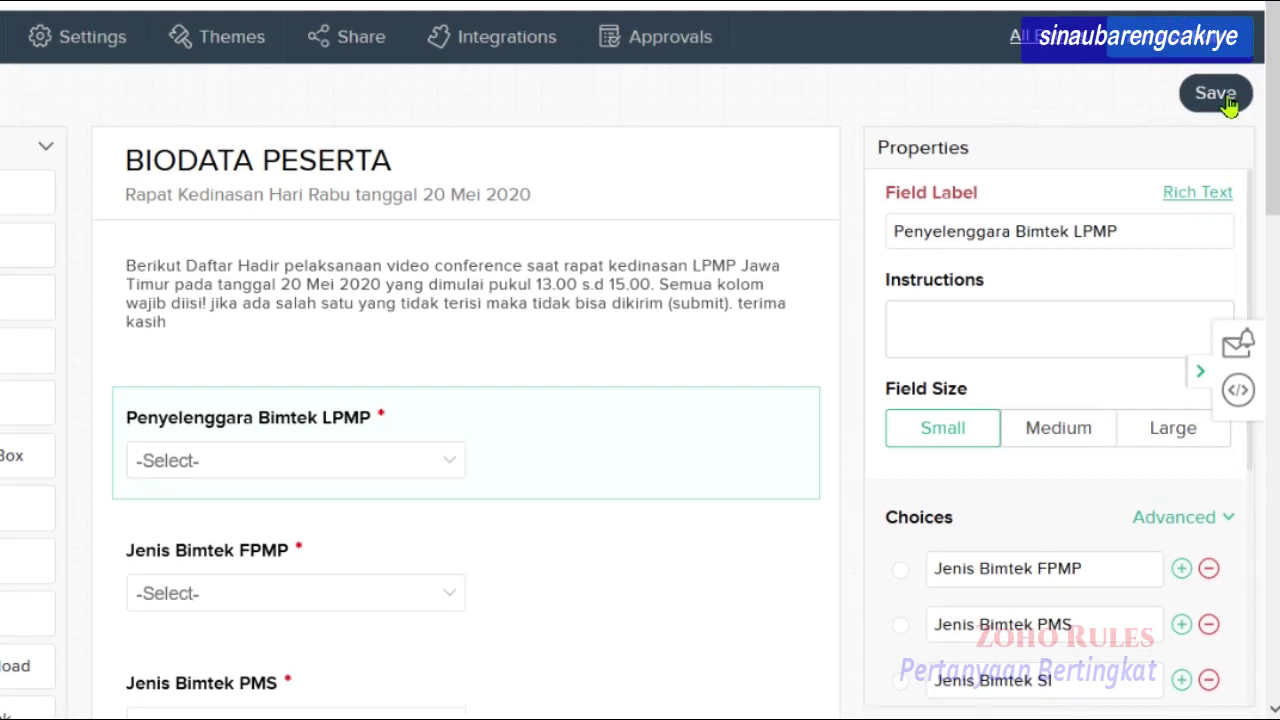
{"action": "left_click", "coordinate": [1215, 94]}
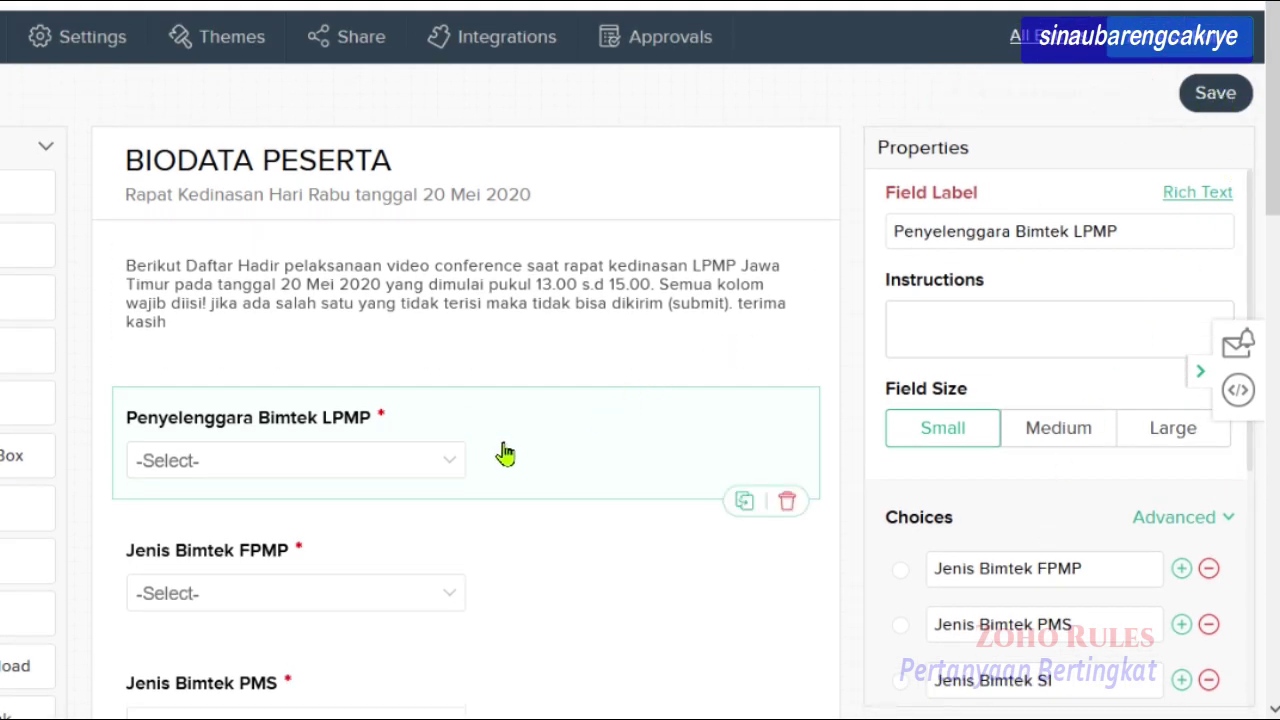
Examine the Jenis Bimtek FPMP, PMS, SI and Subbag dropdown fields below Penyelenggara Bimtek LPMP.
{"action": "scroll", "coordinate": [383, 463], "scroll_direction": "down", "scroll_amount": 2}
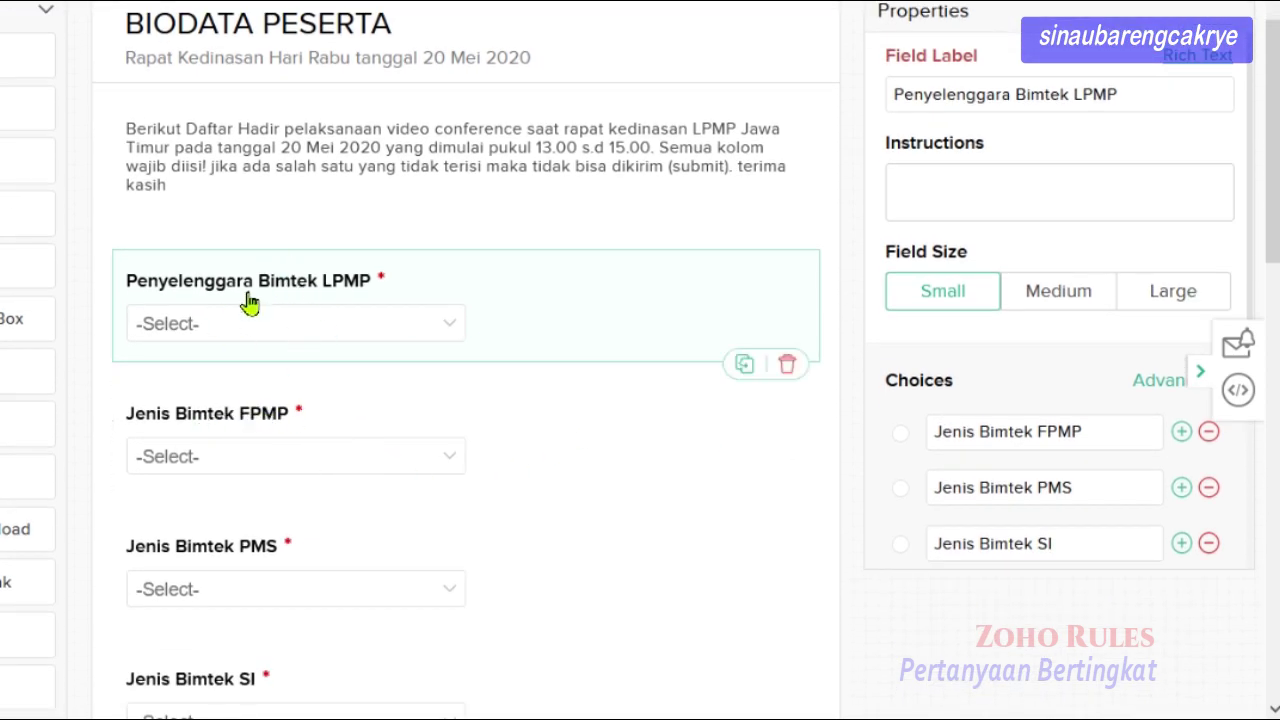
{"action": "scroll", "coordinate": [160, 375], "scroll_direction": "down", "scroll_amount": 2}
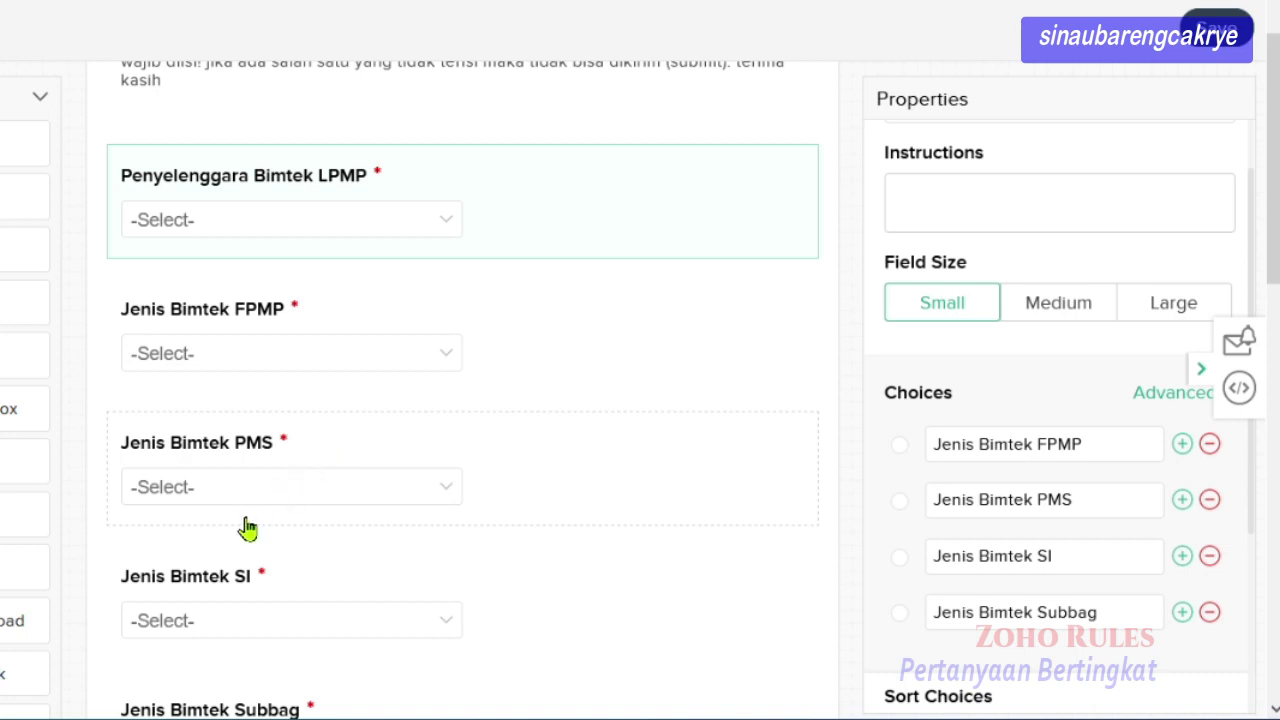
{"action": "scroll", "coordinate": [266, 587], "scroll_direction": "down", "scroll_amount": 1}
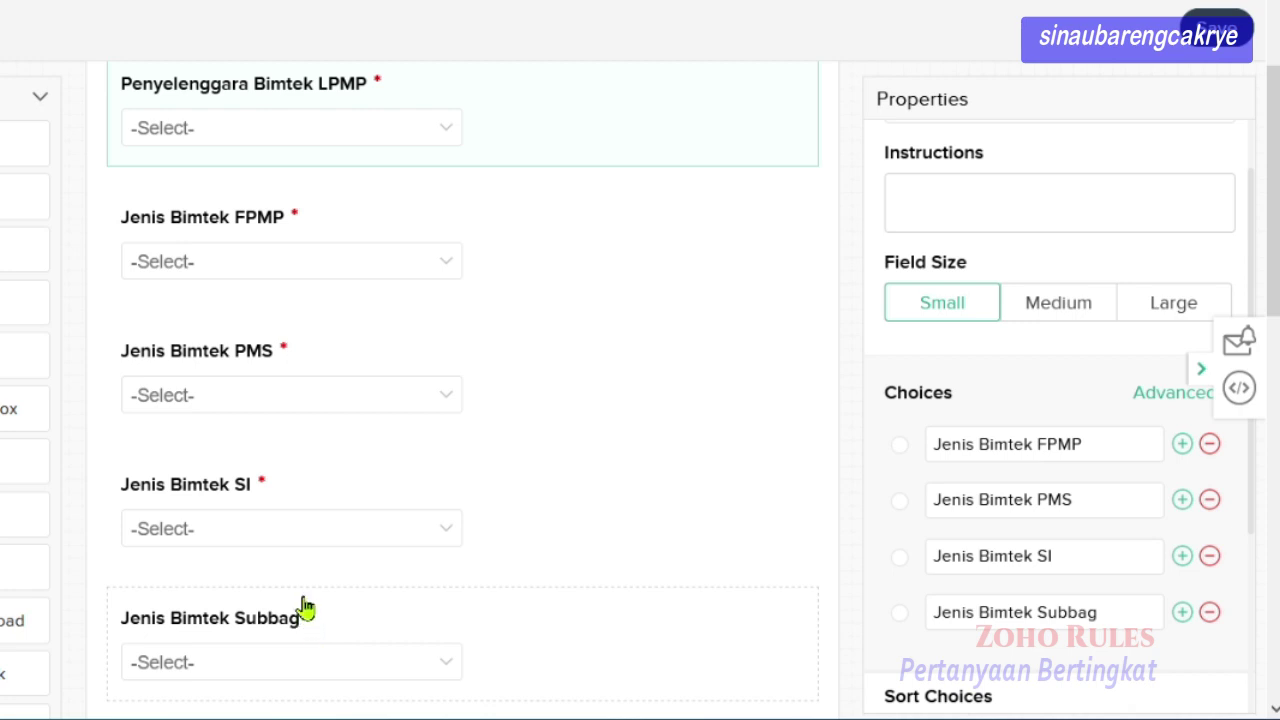
{"action": "scroll", "coordinate": [306, 330], "scroll_direction": "up", "scroll_amount": 2}
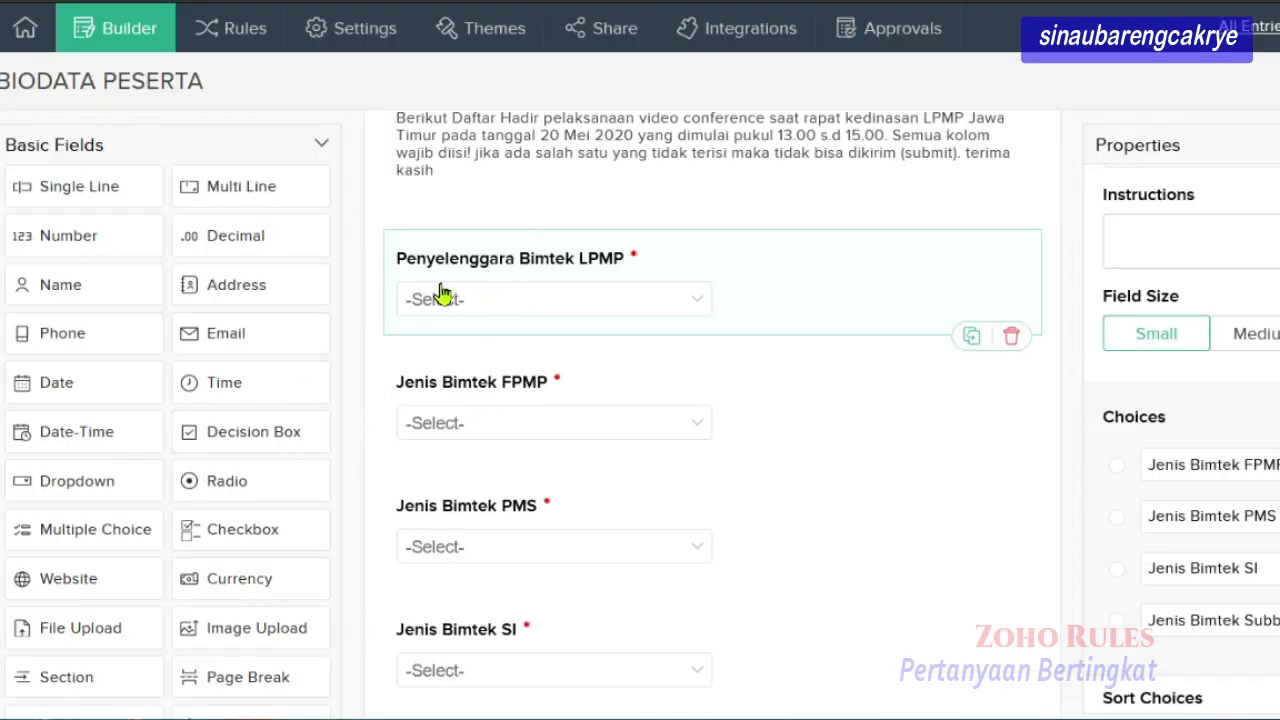
Add a dropdown field directly below Penyelenggara Bimtek LPMP and label it Jenis Bimtek FPMP.
{"action": "left_click", "coordinate": [63, 483]}
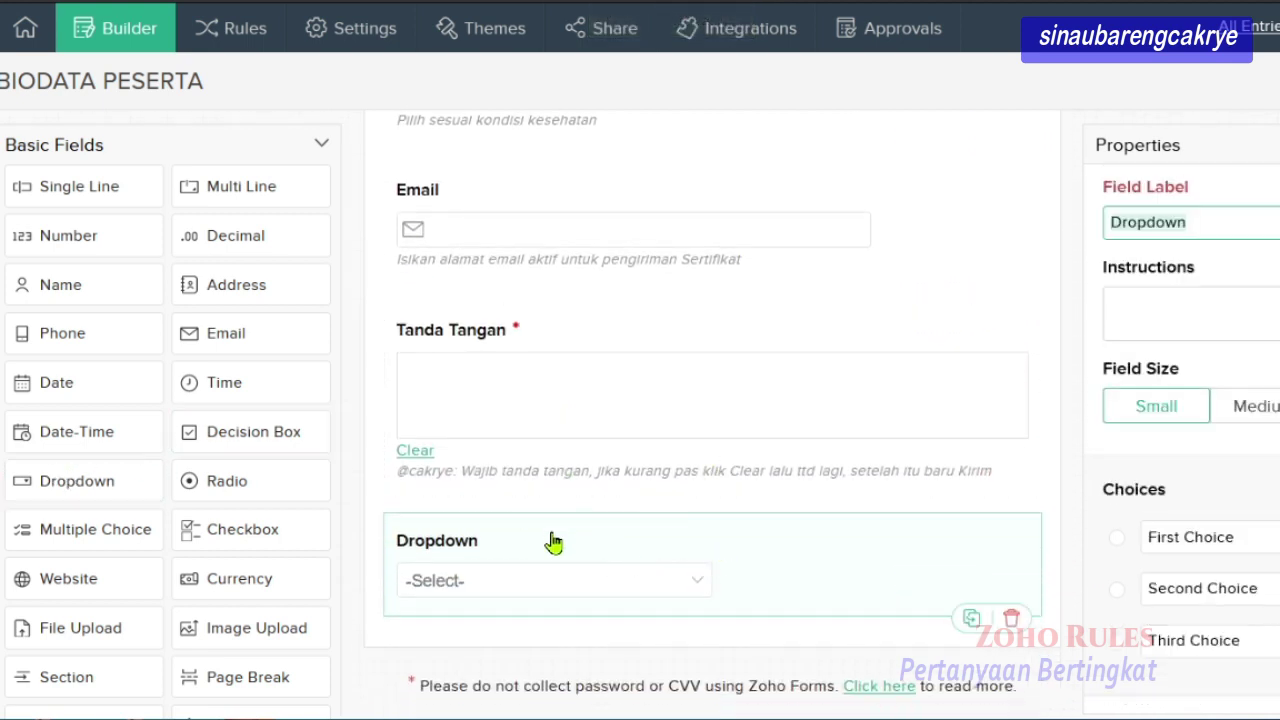
{"action": "left_click_drag", "start_coordinate": [553, 541], "coordinate": [563, 104]}
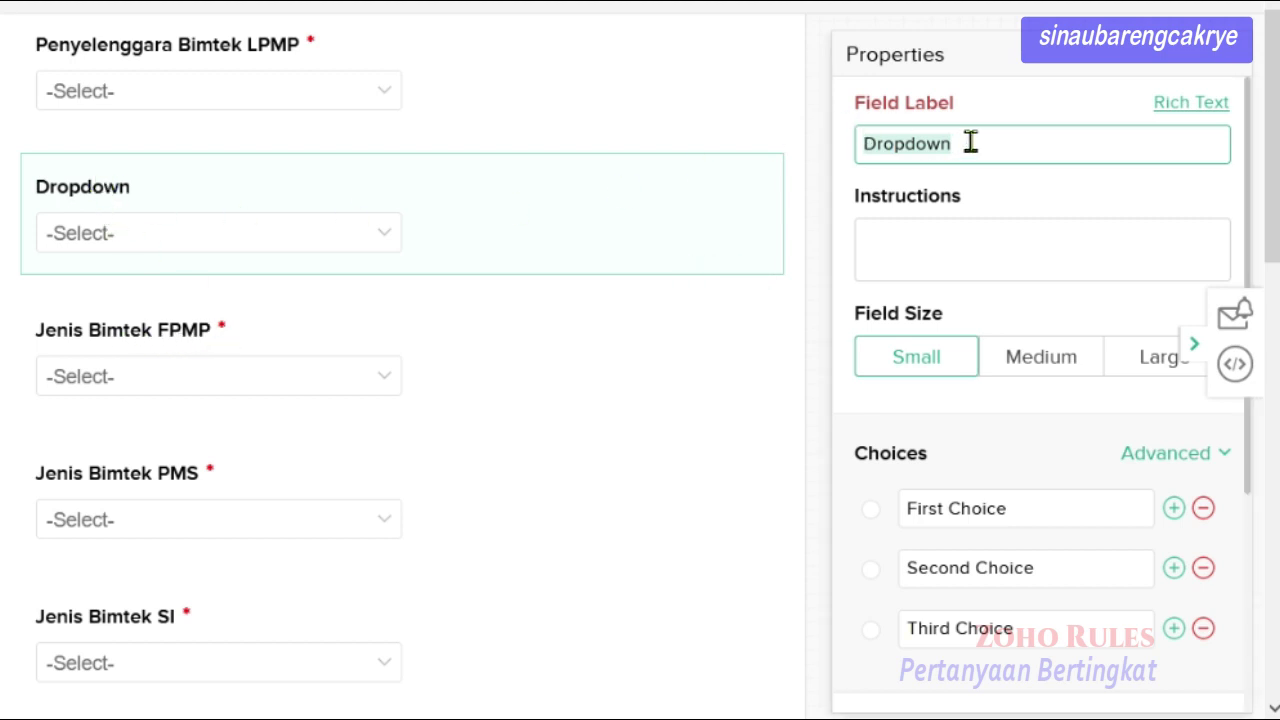
{"action": "type", "text": "Jen"}
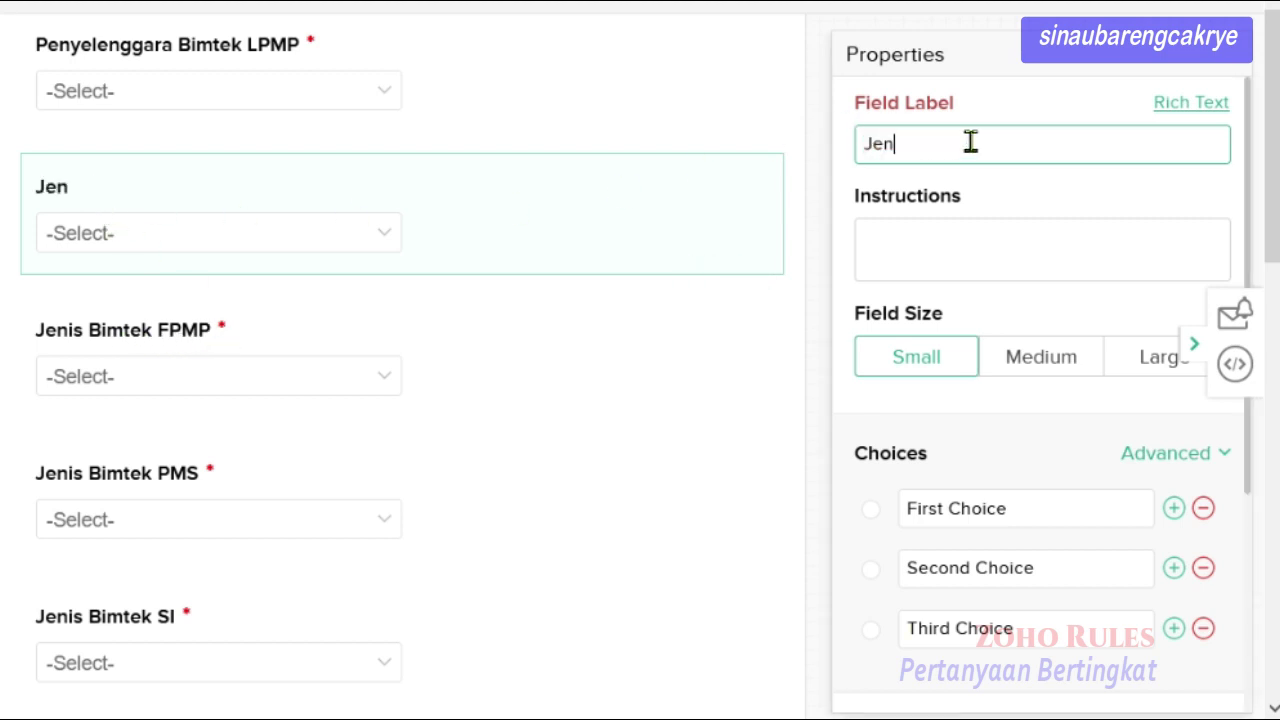
{"action": "type", "text": "is Bim"}
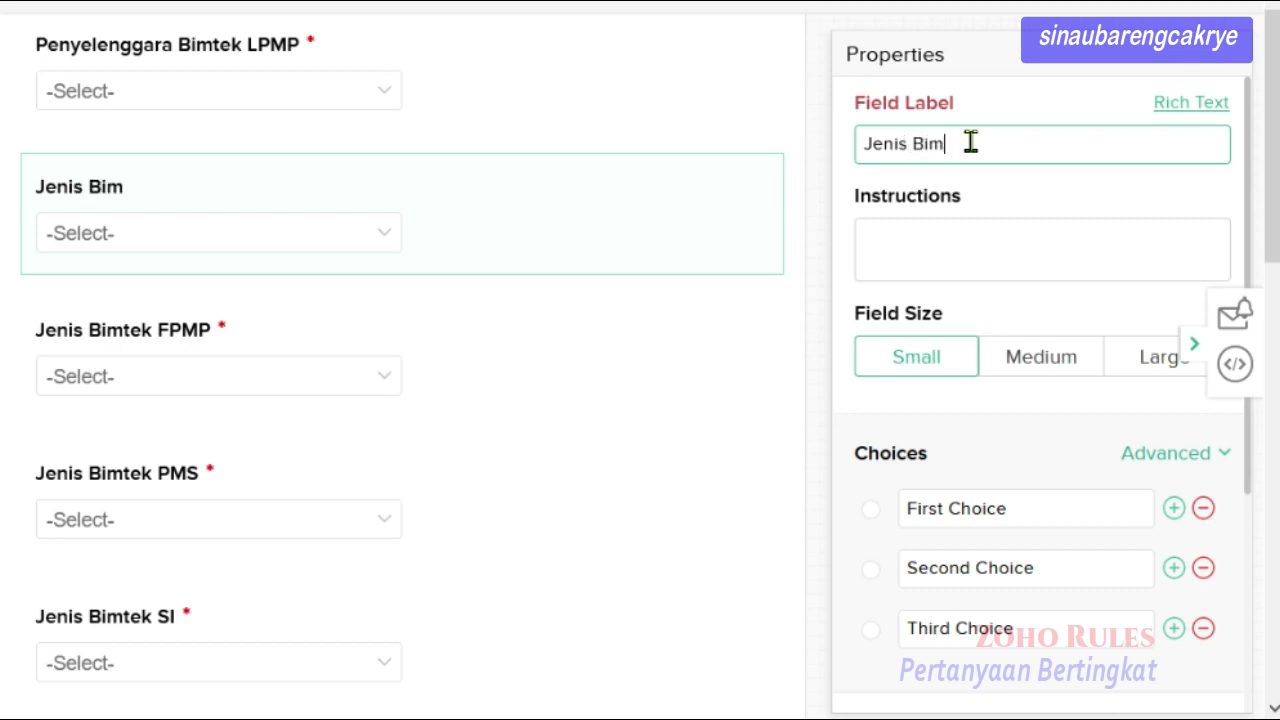
{"action": "type", "text": "tek FPMP"}
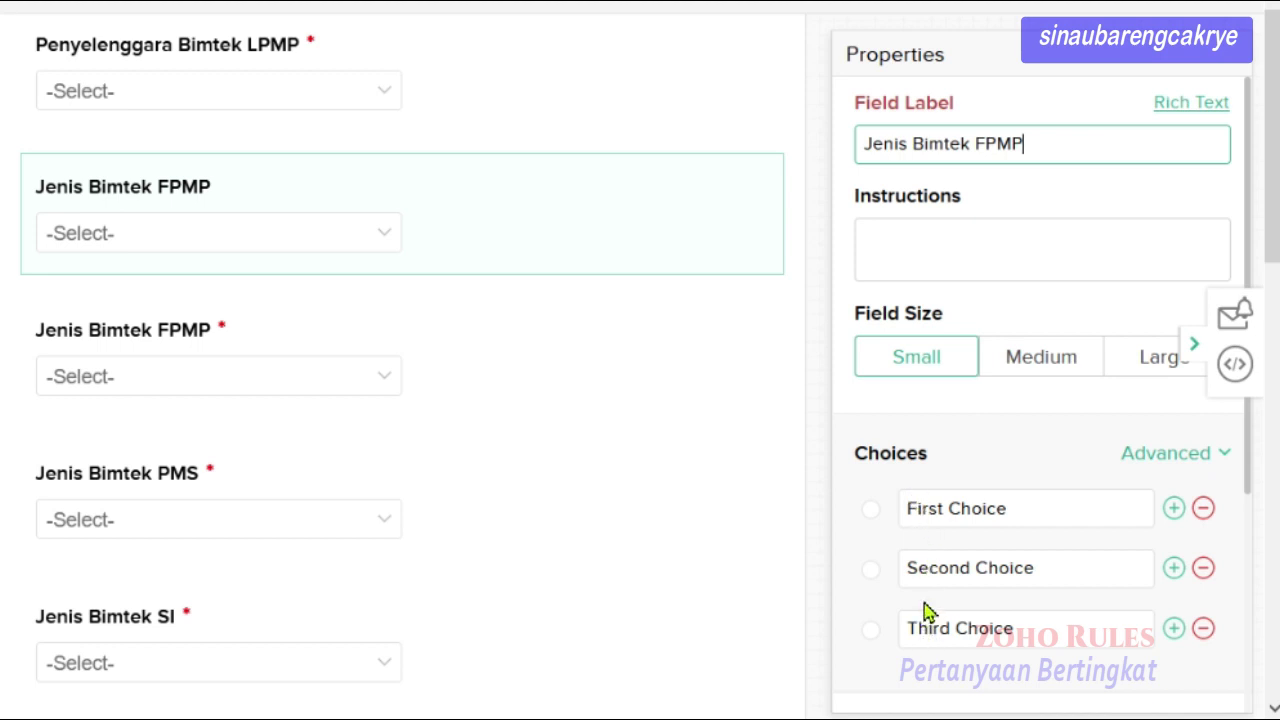
Review the choices defined for the mandatory Jenis Bimtek FPMP, PMS, SI and Subbag dropdown fields.
{"action": "left_click", "coordinate": [157, 357]}
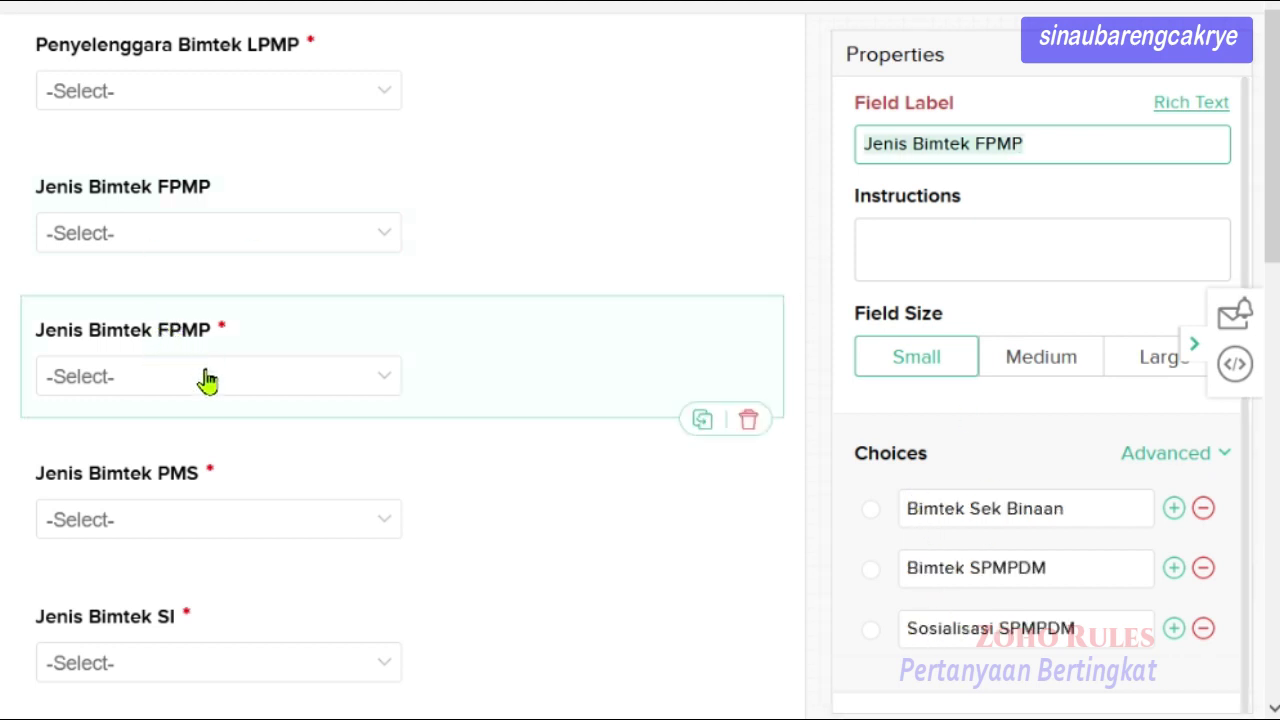
{"action": "scroll", "coordinate": [1012, 520], "scroll_direction": "down", "scroll_amount": 1}
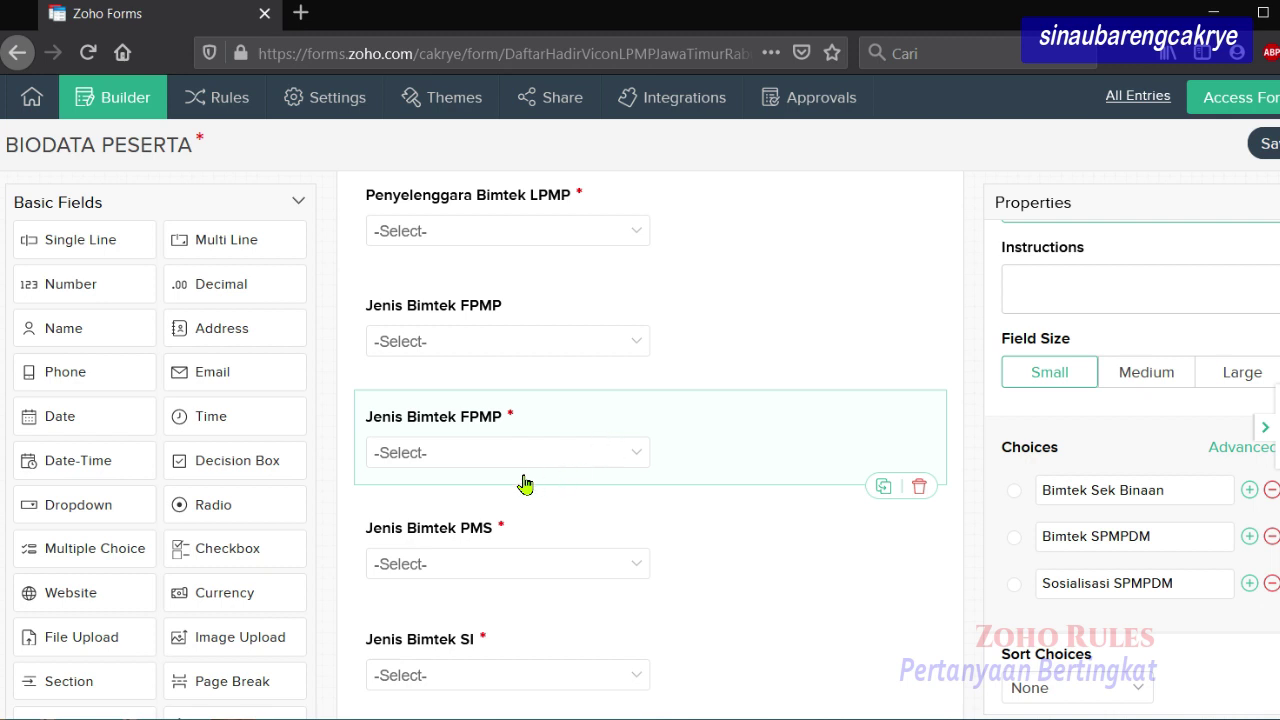
{"action": "left_click", "coordinate": [473, 541]}
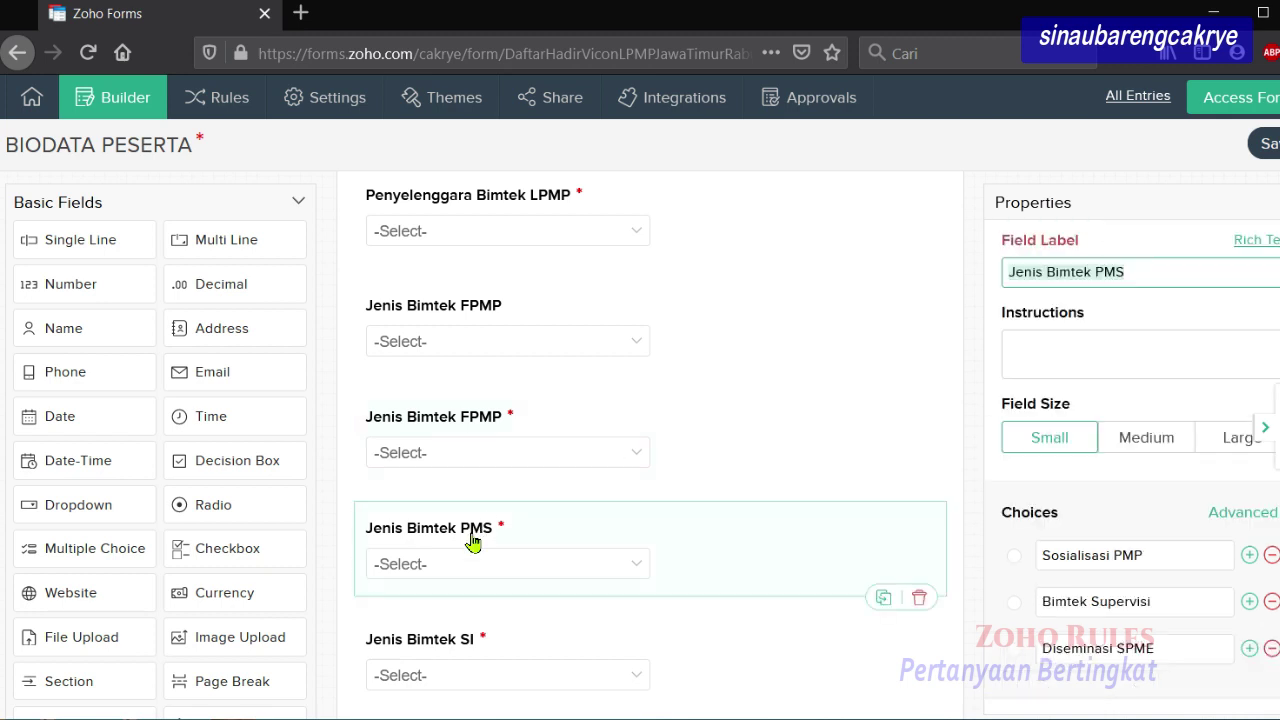
{"action": "left_click_drag", "start_coordinate": [63, 503], "coordinate": [500, 471]}
{"action": "left_click", "coordinate": [480, 457]}
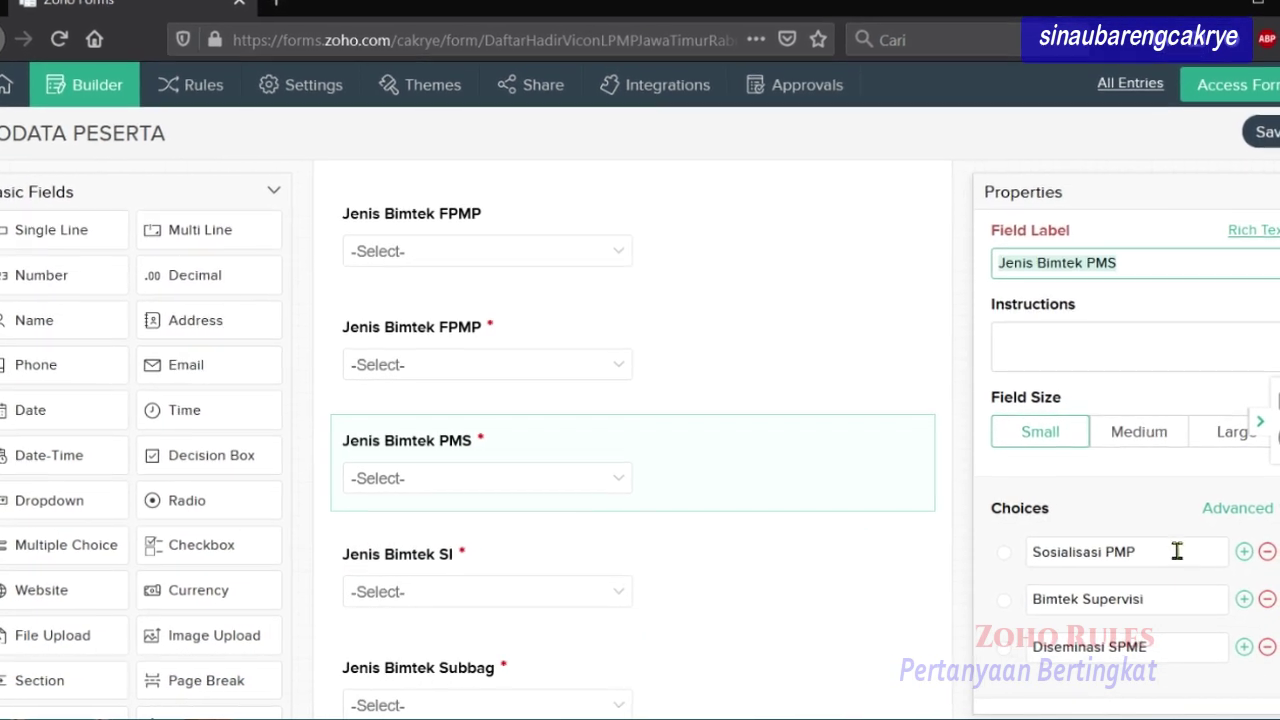
{"action": "scroll", "coordinate": [1125, 545], "scroll_direction": "down", "scroll_amount": 1}
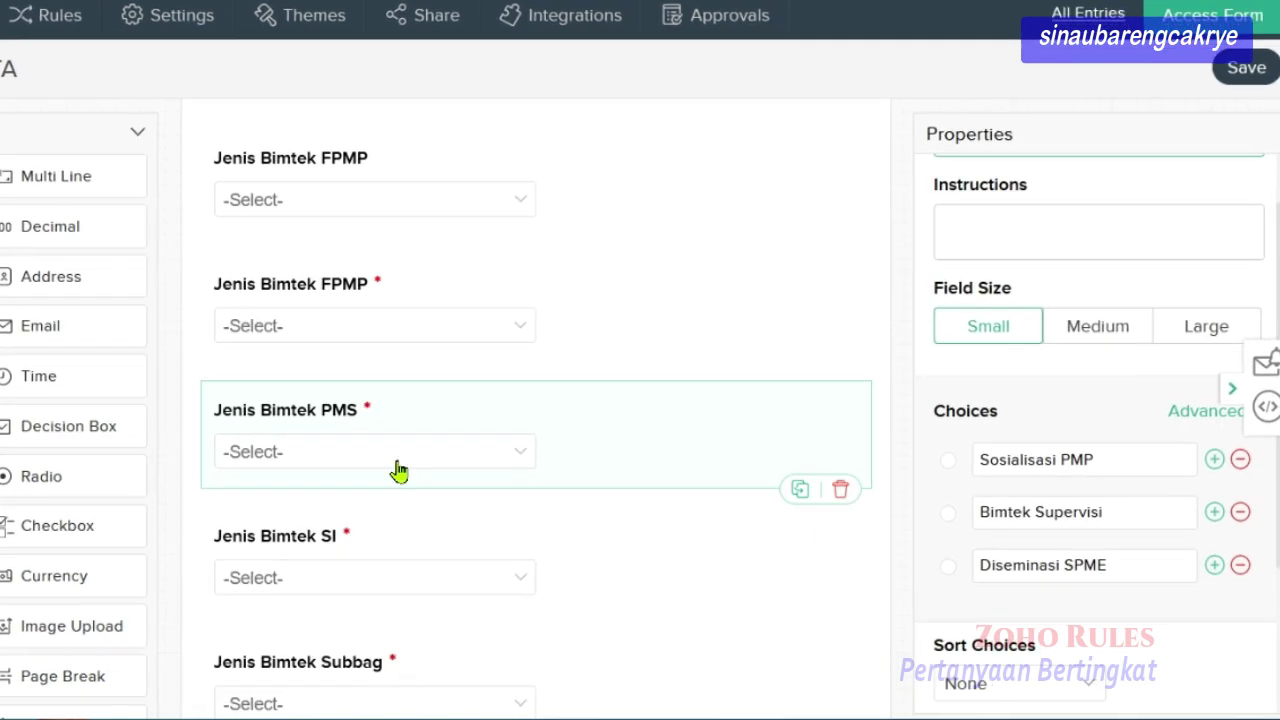
{"action": "left_click", "coordinate": [340, 537]}
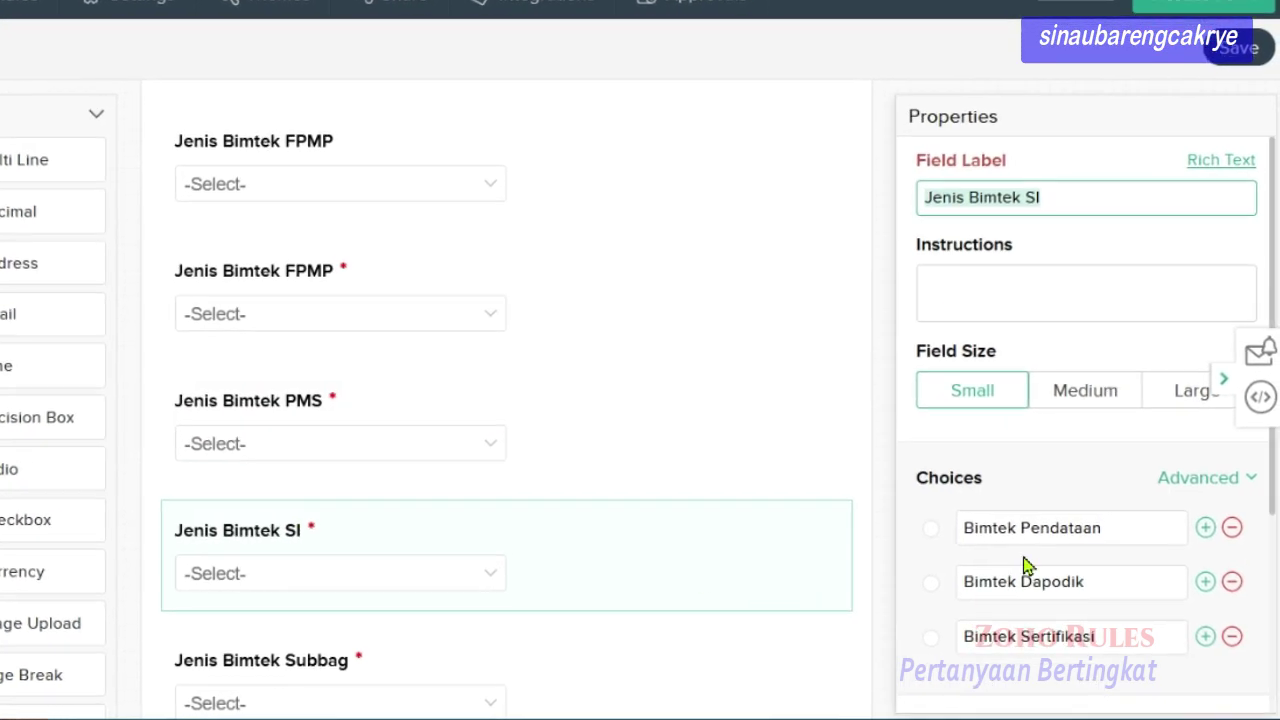
{"action": "scroll", "coordinate": [1030, 560], "scroll_direction": "down", "scroll_amount": 1}
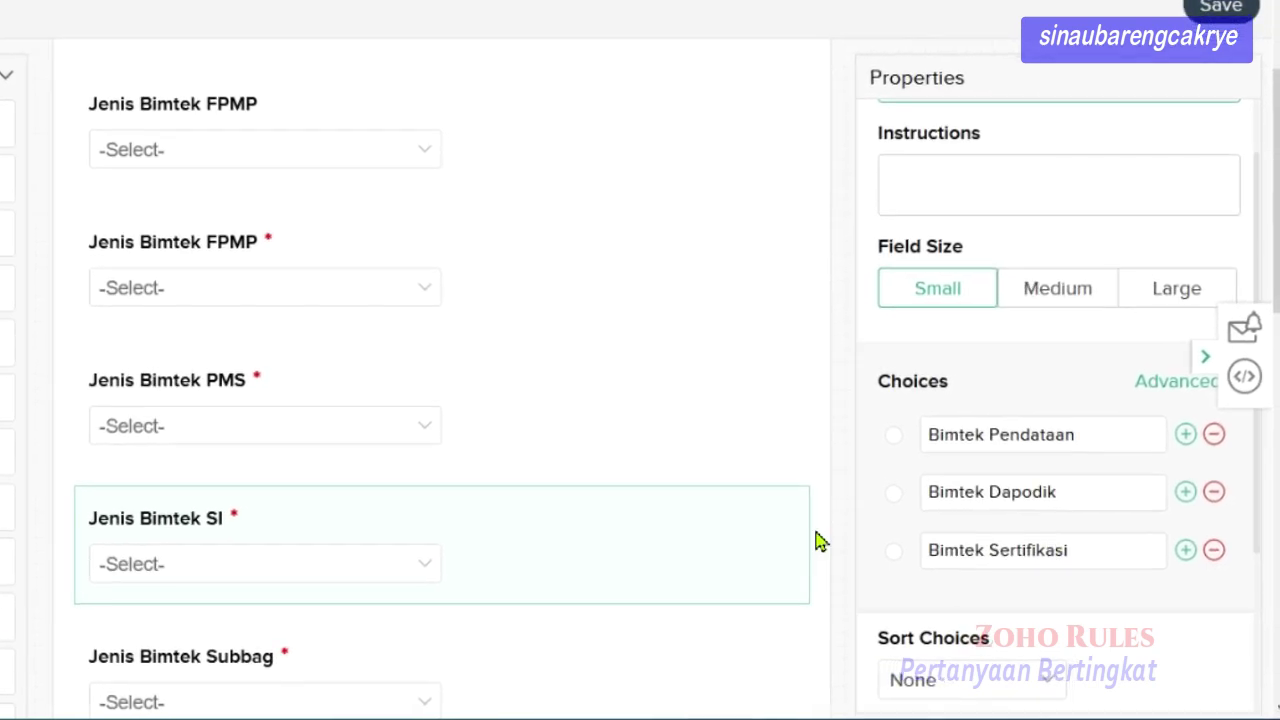
{"action": "scroll", "coordinate": [290, 486], "scroll_direction": "down", "scroll_amount": 1}
{"action": "left_click", "coordinate": [195, 520]}
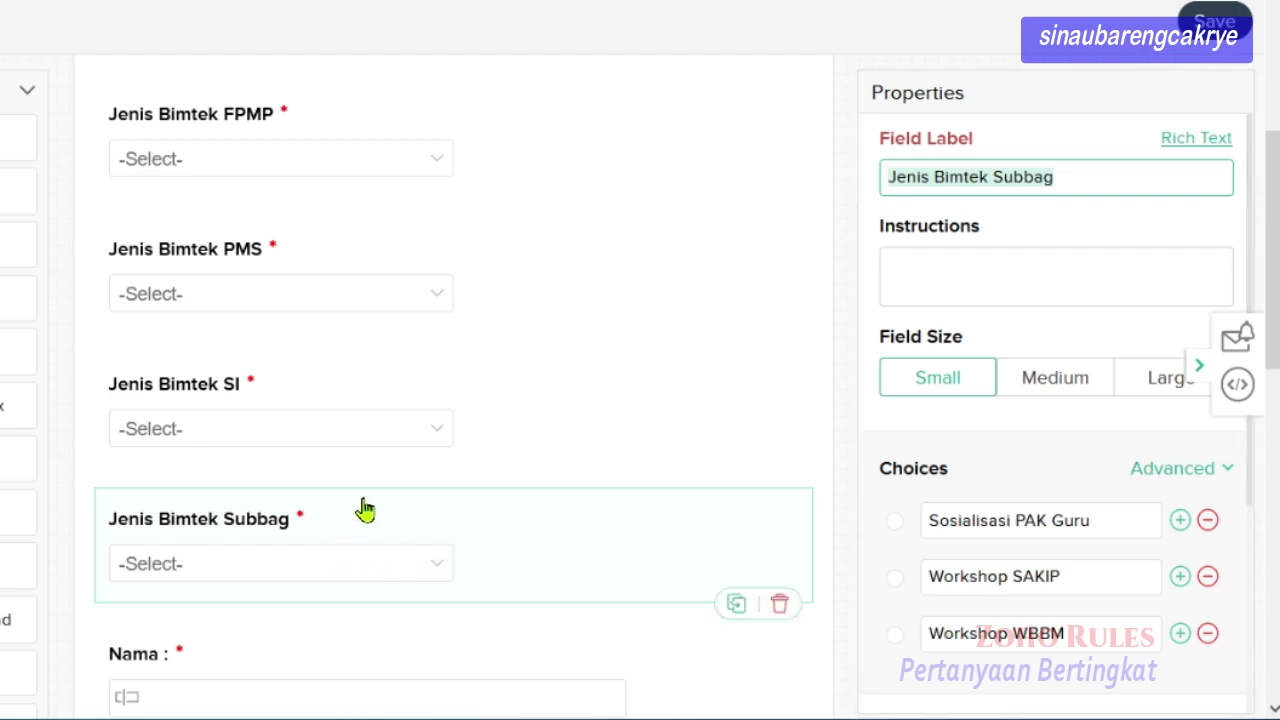
Save the BIODATA PESERTA form and open its live version.
{"action": "scroll", "coordinate": [345, 245], "scroll_direction": "up", "scroll_amount": 3}
{"action": "scroll", "coordinate": [345, 245], "scroll_direction": "up", "scroll_amount": 3}
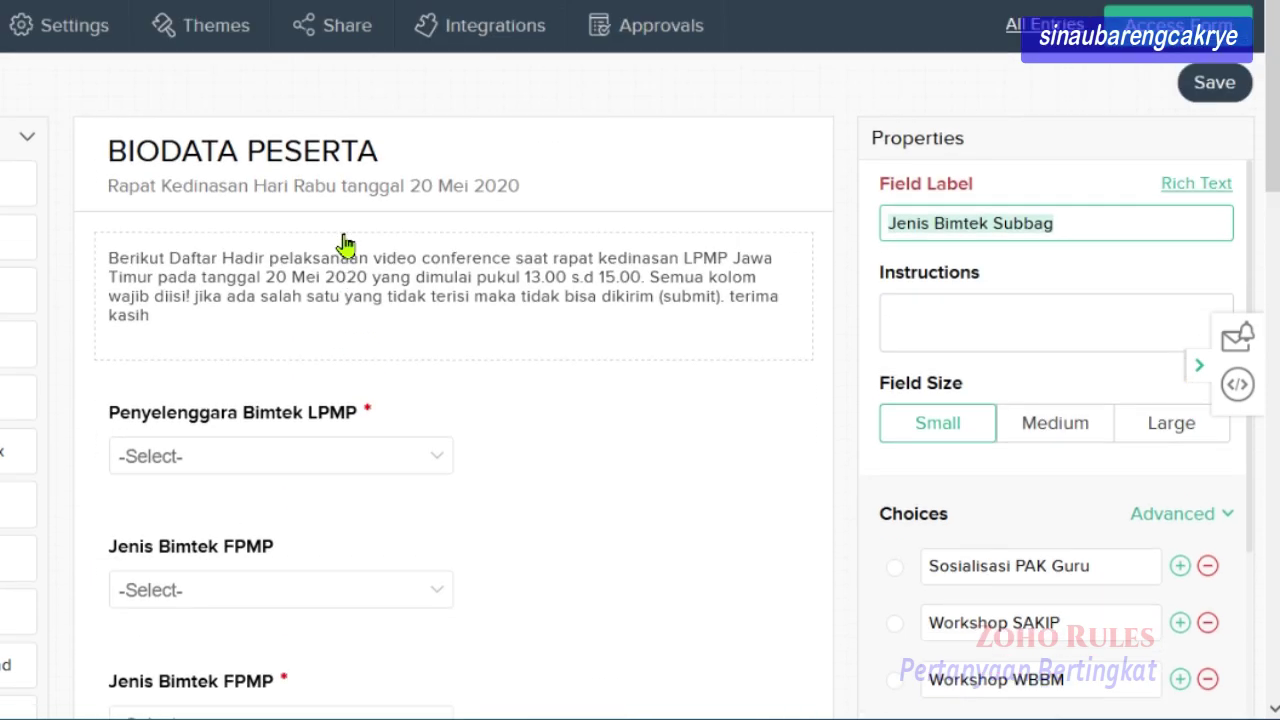
{"action": "scroll", "coordinate": [345, 245], "scroll_direction": "down", "scroll_amount": 2}
{"action": "scroll", "coordinate": [345, 245], "scroll_direction": "up", "scroll_amount": 2}
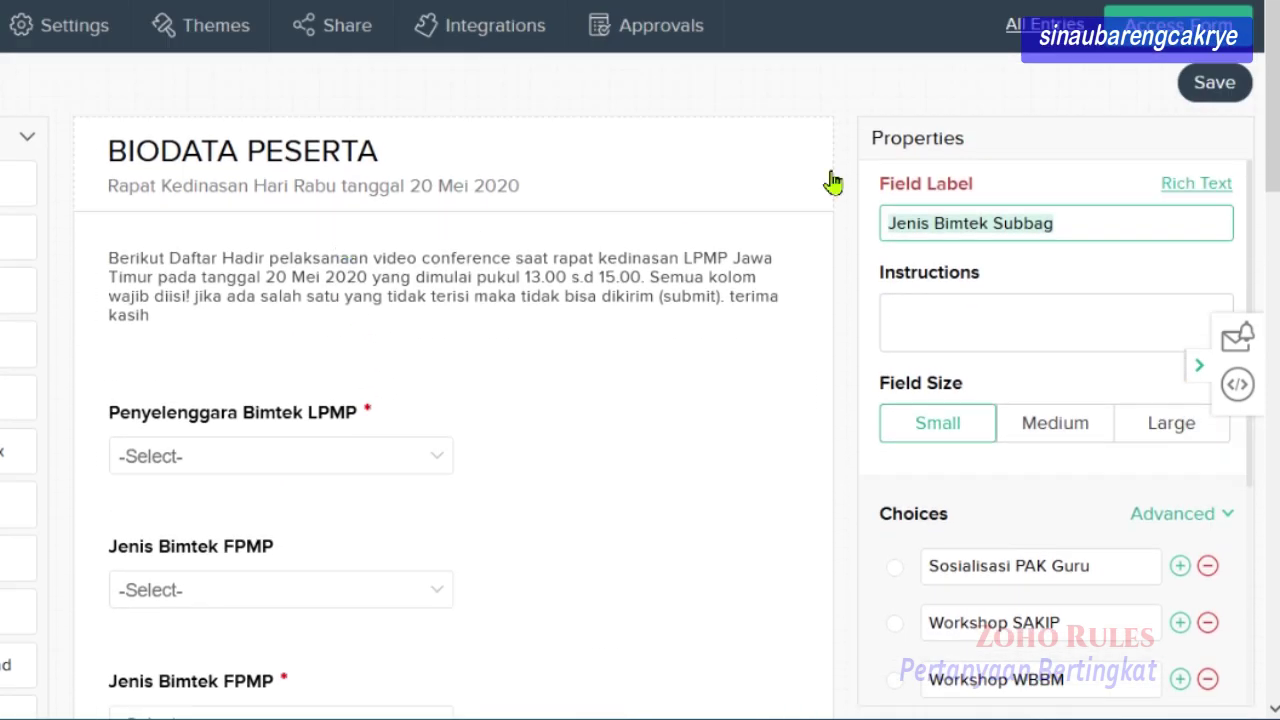
{"action": "left_click", "coordinate": [1185, 86]}
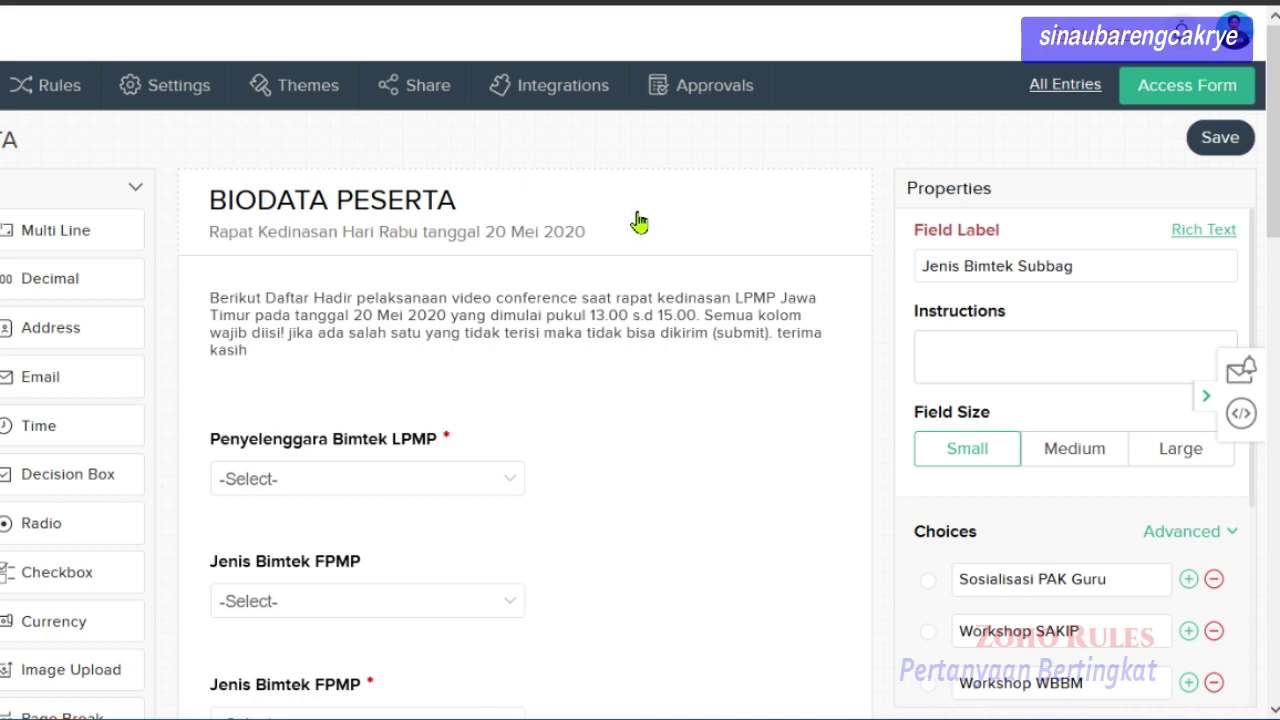
{"action": "left_click", "coordinate": [1159, 88]}
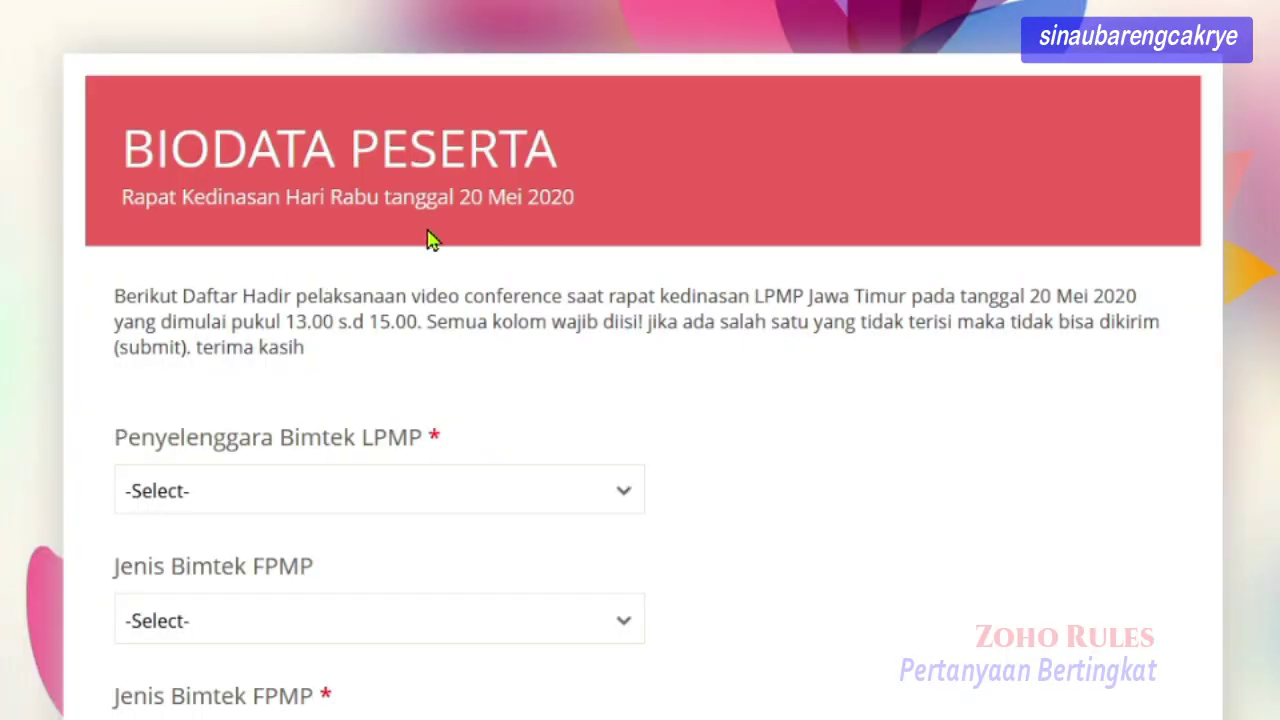
Examine the options offered by the Penyelenggara Bimtek LPMP dropdown and each Jenis Bimtek dropdown in the live form.
{"action": "scroll", "coordinate": [434, 237], "scroll_direction": "down", "scroll_amount": 3}
{"action": "scroll", "coordinate": [434, 237], "scroll_direction": "down", "scroll_amount": 3}
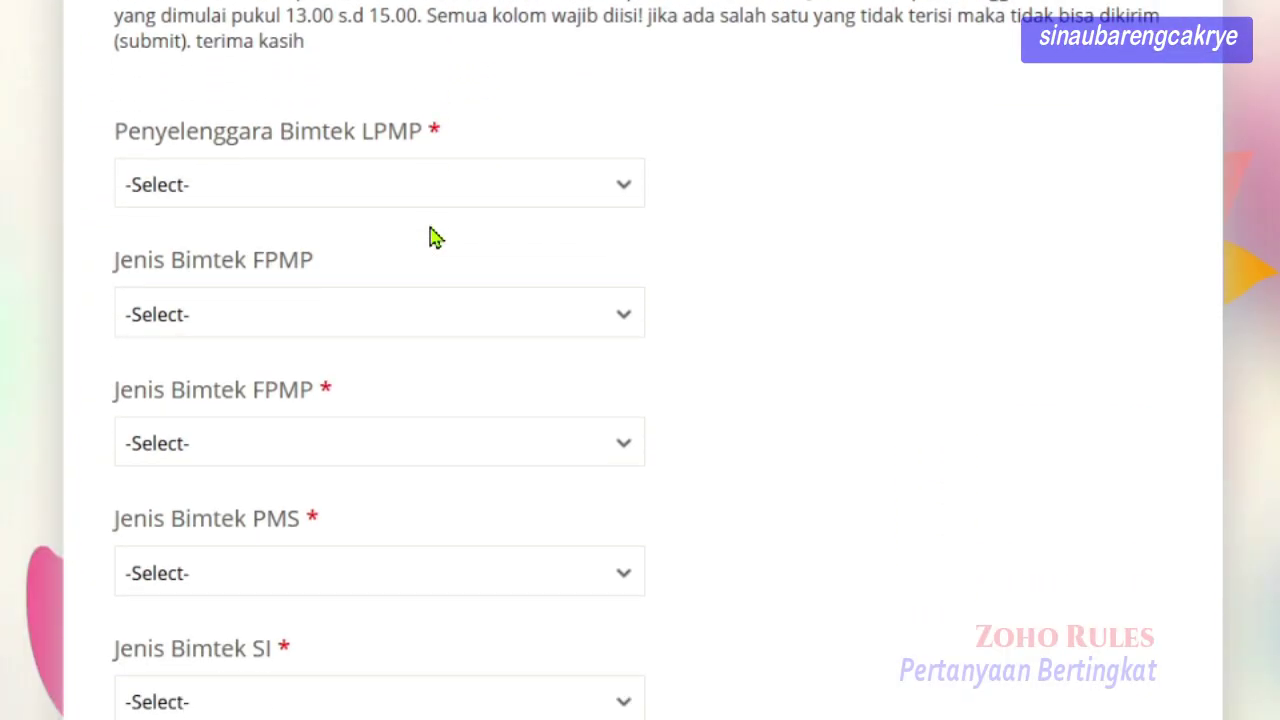
{"action": "left_click", "coordinate": [622, 189]}
{"action": "left_click", "coordinate": [622, 189]}
{"action": "left_click", "coordinate": [626, 314]}
{"action": "left_click", "coordinate": [626, 317]}
{"action": "left_click", "coordinate": [619, 445]}
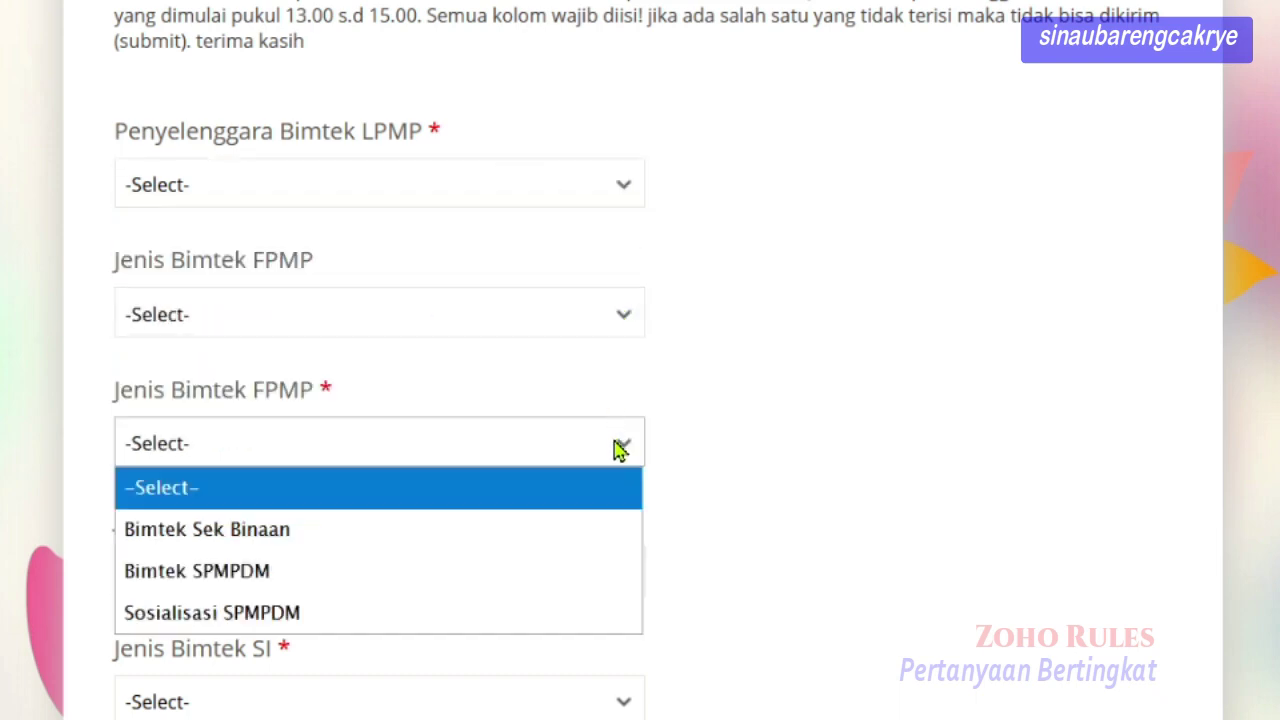
{"action": "left_click", "coordinate": [619, 449]}
{"action": "left_click", "coordinate": [614, 578]}
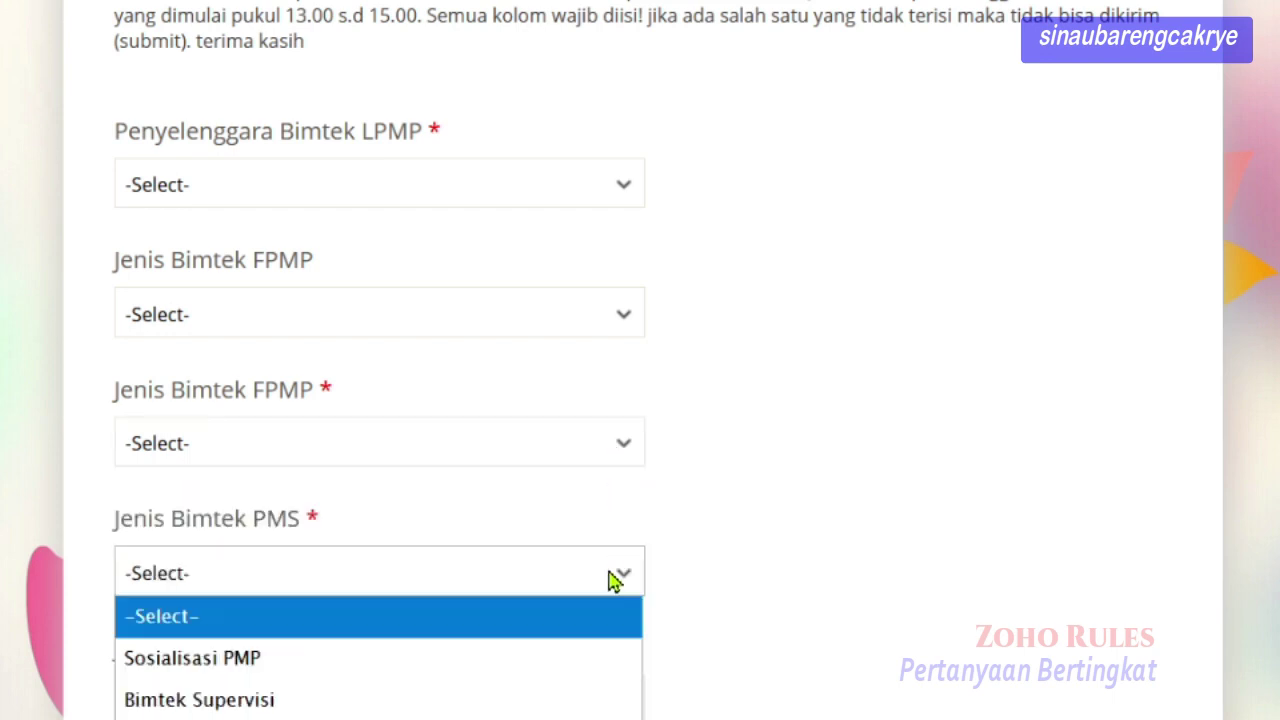
{"action": "left_click", "coordinate": [617, 605]}
{"action": "left_click", "coordinate": [623, 703]}
{"action": "left_click", "coordinate": [766, 623]}
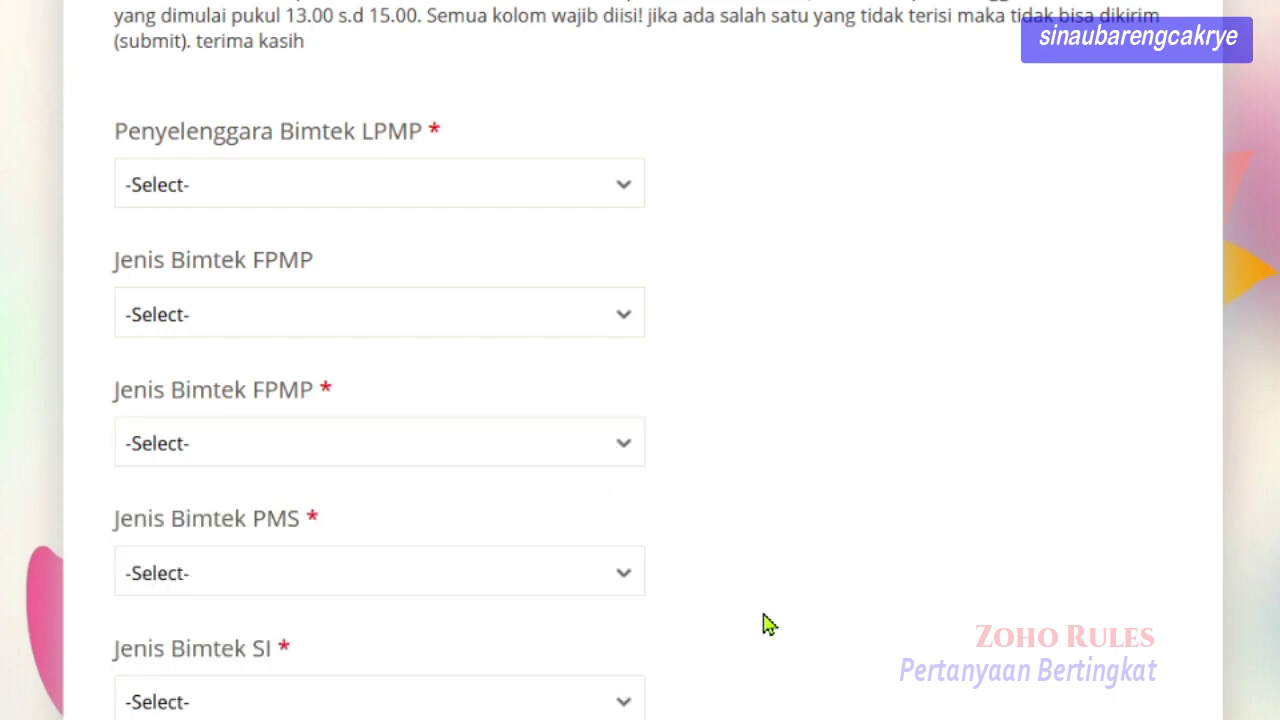
{"action": "scroll", "coordinate": [668, 665], "scroll_direction": "down", "scroll_amount": 2}
{"action": "left_click", "coordinate": [623, 686]}
{"action": "left_click", "coordinate": [623, 686]}
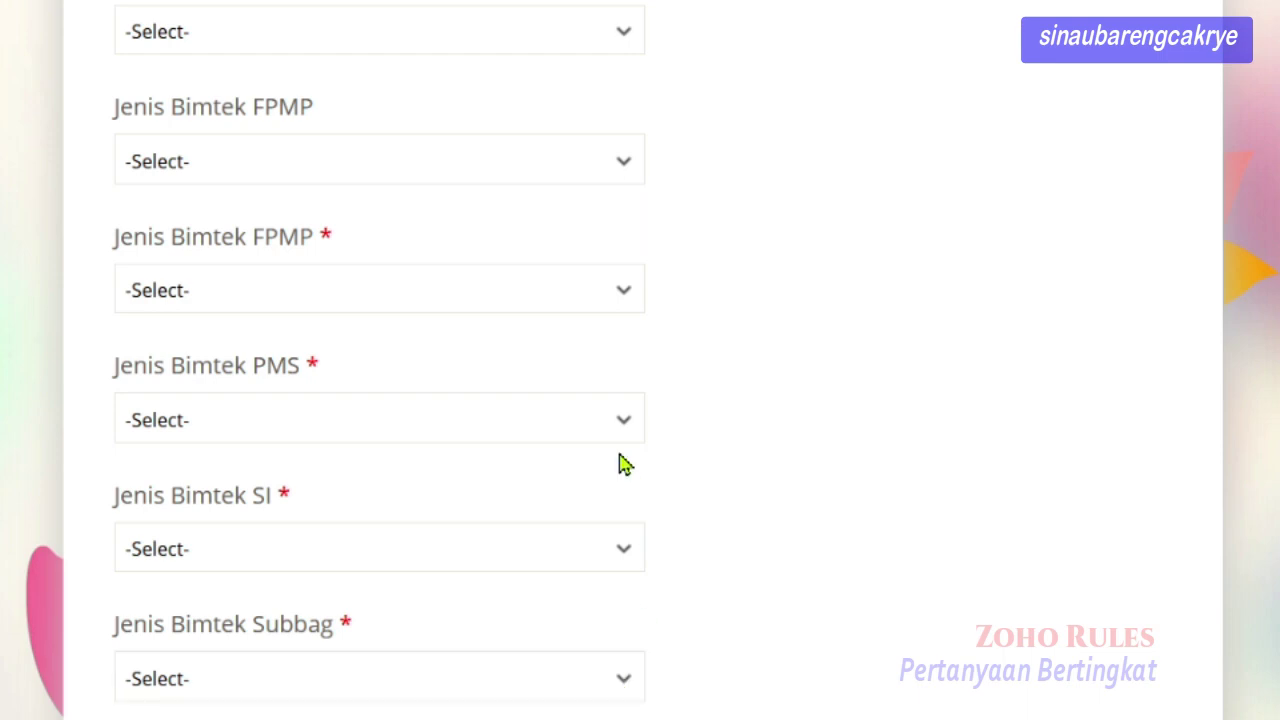
Test the live form by choosing Jenis Bimtek FPMP under Penyelenggara Bimtek LPMP, and close the live form.
{"action": "scroll", "coordinate": [622, 465], "scroll_direction": "up", "scroll_amount": 3}
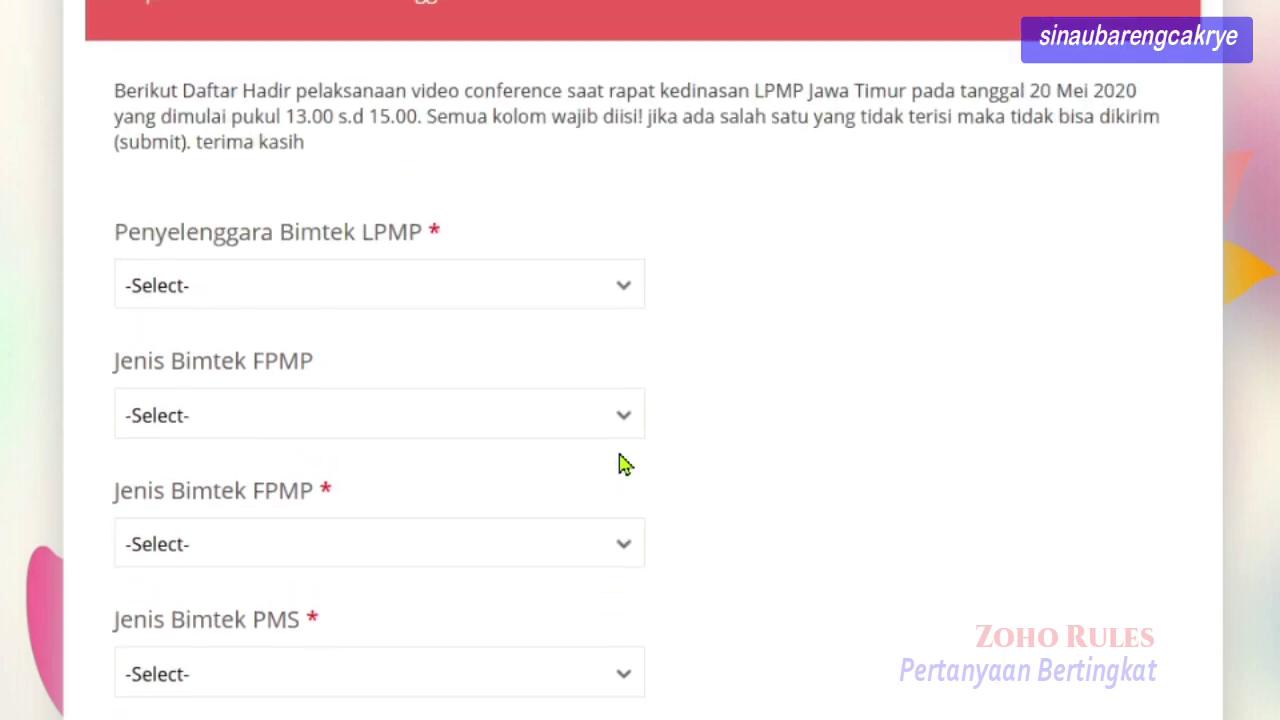
{"action": "left_click", "coordinate": [628, 290]}
{"action": "left_click", "coordinate": [366, 372]}
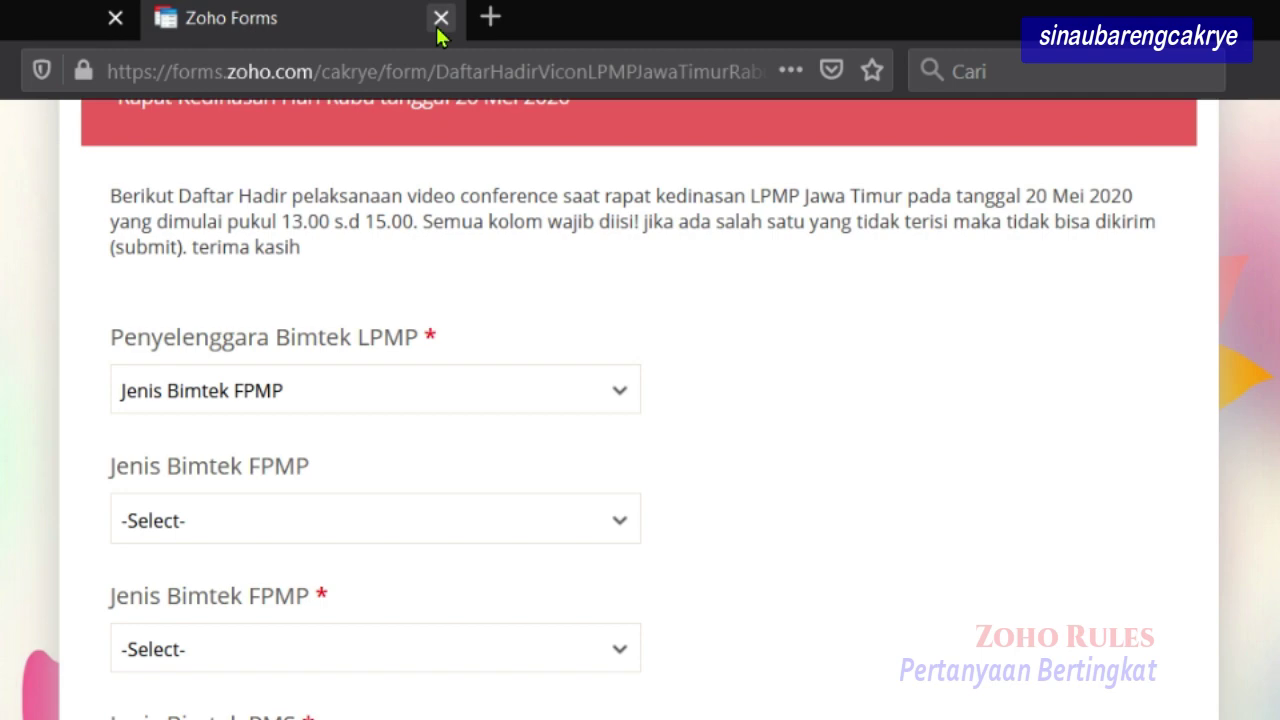
{"action": "left_click", "coordinate": [448, 34]}
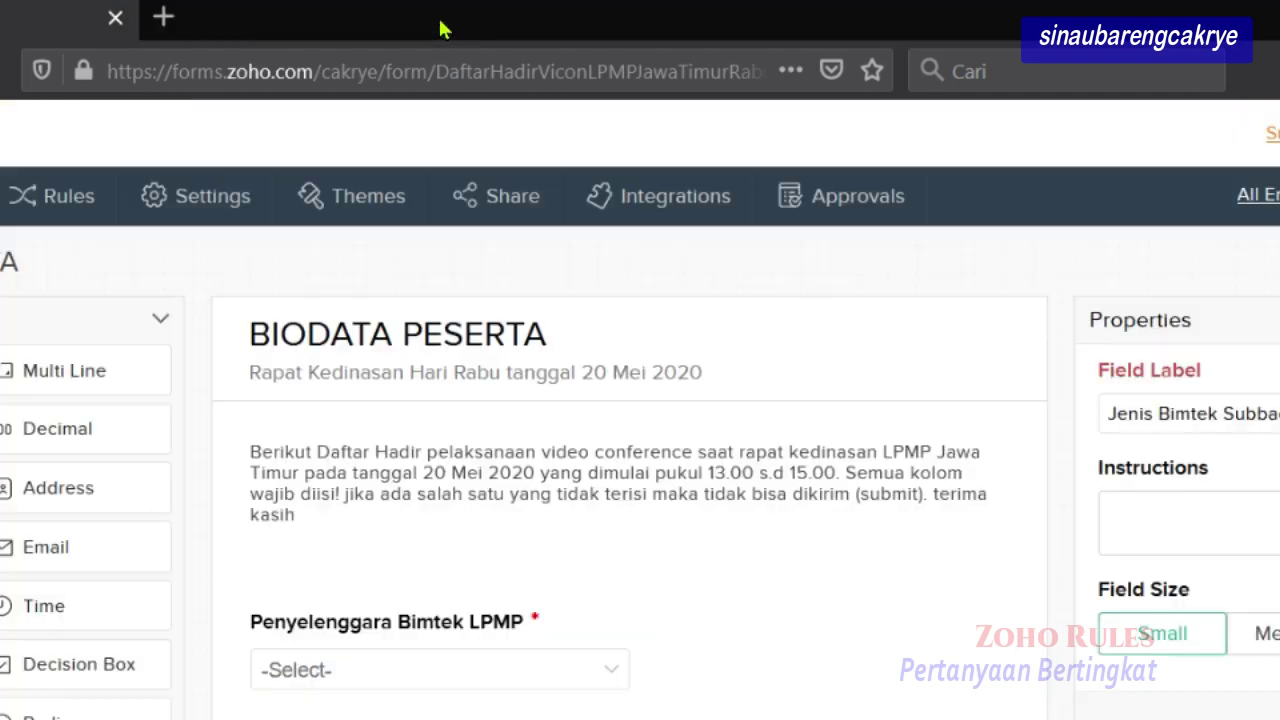
Delete the newly added, non-mandatory Jenis Bimtek FPMP dropdown and confirm the deletion.
{"action": "scroll", "coordinate": [478, 669], "scroll_direction": "down", "scroll_amount": 1}
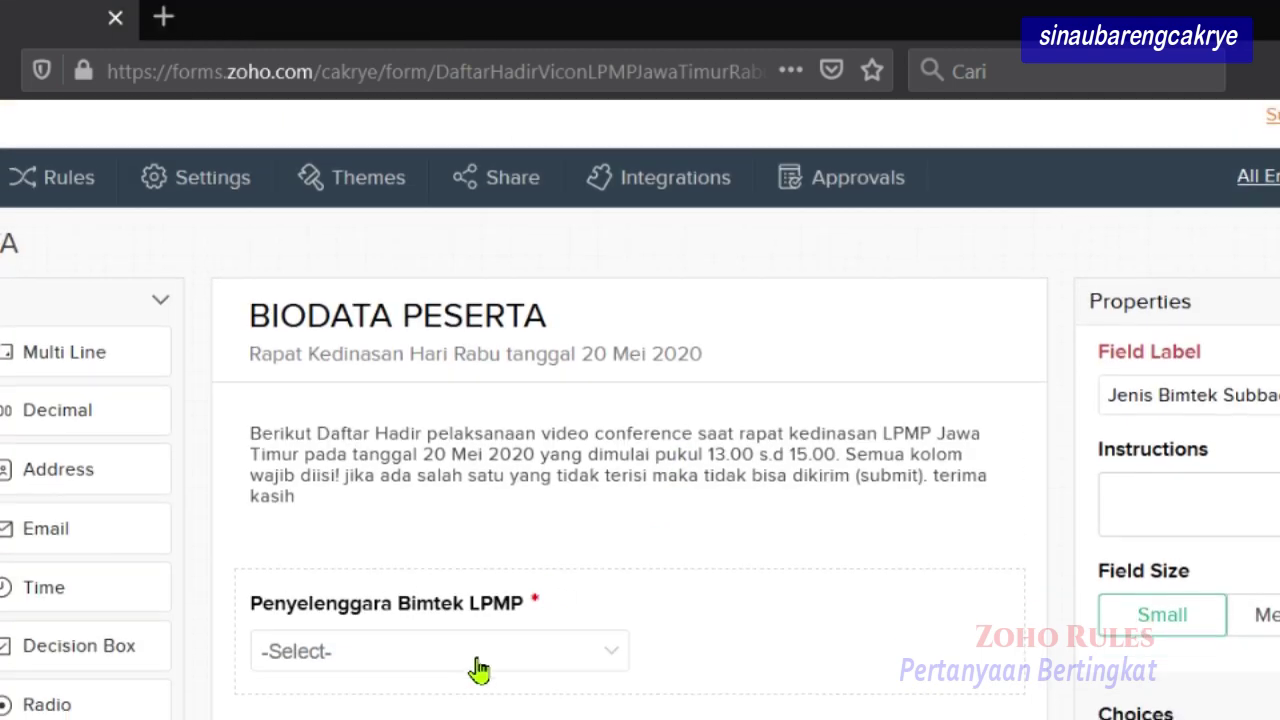
{"action": "scroll", "coordinate": [478, 669], "scroll_direction": "down", "scroll_amount": 3}
{"action": "left_click", "coordinate": [485, 492]}
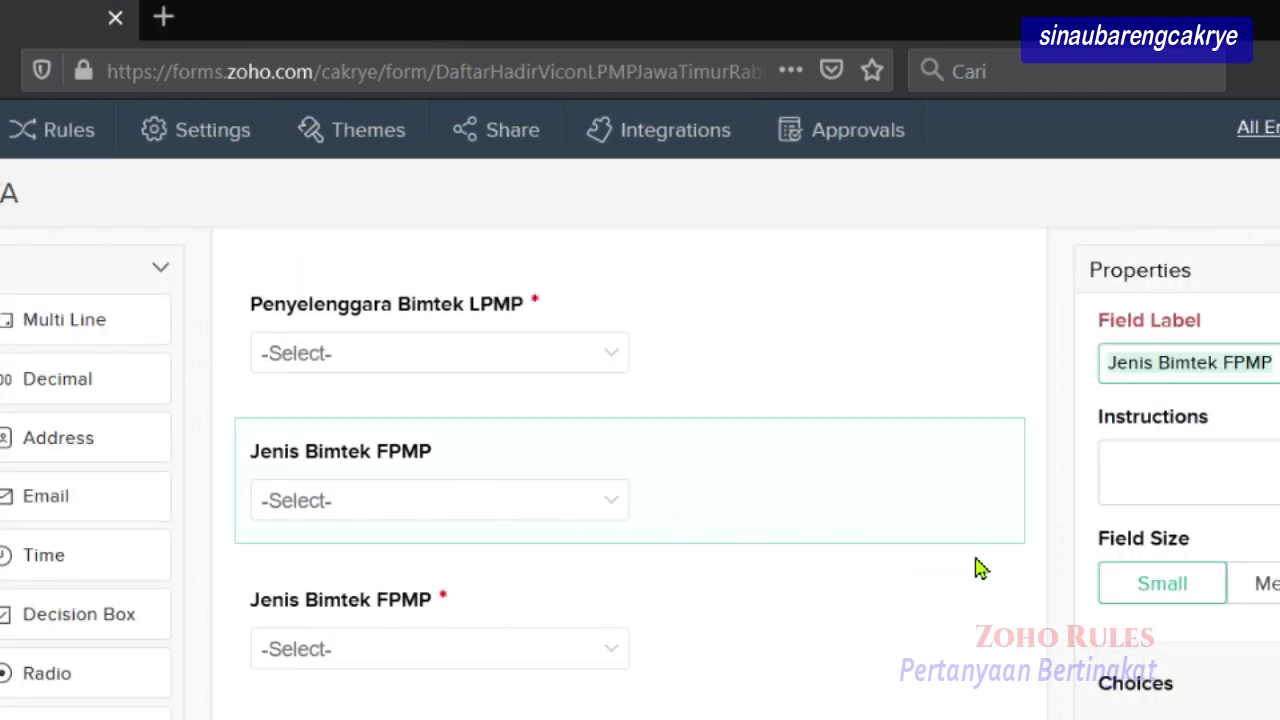
{"action": "left_click", "coordinate": [986, 544]}
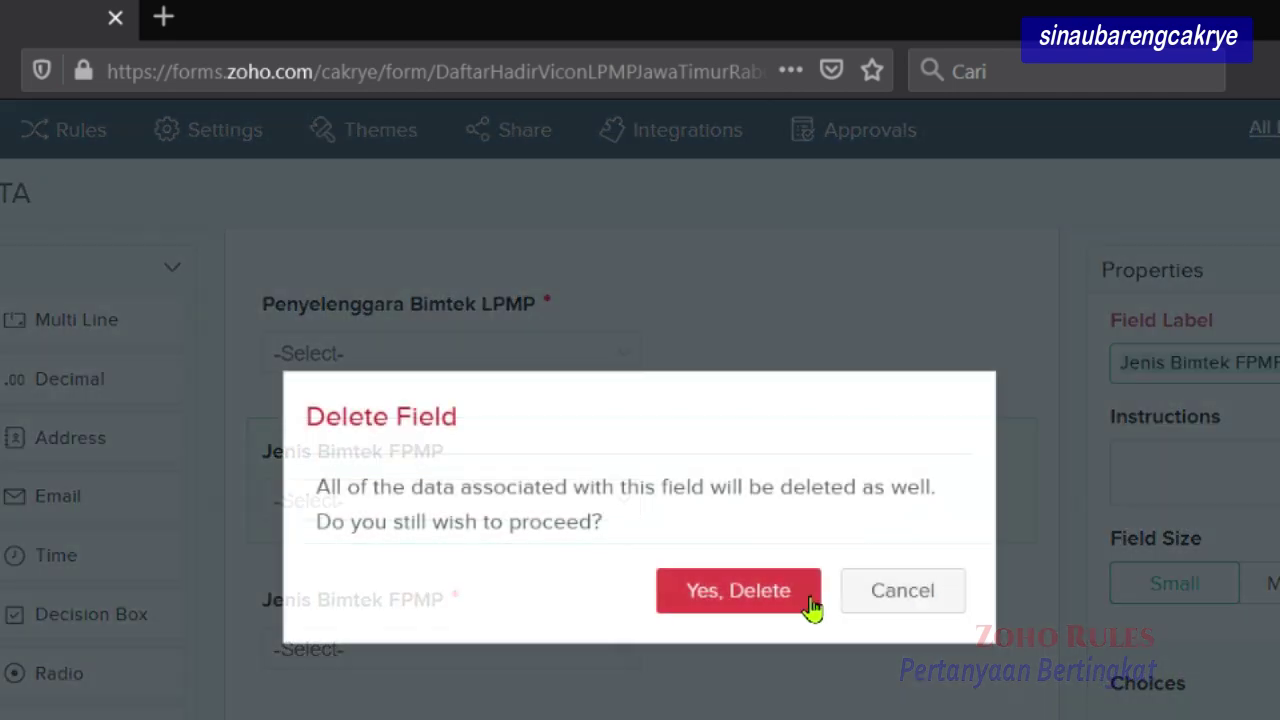
{"action": "left_click", "coordinate": [740, 600]}
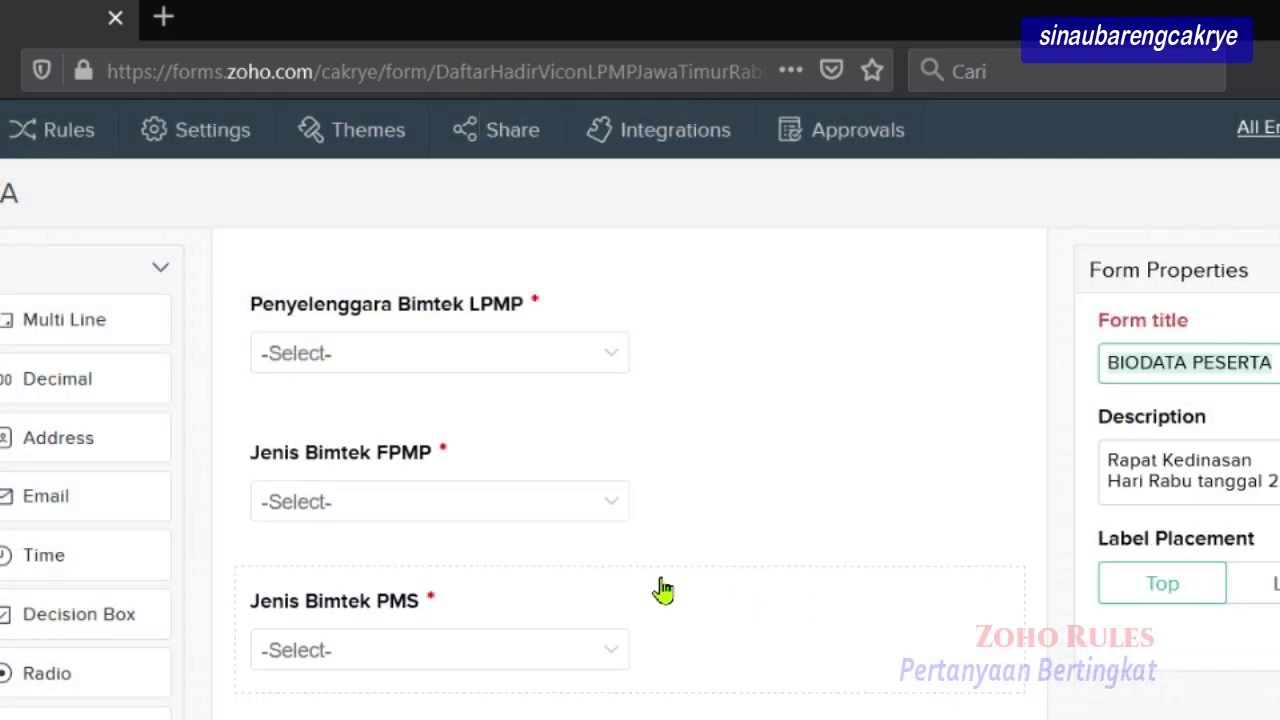
Save the form with its Penyelenggara Bimtek LPMP field selected, and open a new field rule for configuration.
{"action": "left_click", "coordinate": [409, 303]}
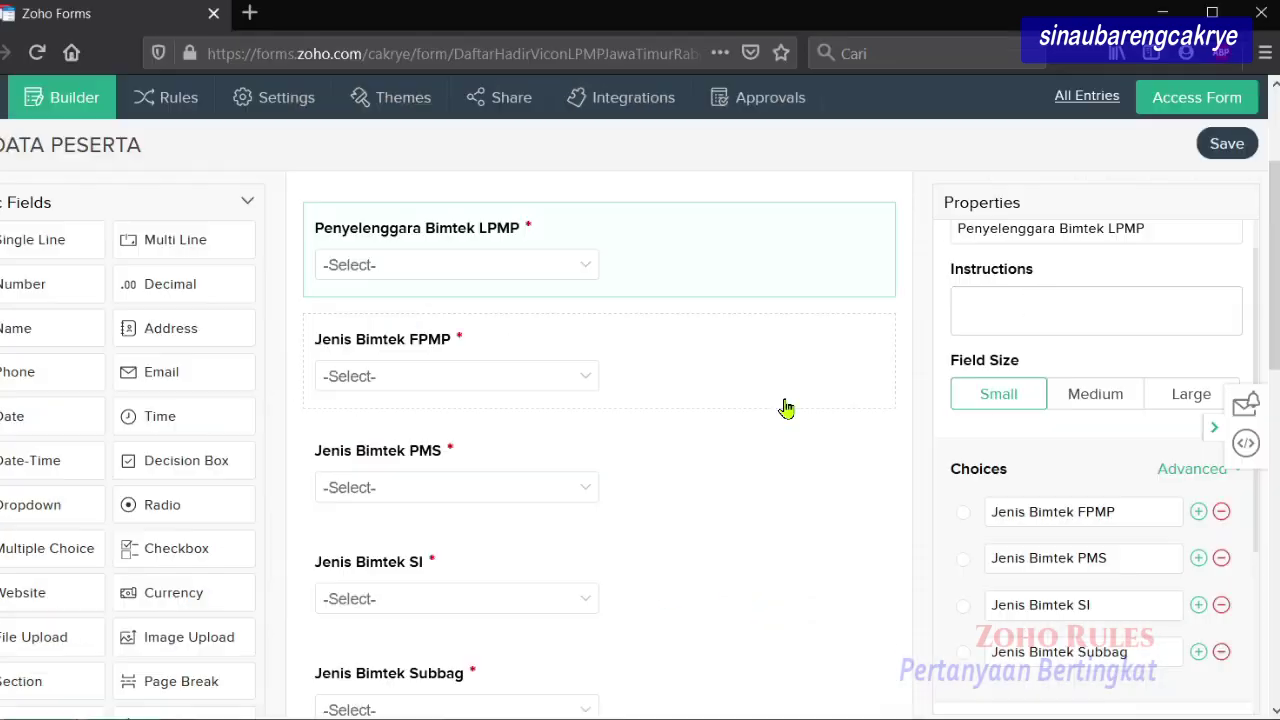
{"action": "left_click", "coordinate": [1228, 146]}
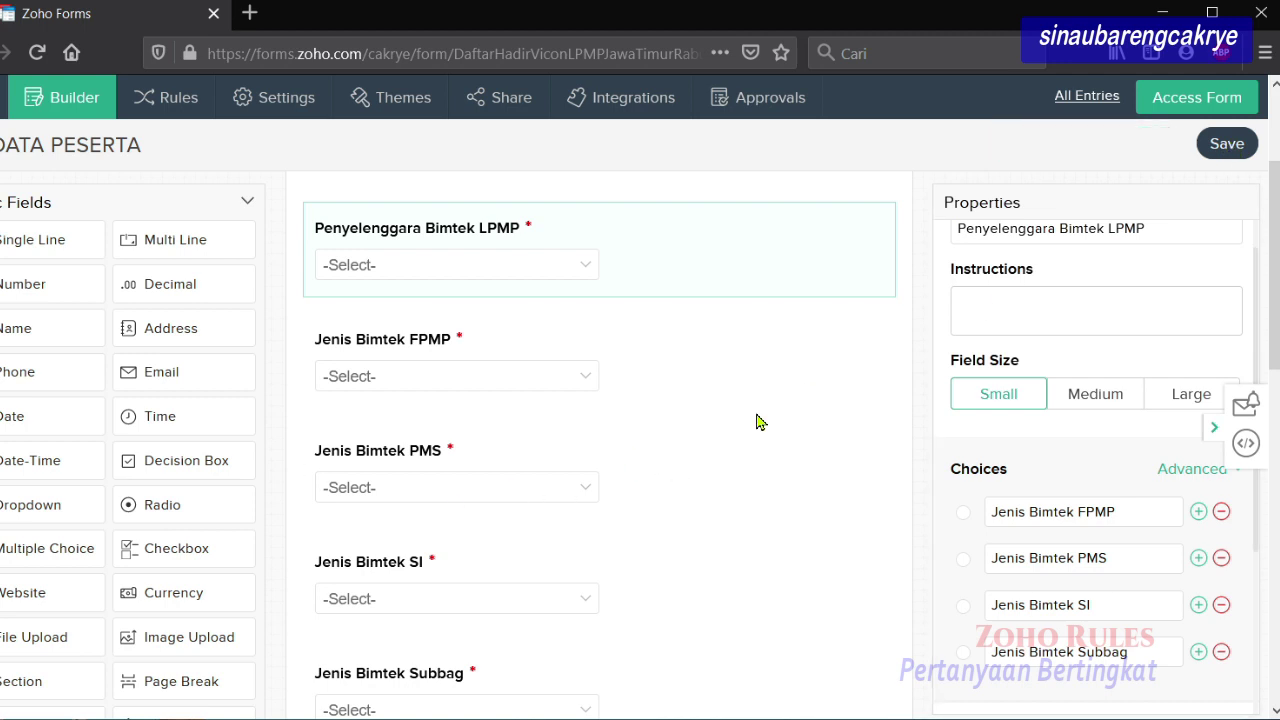
{"action": "left_click", "coordinate": [180, 102]}
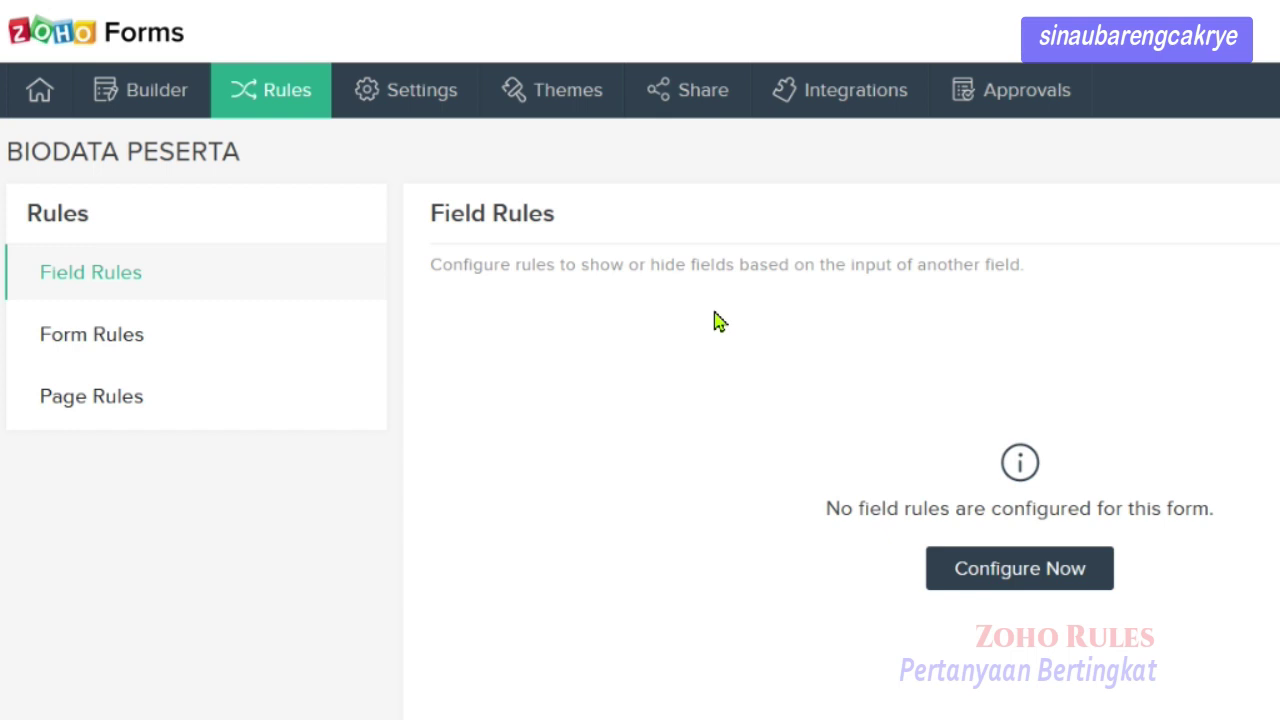
{"action": "scroll", "coordinate": [700, 335], "scroll_direction": "down", "scroll_amount": 2}
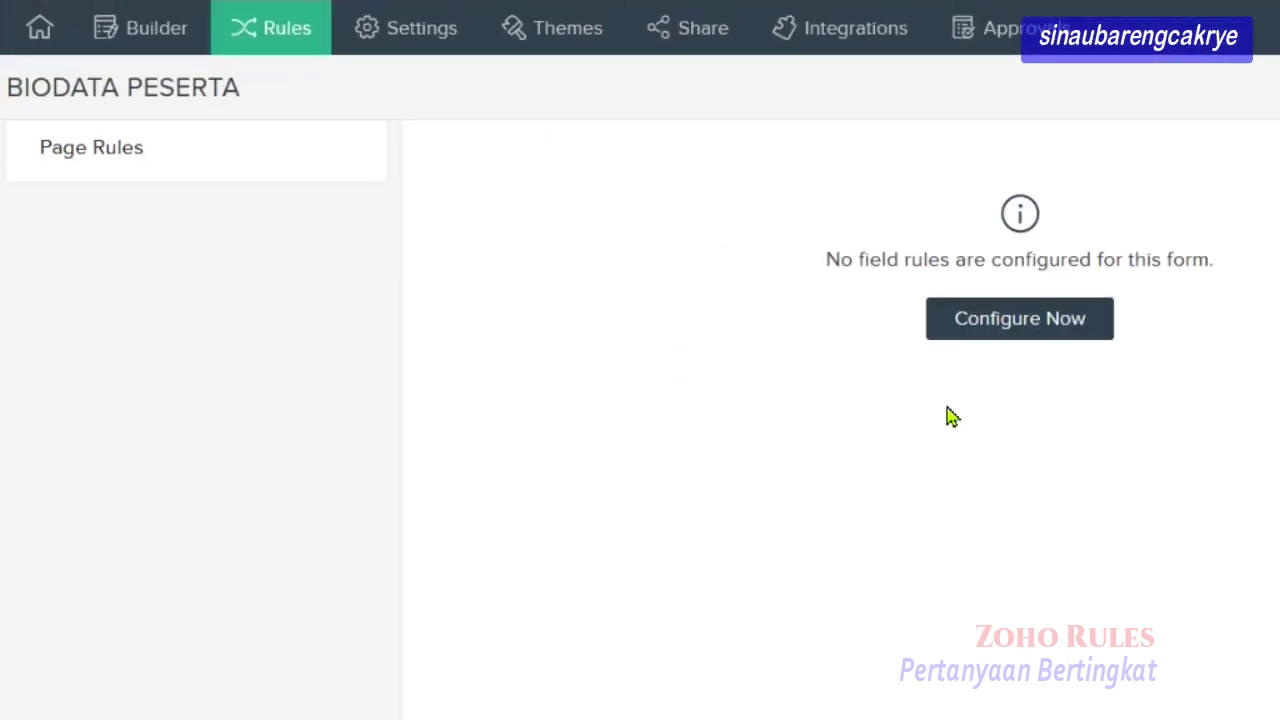
{"action": "scroll", "coordinate": [1186, 551], "scroll_direction": "up", "scroll_amount": 3}
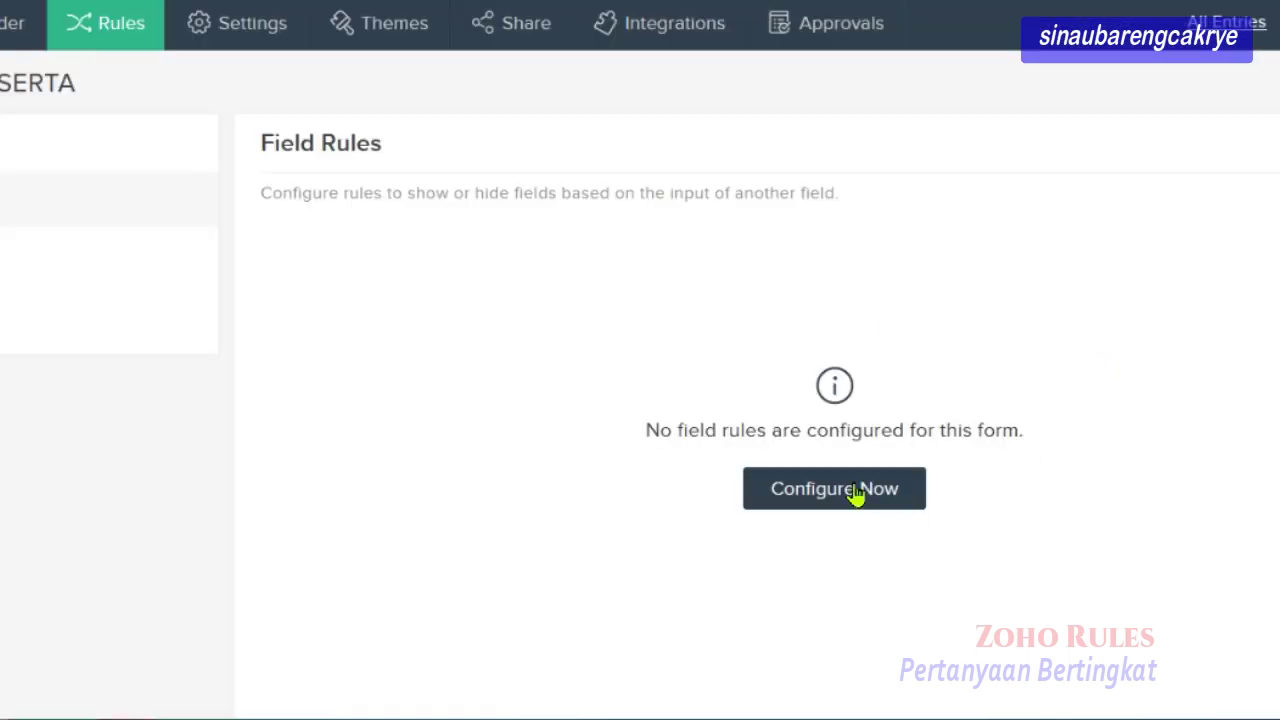
{"action": "left_click", "coordinate": [1040, 565]}
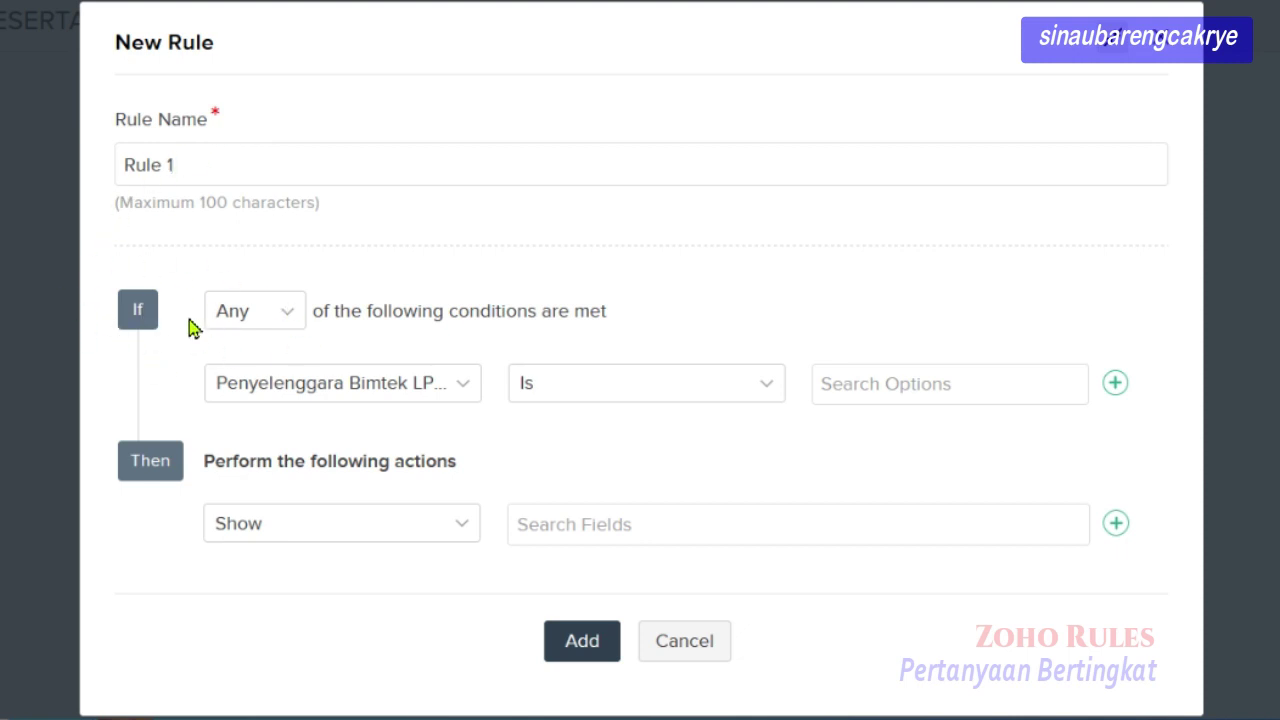
Set the rule to apply when any condition is met, with Penyelenggara Bimtek LPMP being Jenis Bimtek FPMP.
{"action": "left_click", "coordinate": [288, 318]}
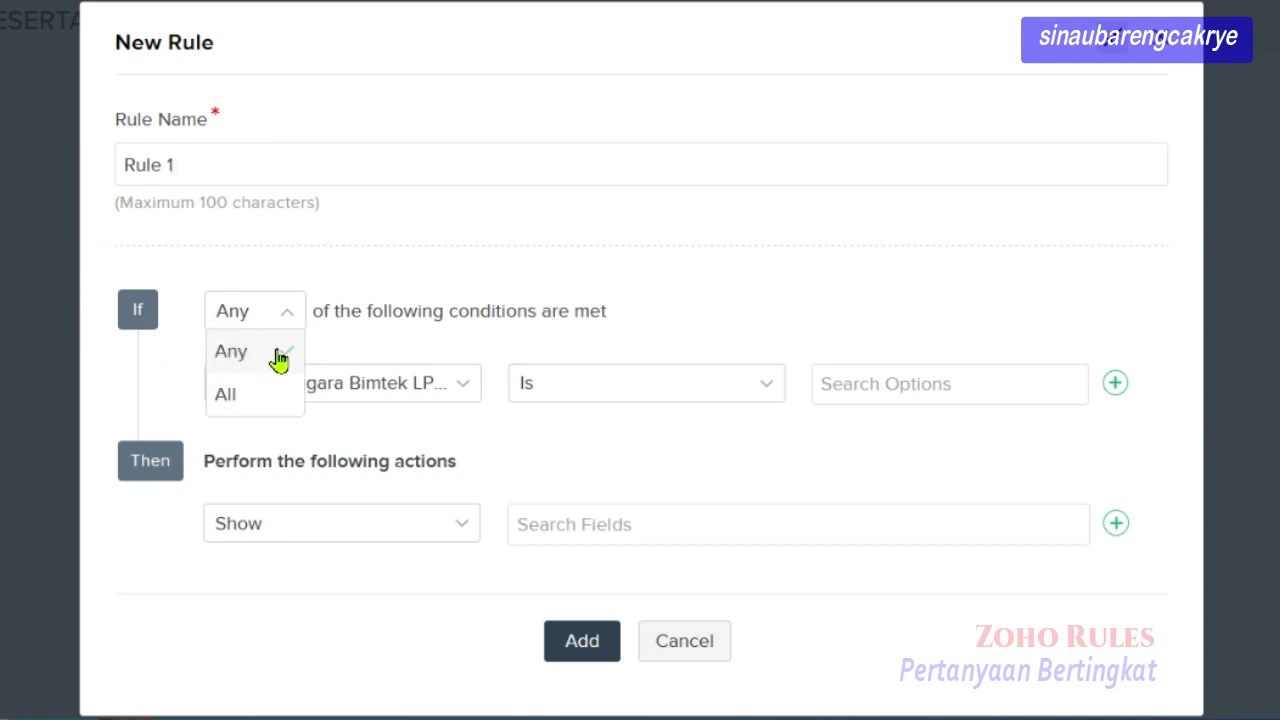
{"action": "left_click", "coordinate": [288, 318]}
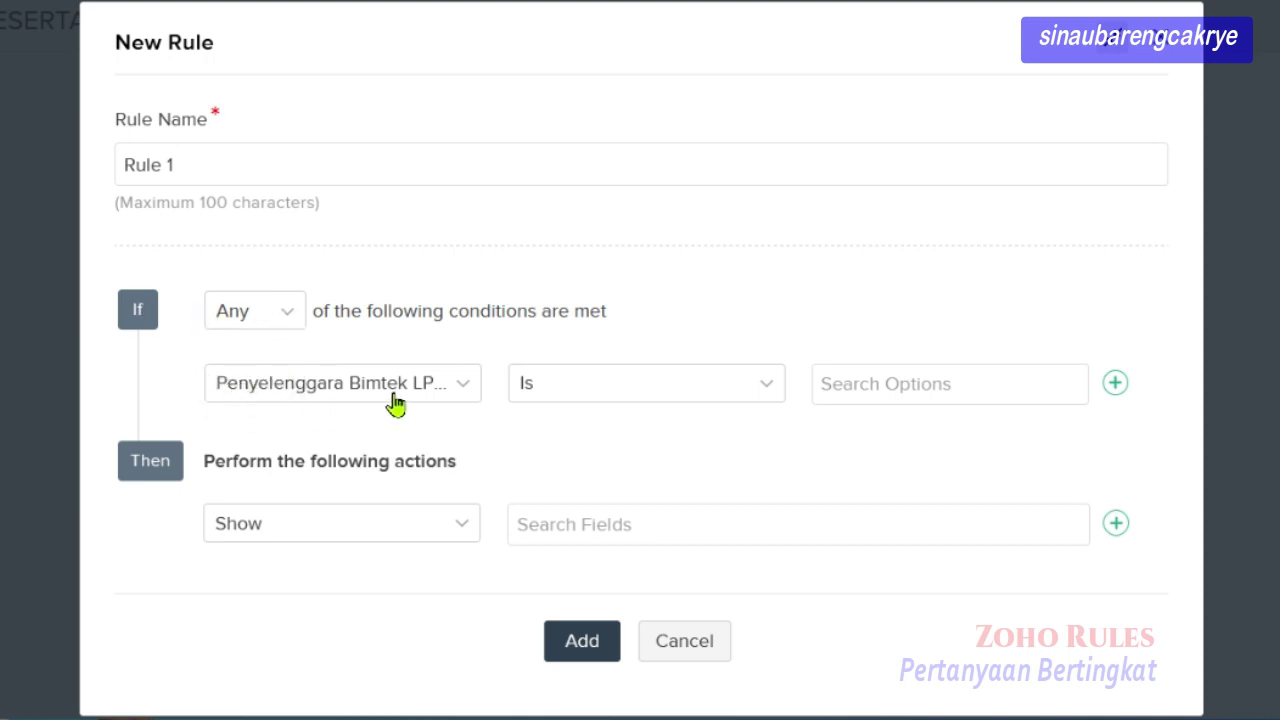
{"action": "left_click", "coordinate": [462, 388]}
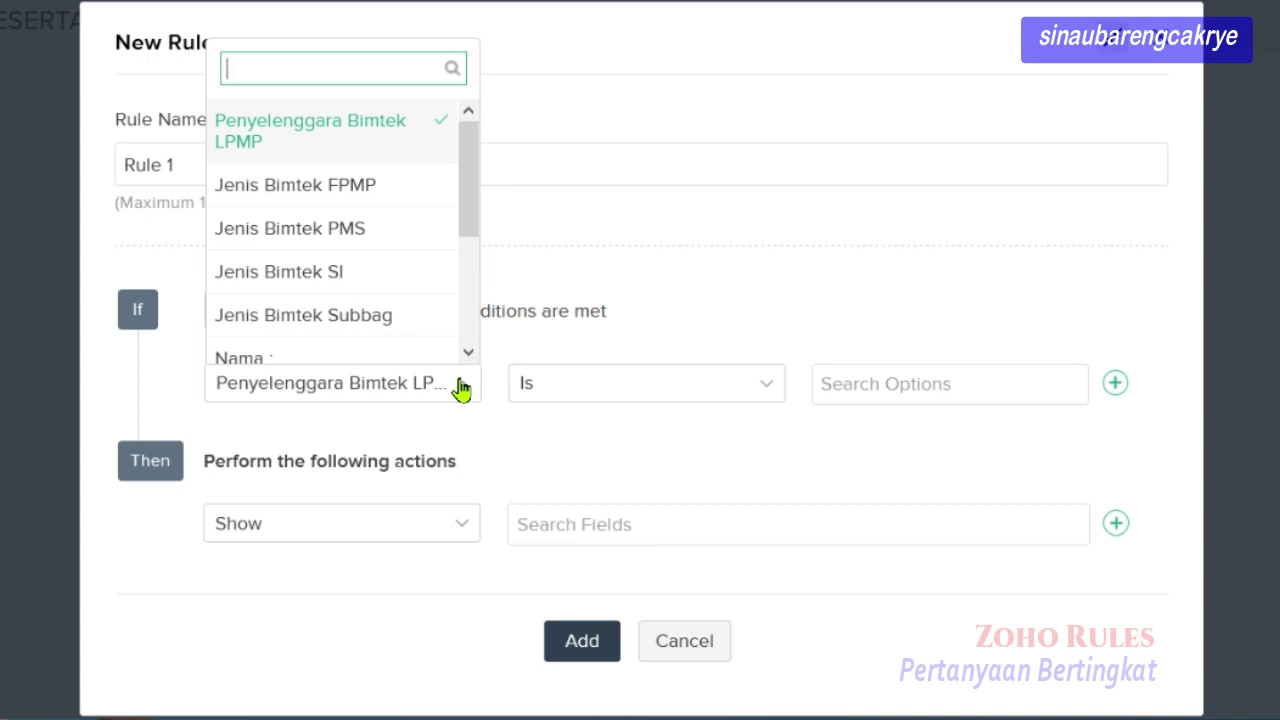
{"action": "left_click", "coordinate": [328, 140]}
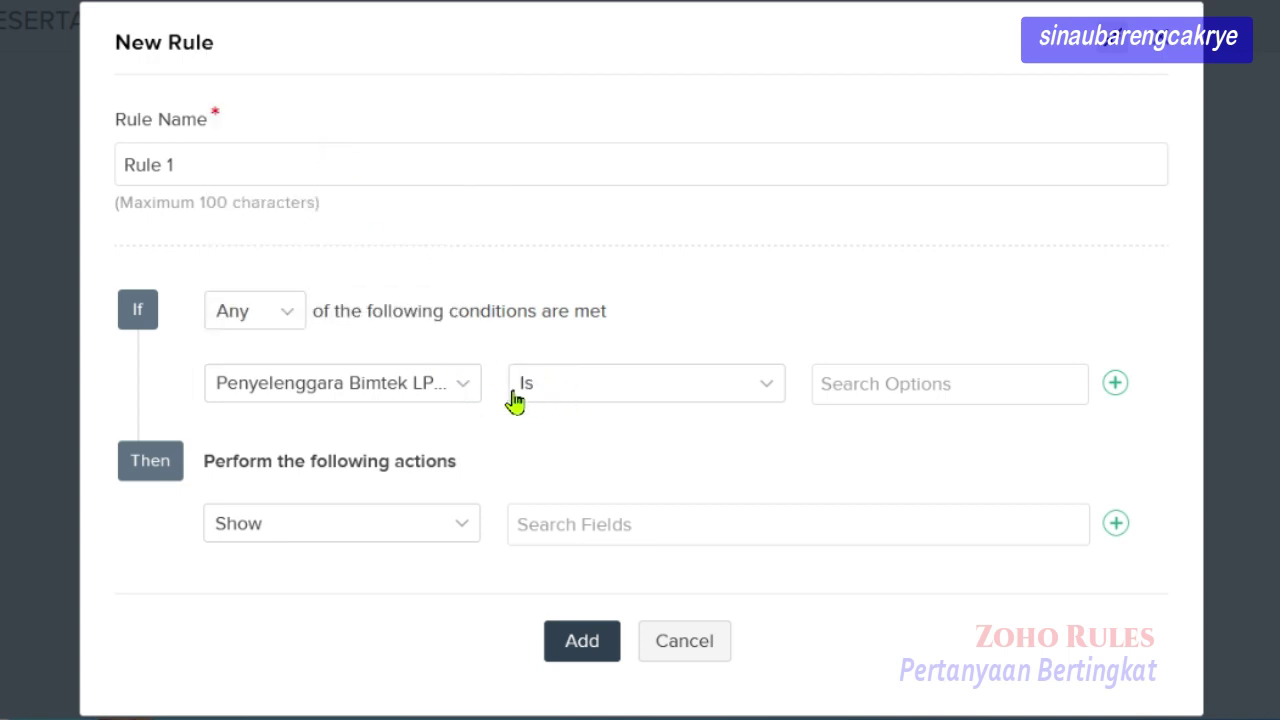
{"action": "left_click", "coordinate": [937, 386]}
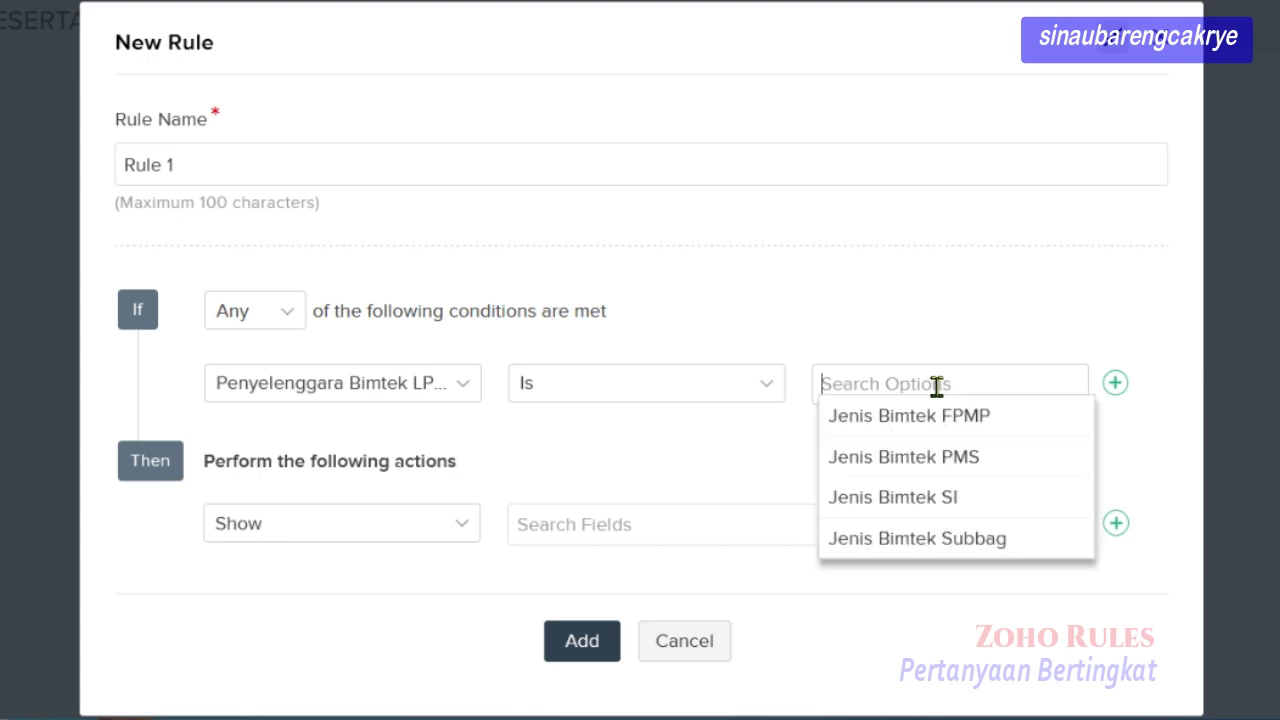
{"action": "left_click", "coordinate": [947, 418]}
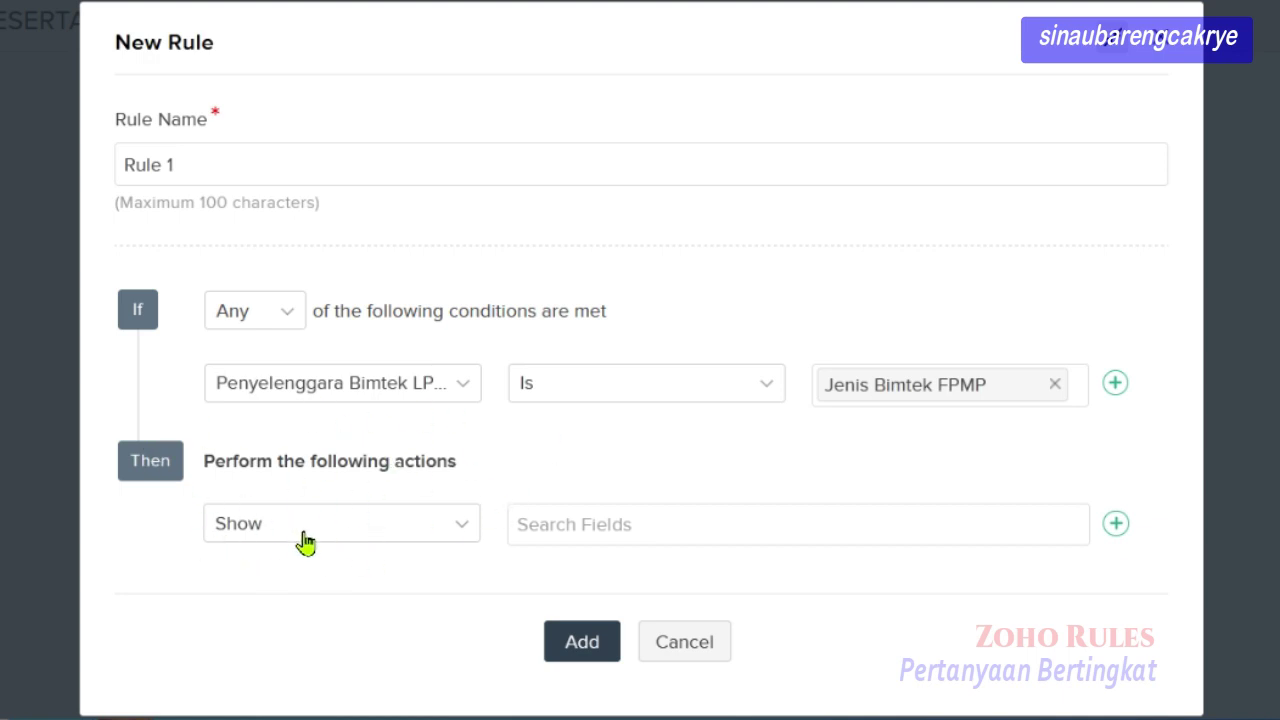
Make the rule show the Jenis Bimtek FPMP field and add it to the form's field rules.
{"action": "left_click", "coordinate": [625, 524]}
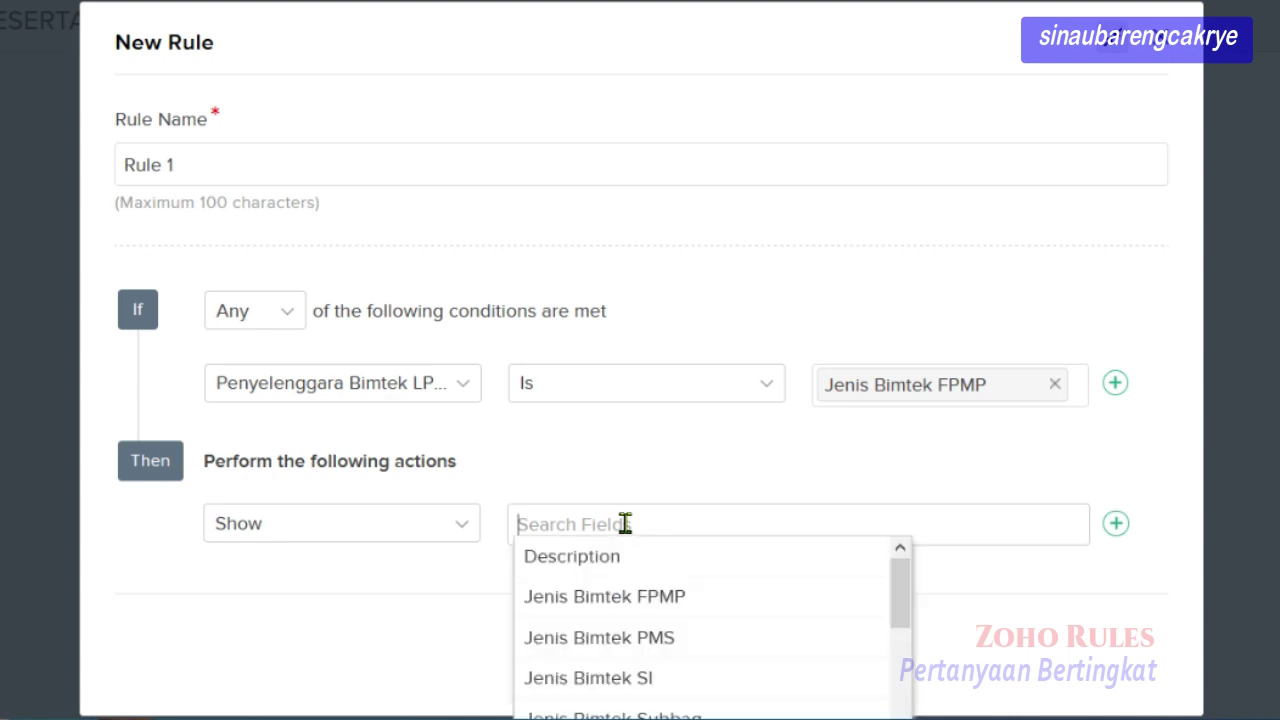
{"action": "left_click", "coordinate": [647, 597]}
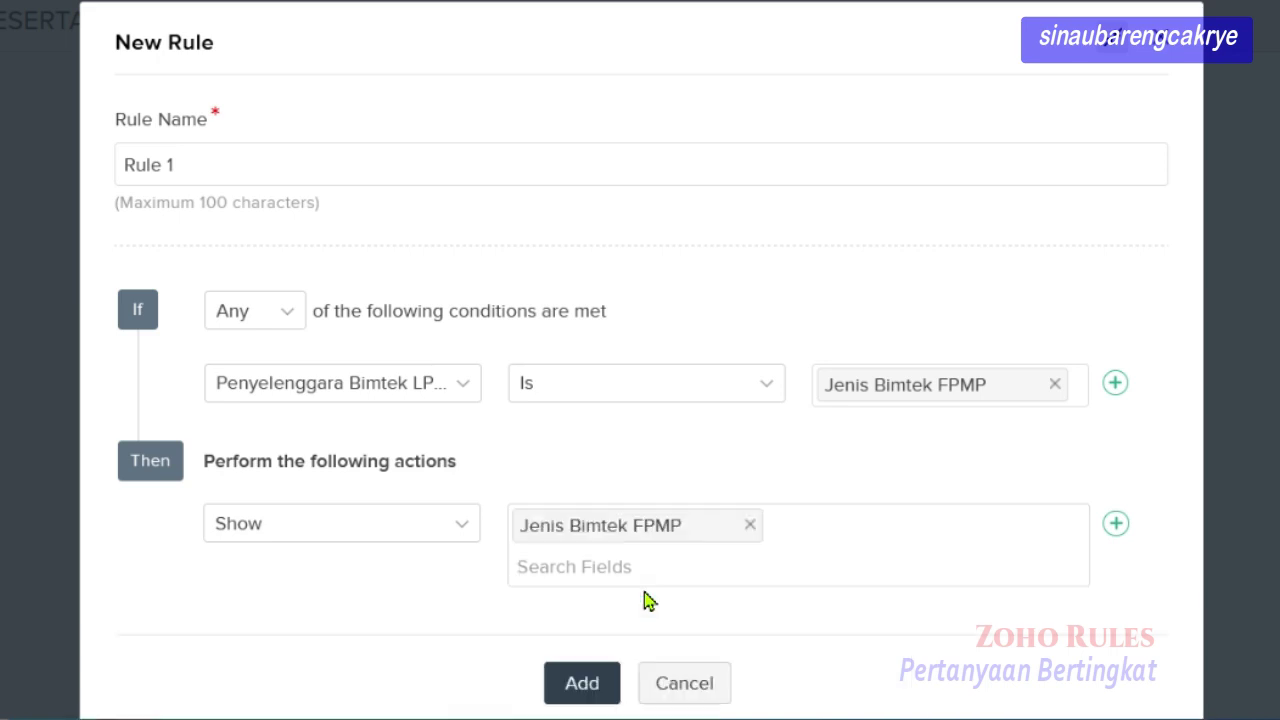
{"action": "scroll", "coordinate": [392, 612], "scroll_direction": "down", "scroll_amount": 1}
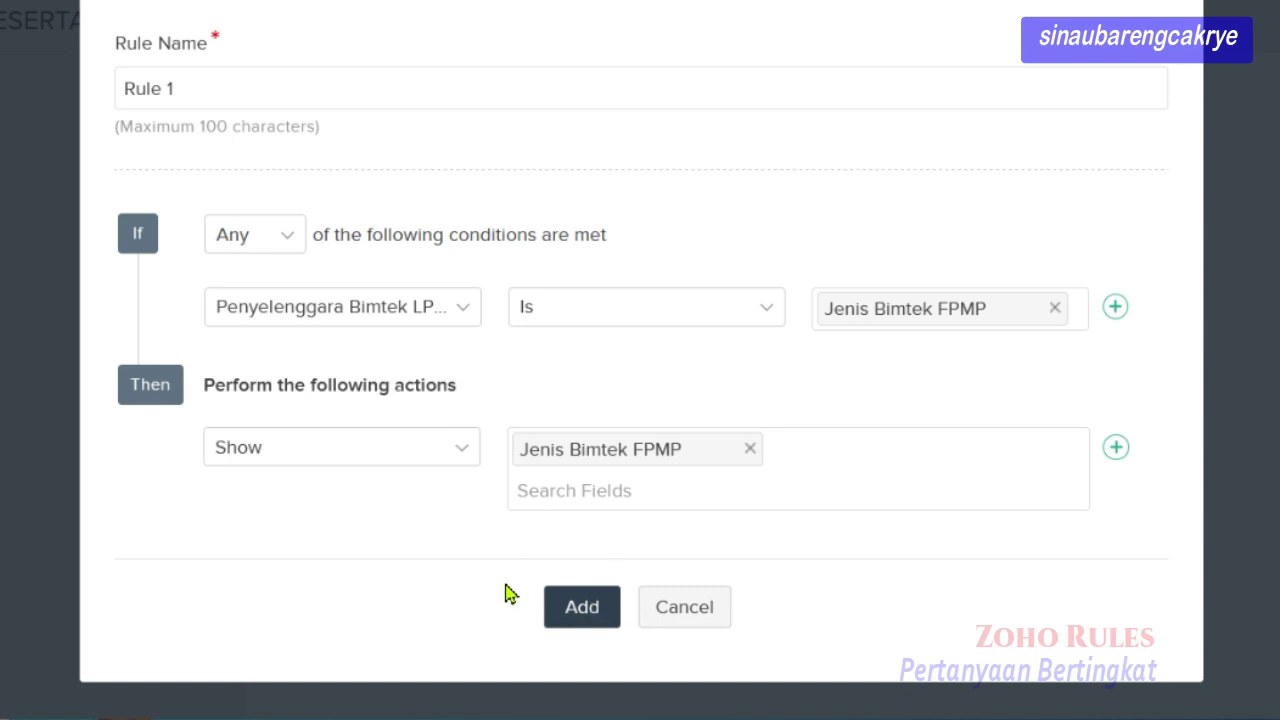
{"action": "left_click", "coordinate": [578, 605]}
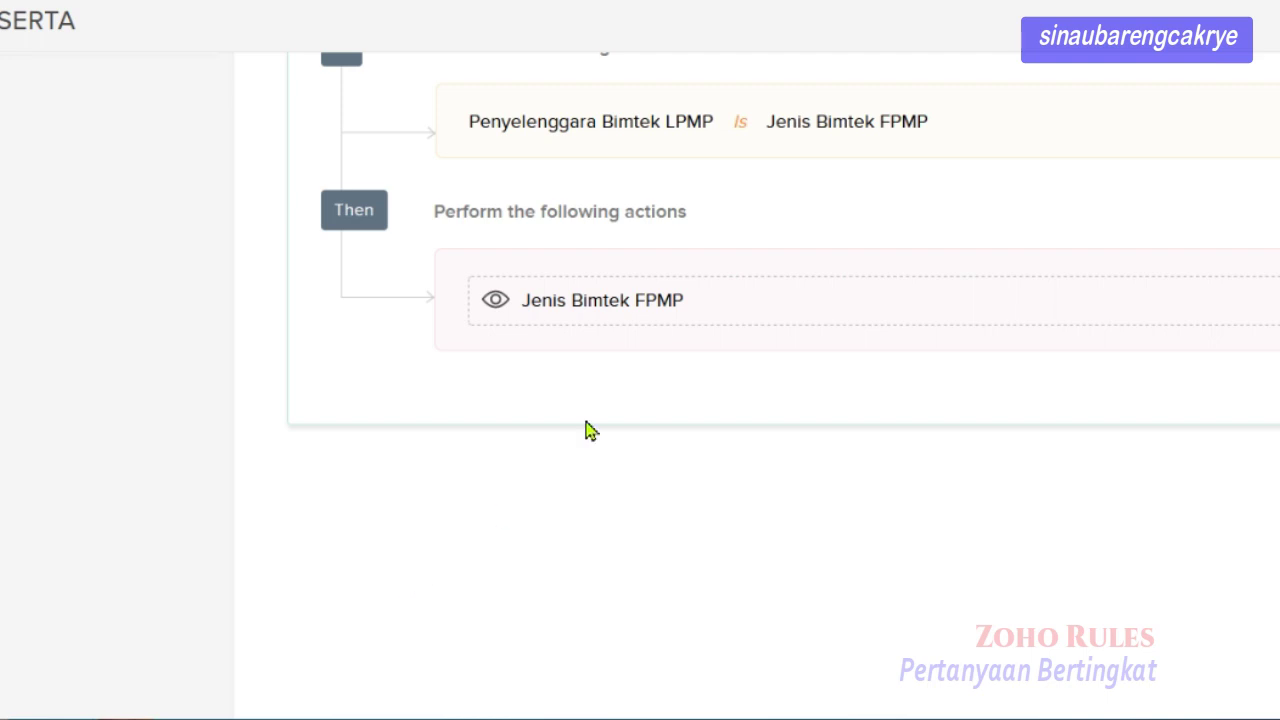
Add a second field rule that shows Jenis Bimtek PMS when Penyelenggara Bimtek LPMP is Jenis Bimtek PMS.
{"action": "scroll", "coordinate": [856, 336], "scroll_direction": "up", "scroll_amount": 3}
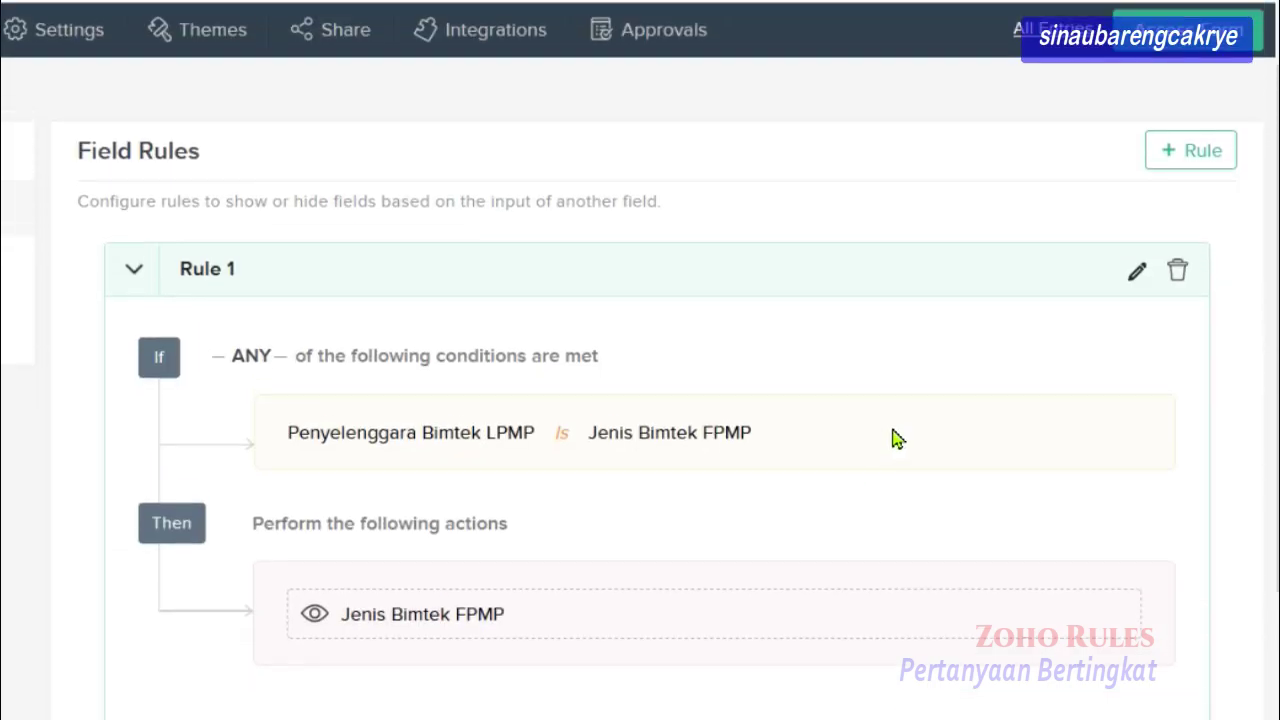
{"action": "left_click", "coordinate": [1185, 155]}
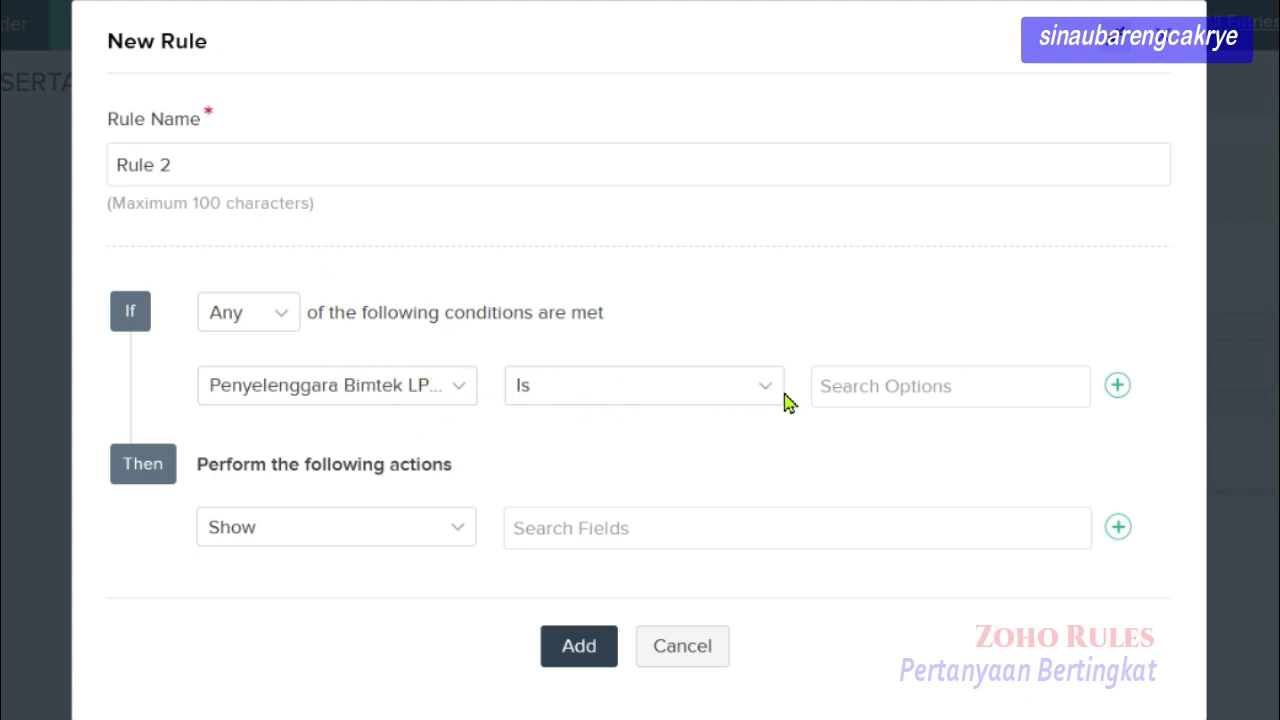
{"action": "left_click", "coordinate": [920, 388]}
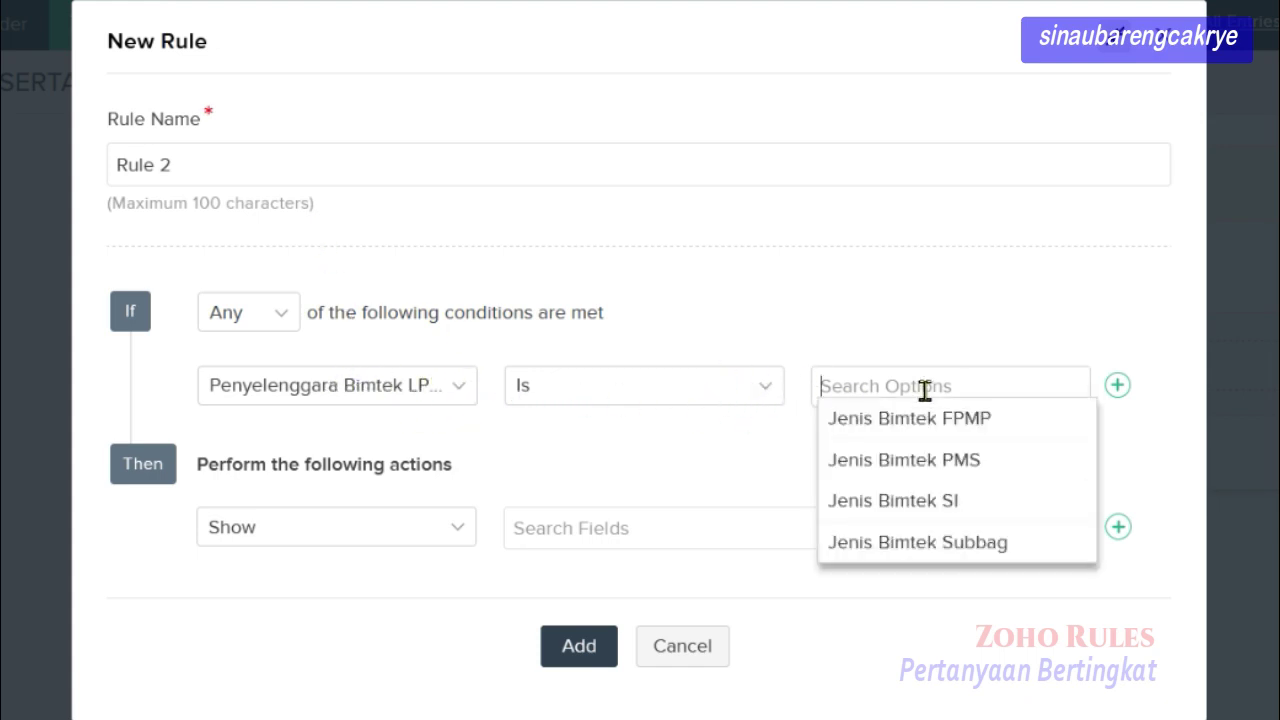
{"action": "left_click", "coordinate": [947, 467]}
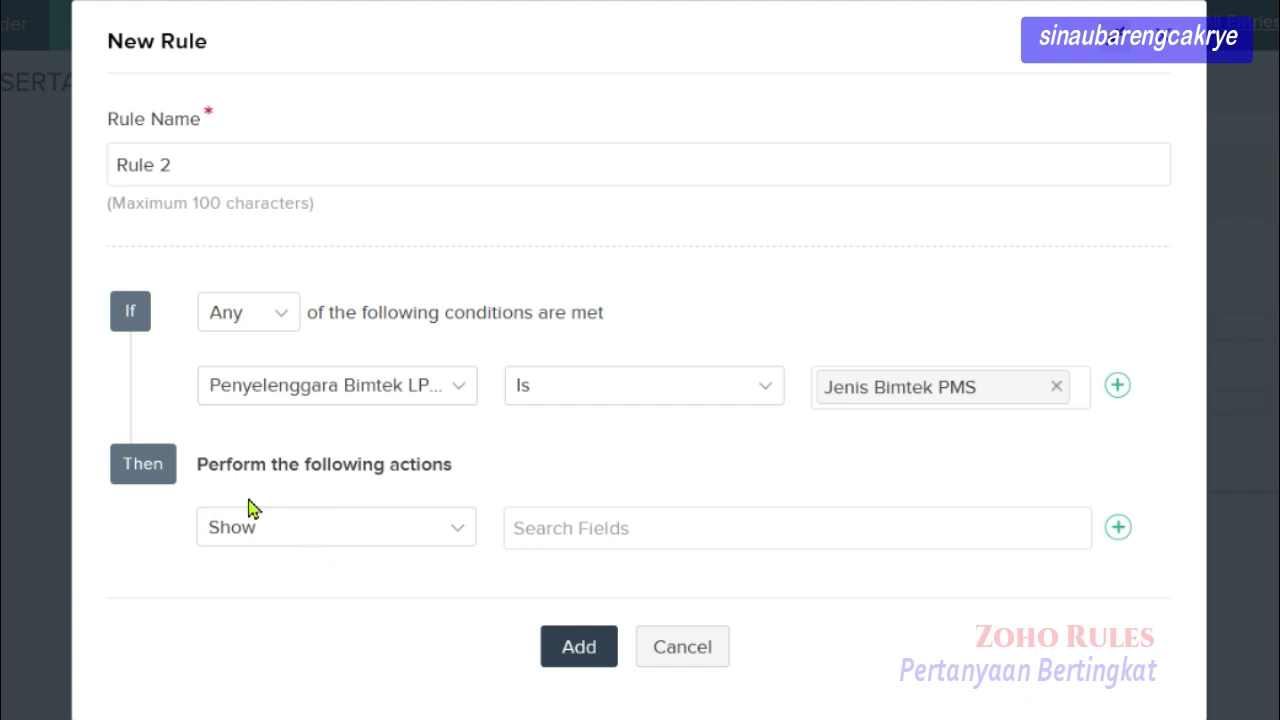
{"action": "left_click", "coordinate": [698, 530]}
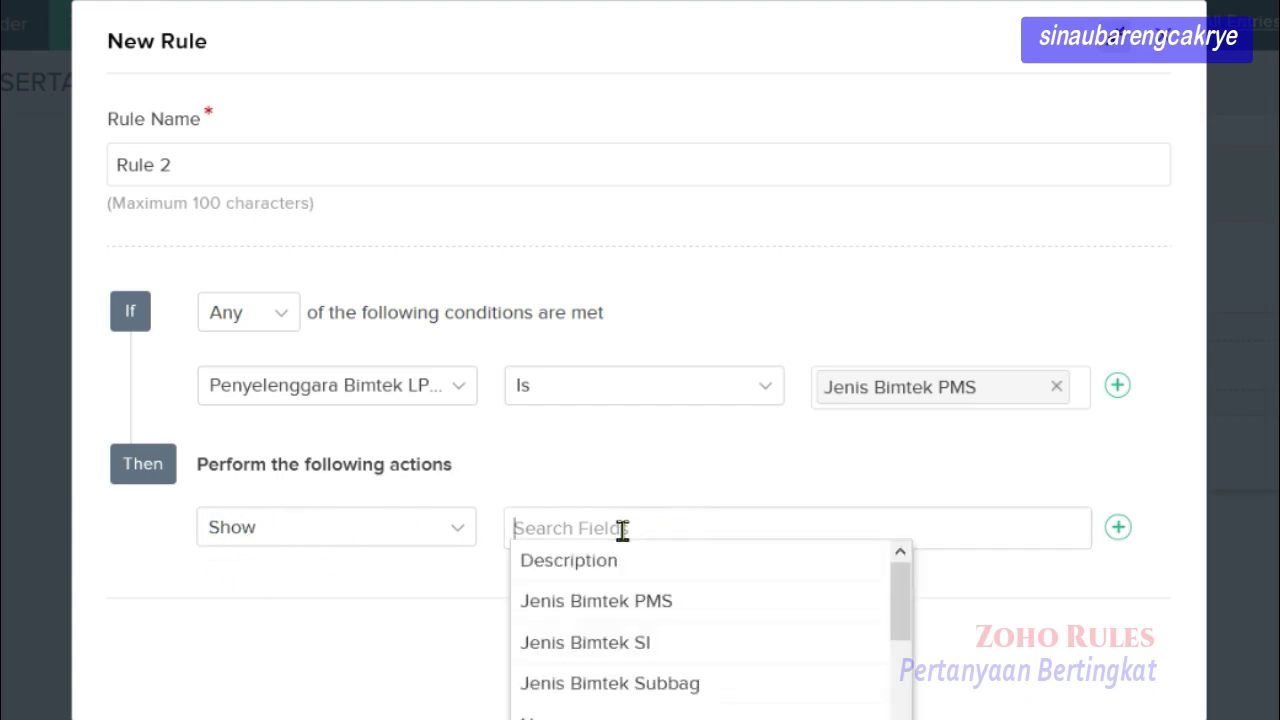
{"action": "left_click", "coordinate": [641, 604]}
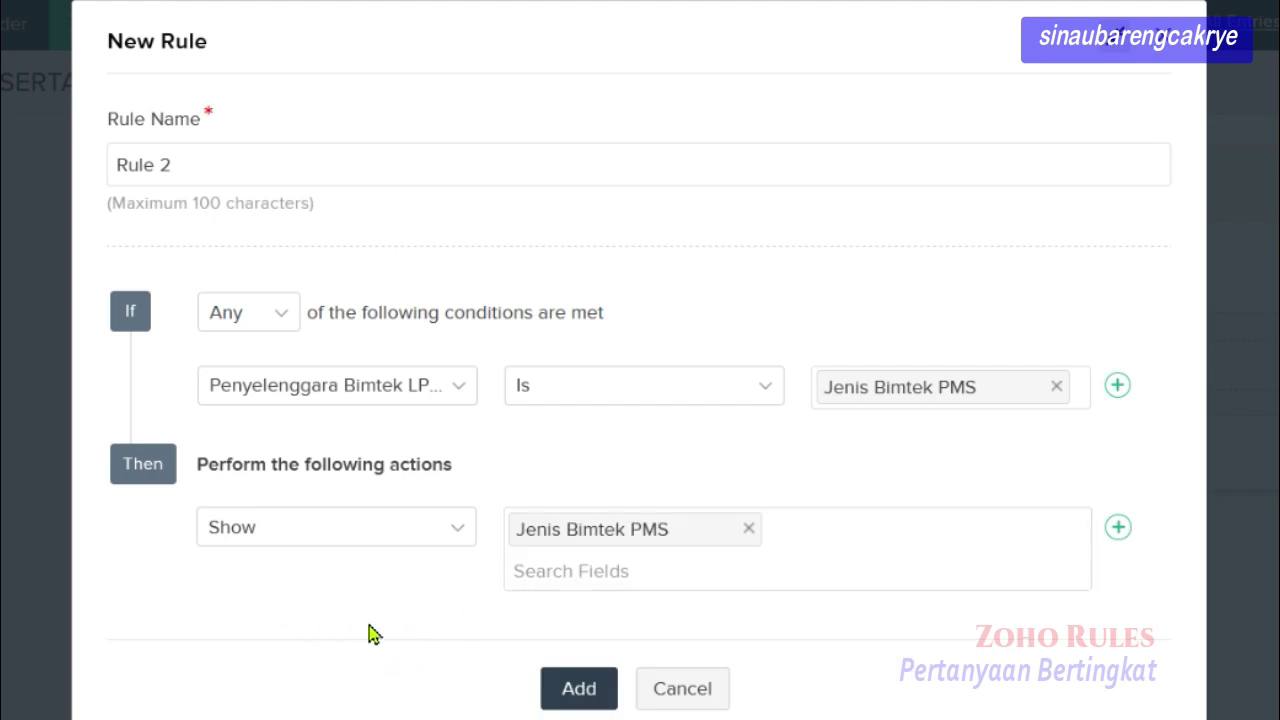
{"action": "left_click", "coordinate": [580, 689]}
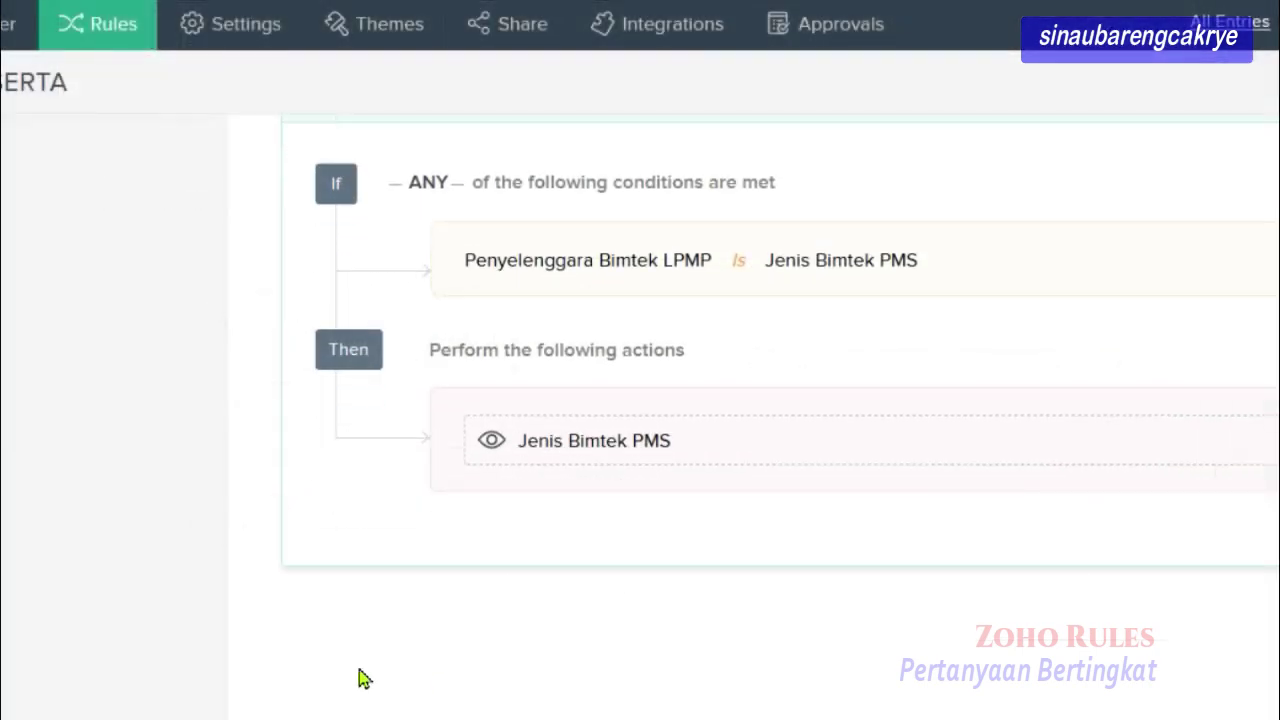
Add a third field rule that shows Jenis Bimtek SI when Penyelenggara Bimtek LPMP is Jenis Bimtek SI.
{"action": "scroll", "coordinate": [609, 497], "scroll_direction": "up", "scroll_amount": 3}
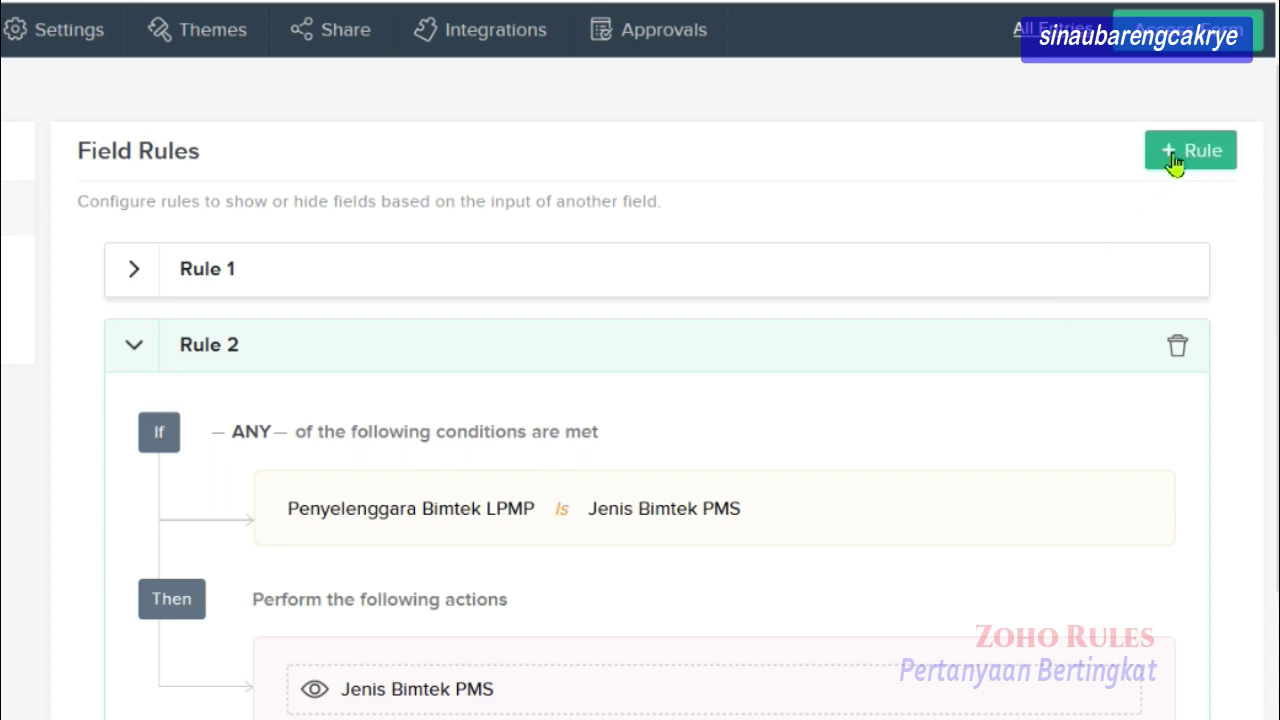
{"action": "left_click", "coordinate": [1175, 160]}
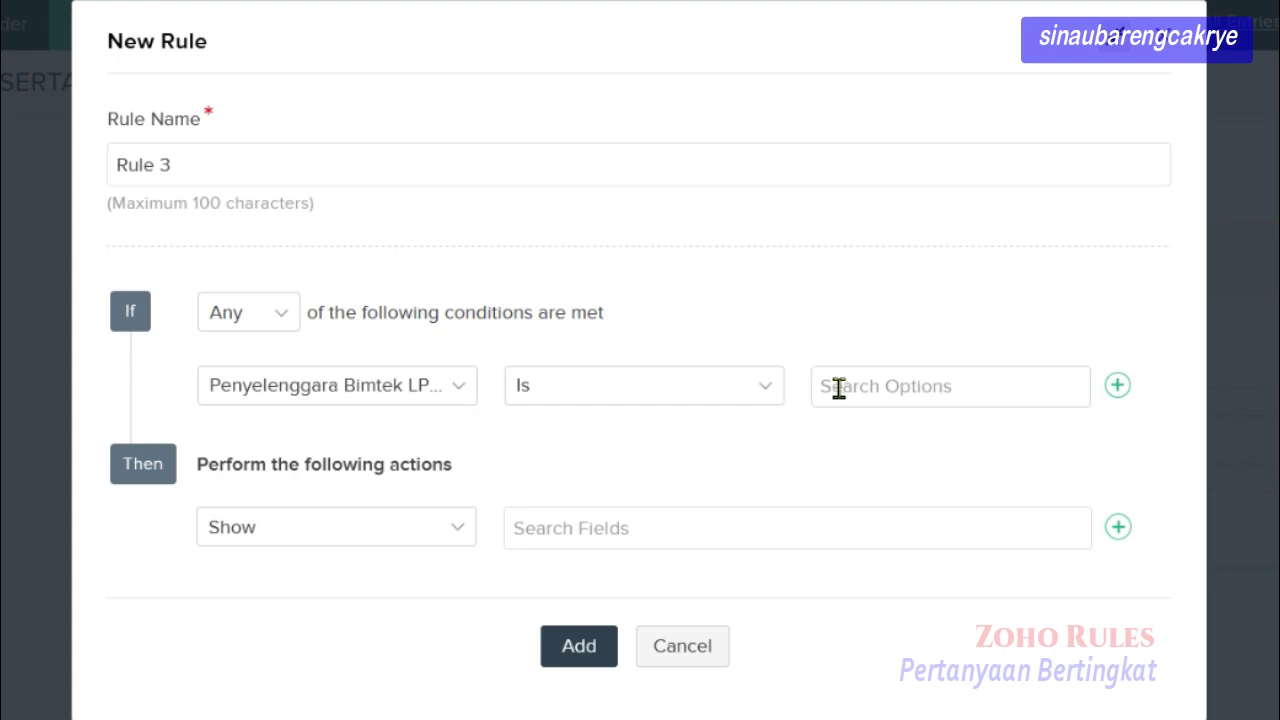
{"action": "left_click", "coordinate": [914, 388]}
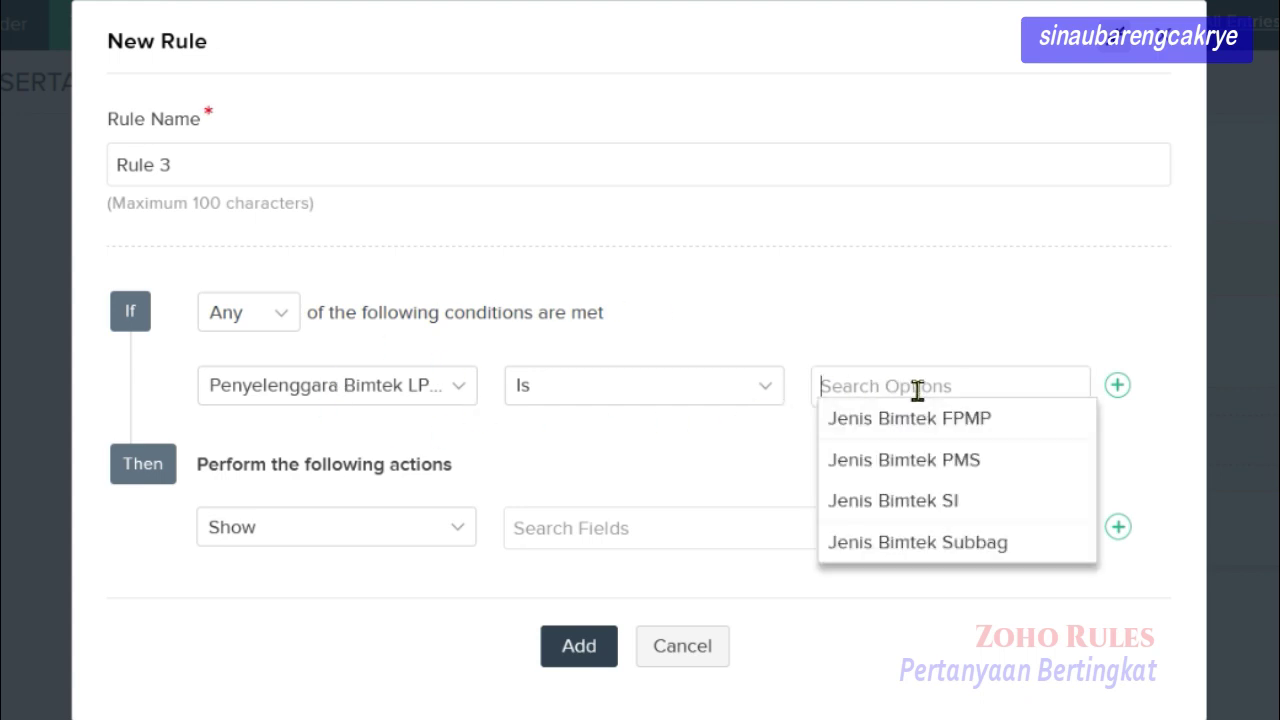
{"action": "left_click", "coordinate": [953, 508]}
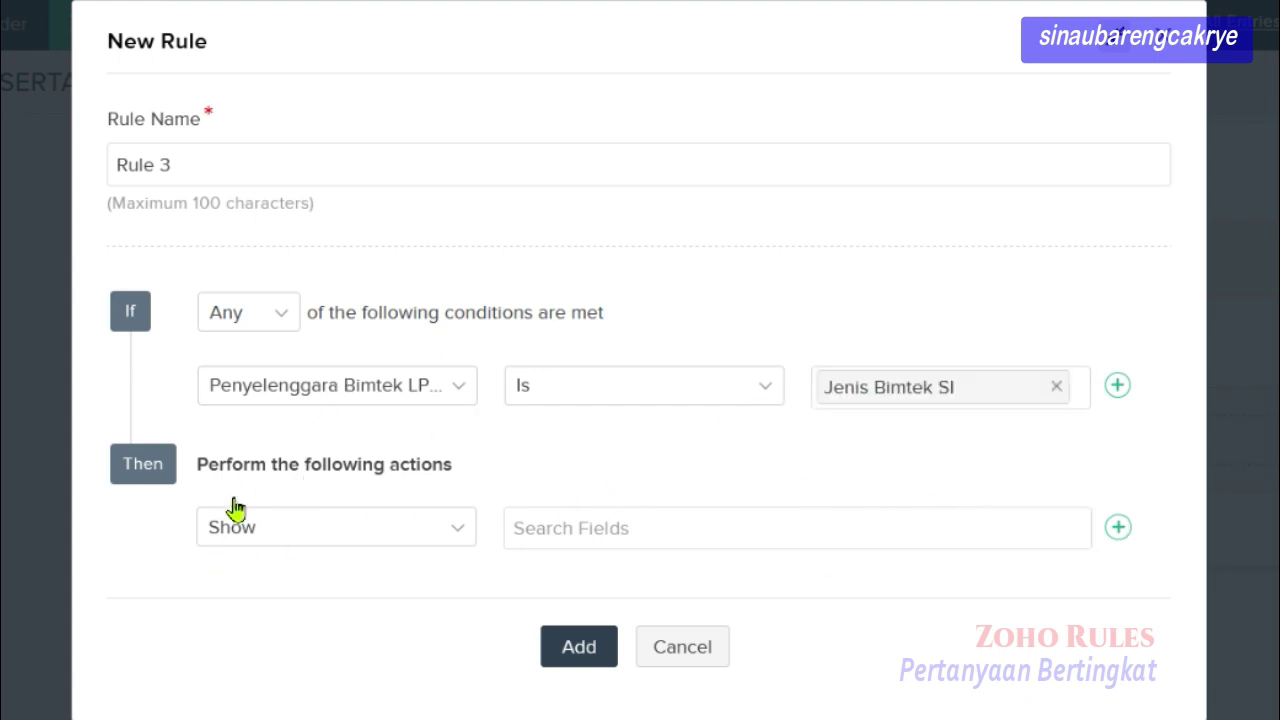
{"action": "left_click", "coordinate": [627, 533]}
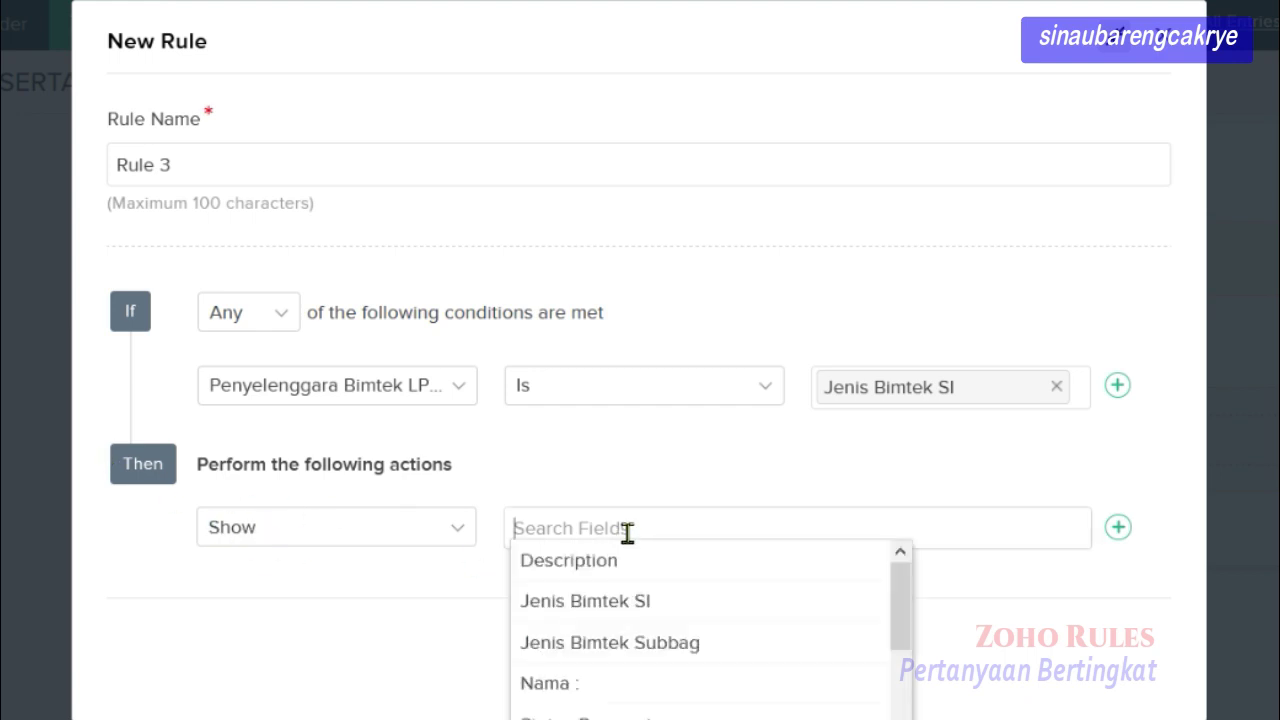
{"action": "left_click", "coordinate": [648, 604]}
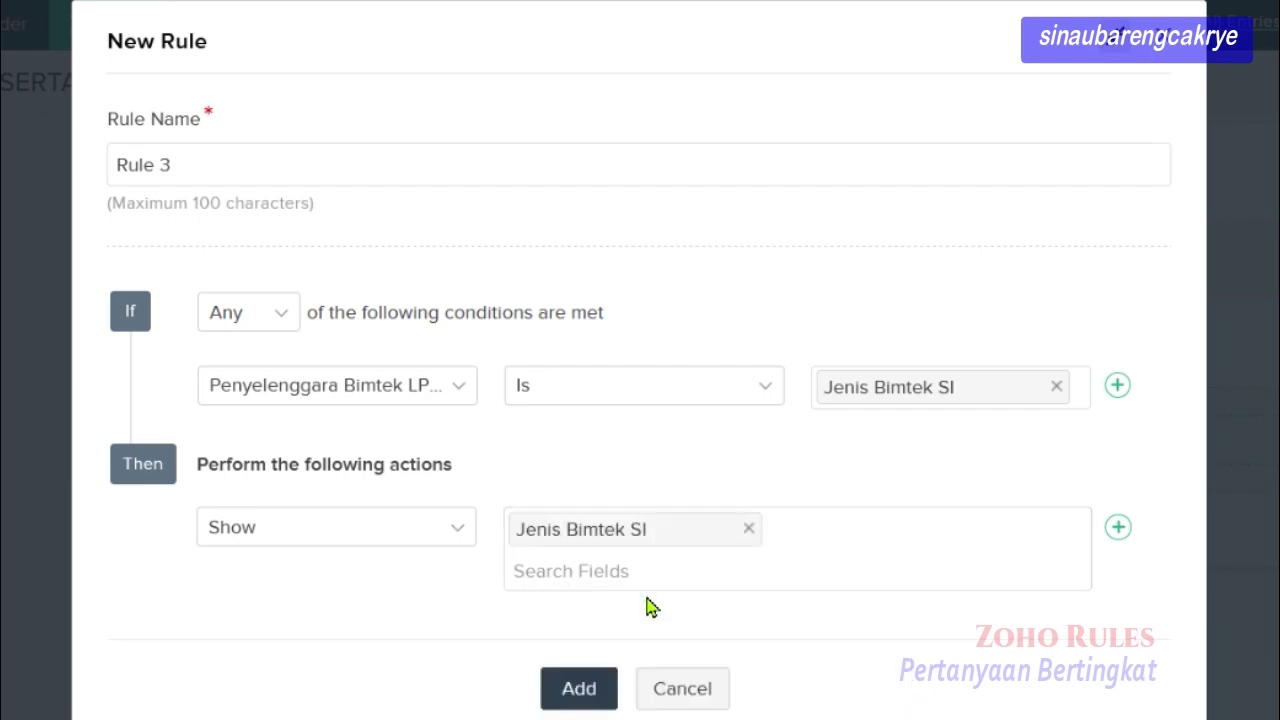
{"action": "left_click", "coordinate": [579, 690]}
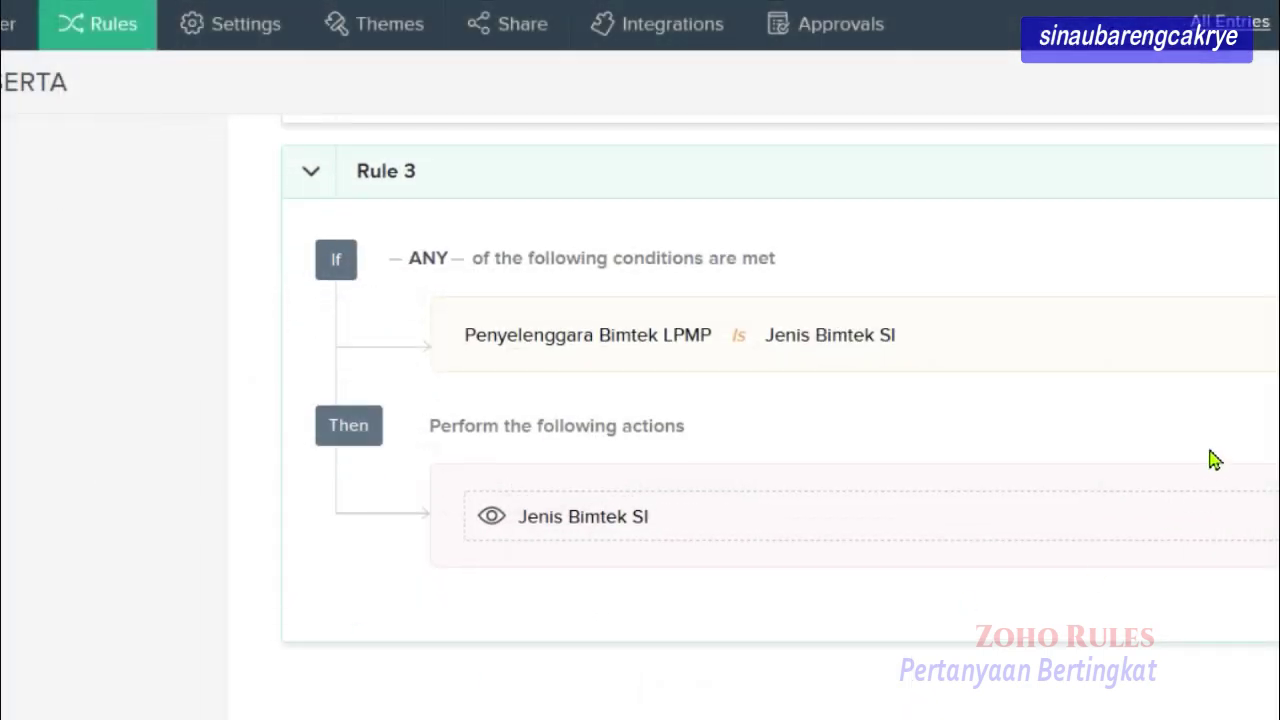
Add a fourth field rule that shows Jenis Bimtek Subbag when Penyelenggara Bimtek LPMP is Jenis Bimtek Subbag.
{"action": "scroll", "coordinate": [1206, 448], "scroll_direction": "up", "scroll_amount": 3}
{"action": "scroll", "coordinate": [1008, 354], "scroll_direction": "right", "scroll_amount": 2}
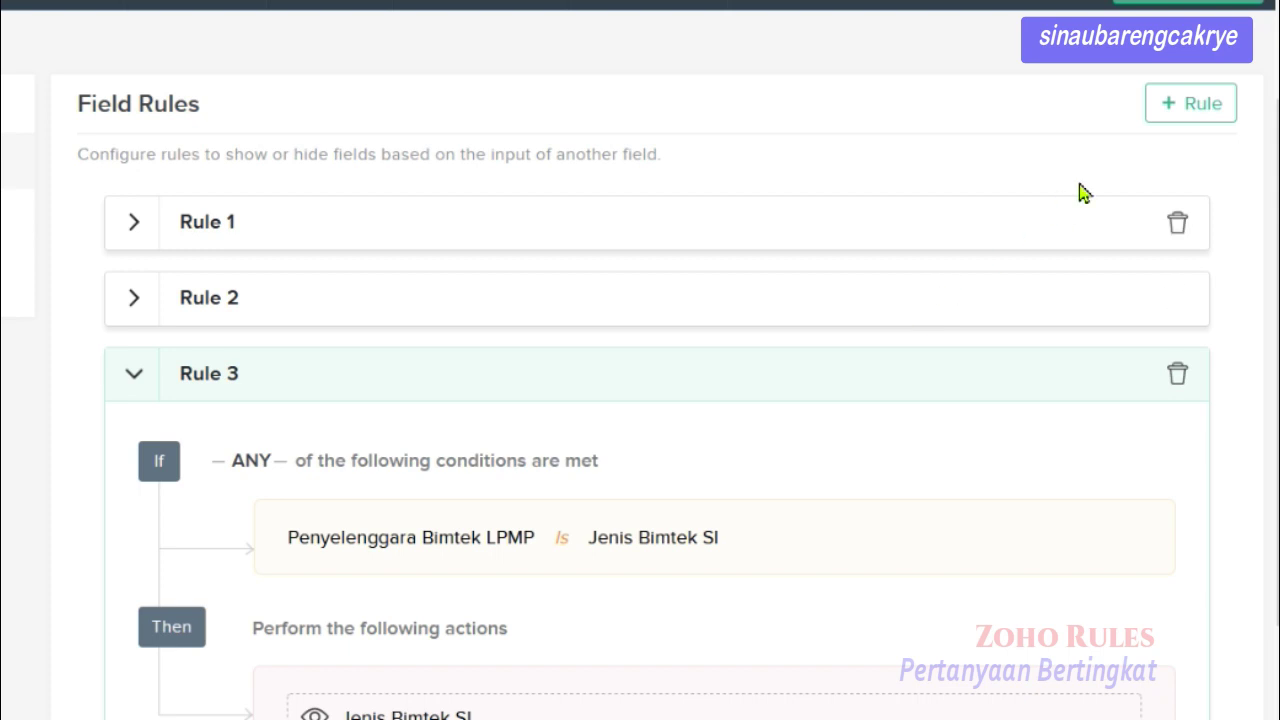
{"action": "left_click", "coordinate": [1180, 105]}
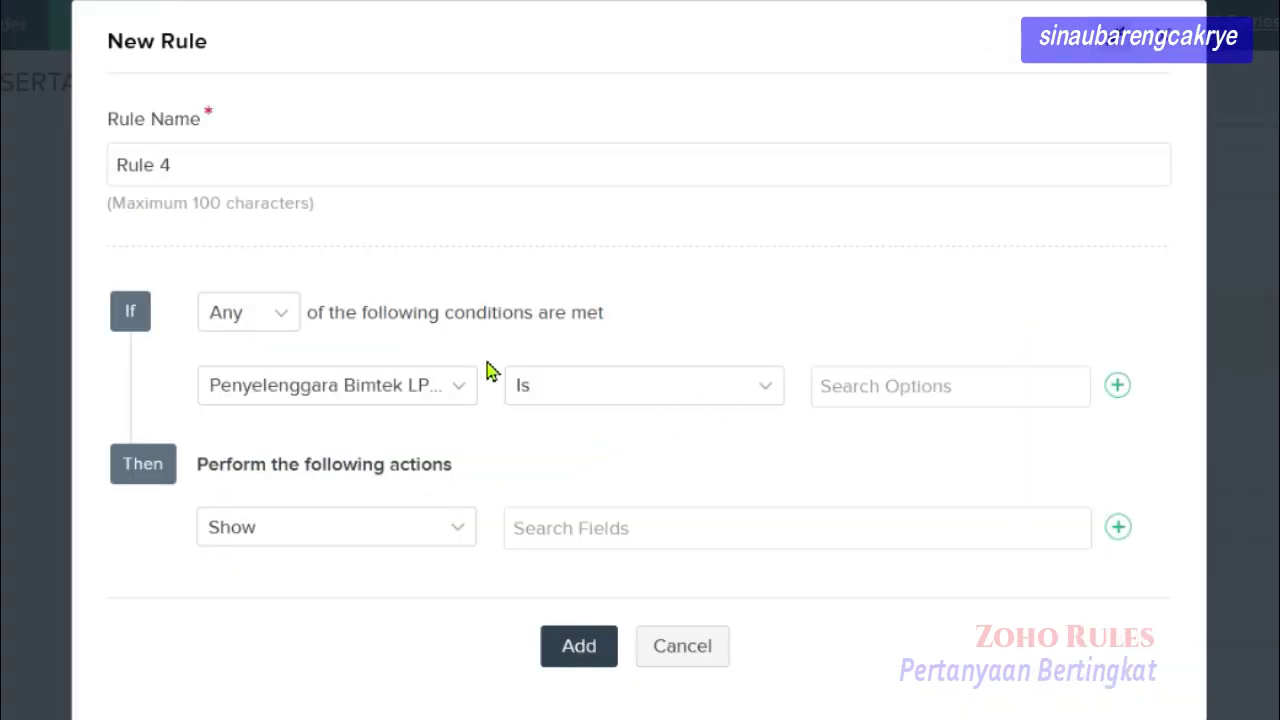
{"action": "left_click", "coordinate": [870, 393]}
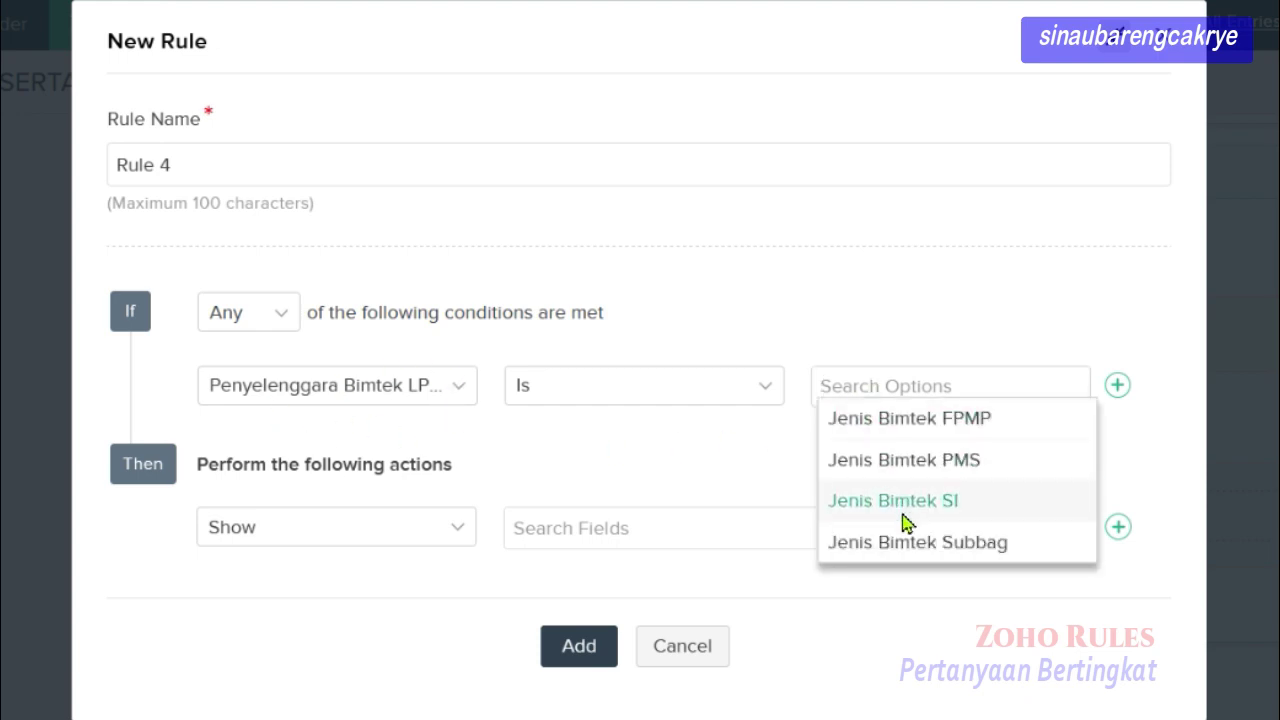
{"action": "left_click", "coordinate": [913, 545]}
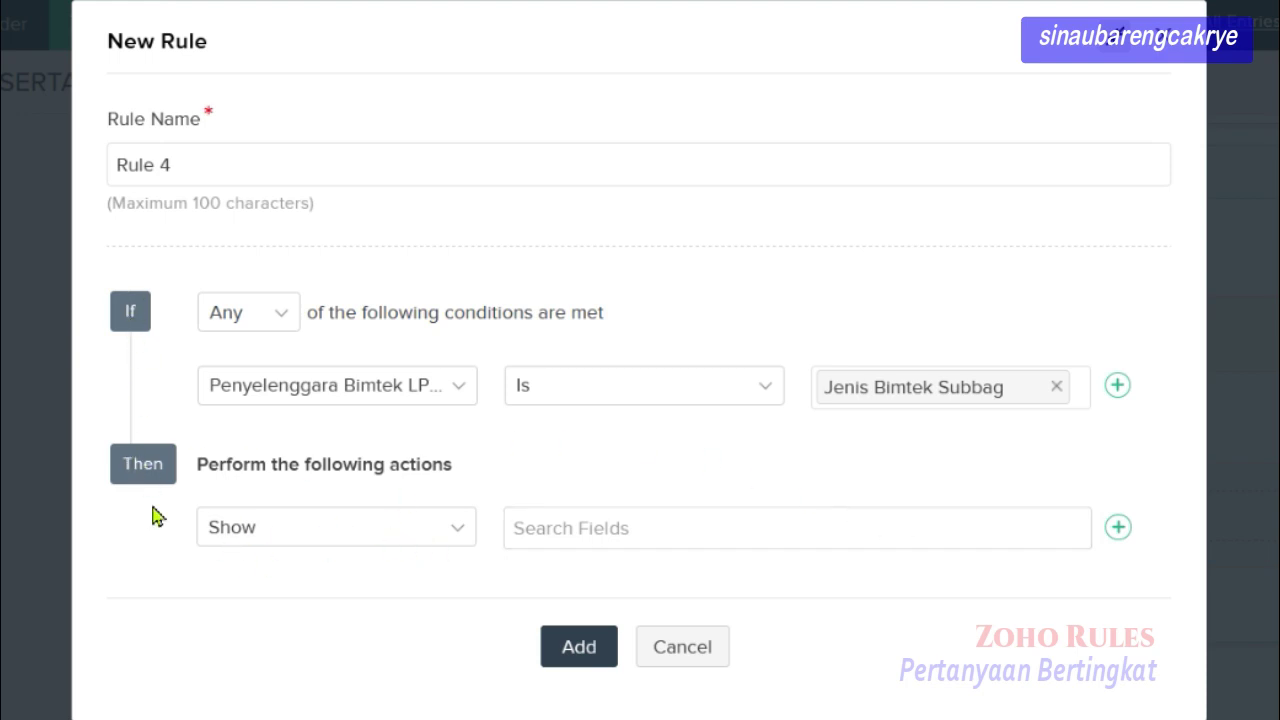
{"action": "left_click", "coordinate": [595, 531]}
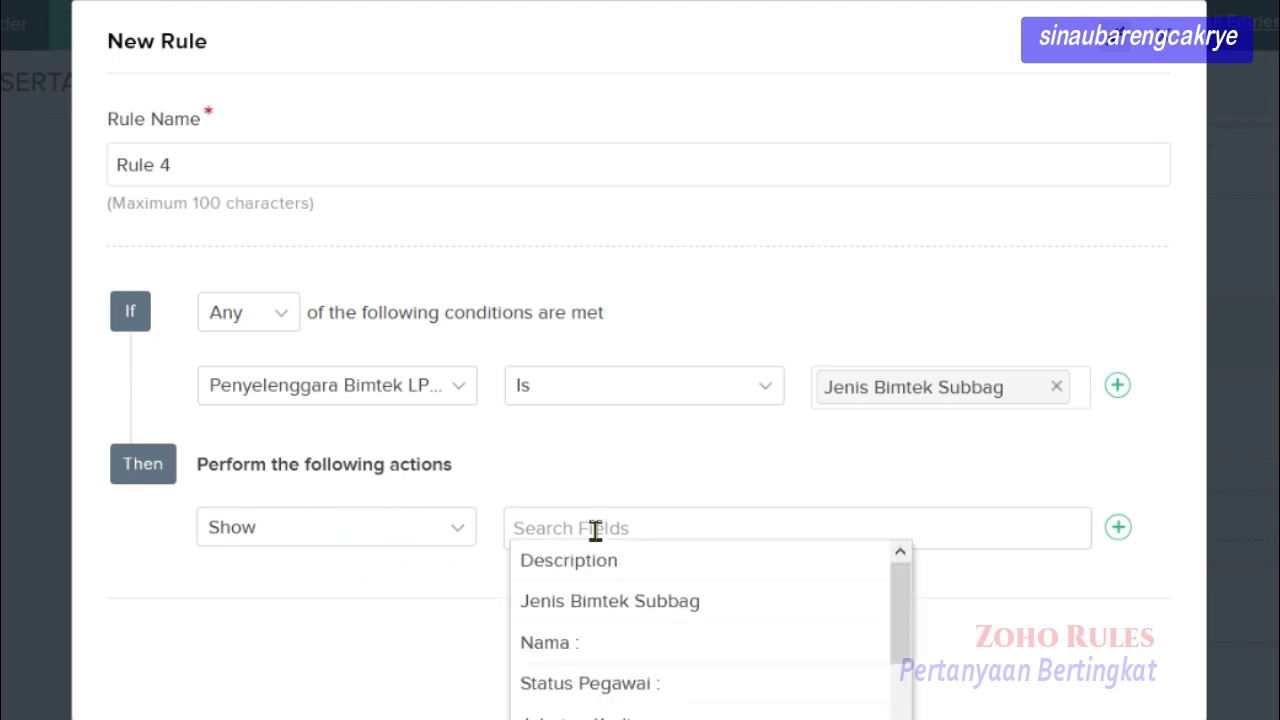
{"action": "left_click", "coordinate": [662, 605]}
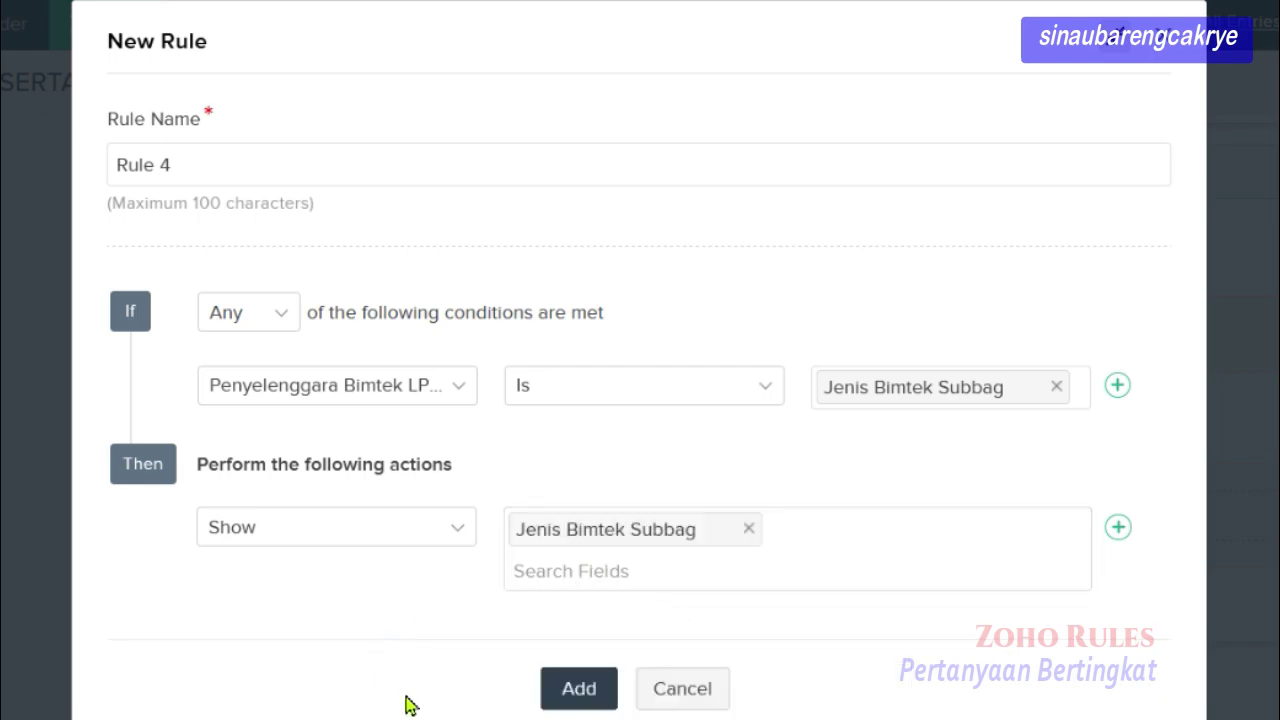
{"action": "left_click", "coordinate": [580, 688]}
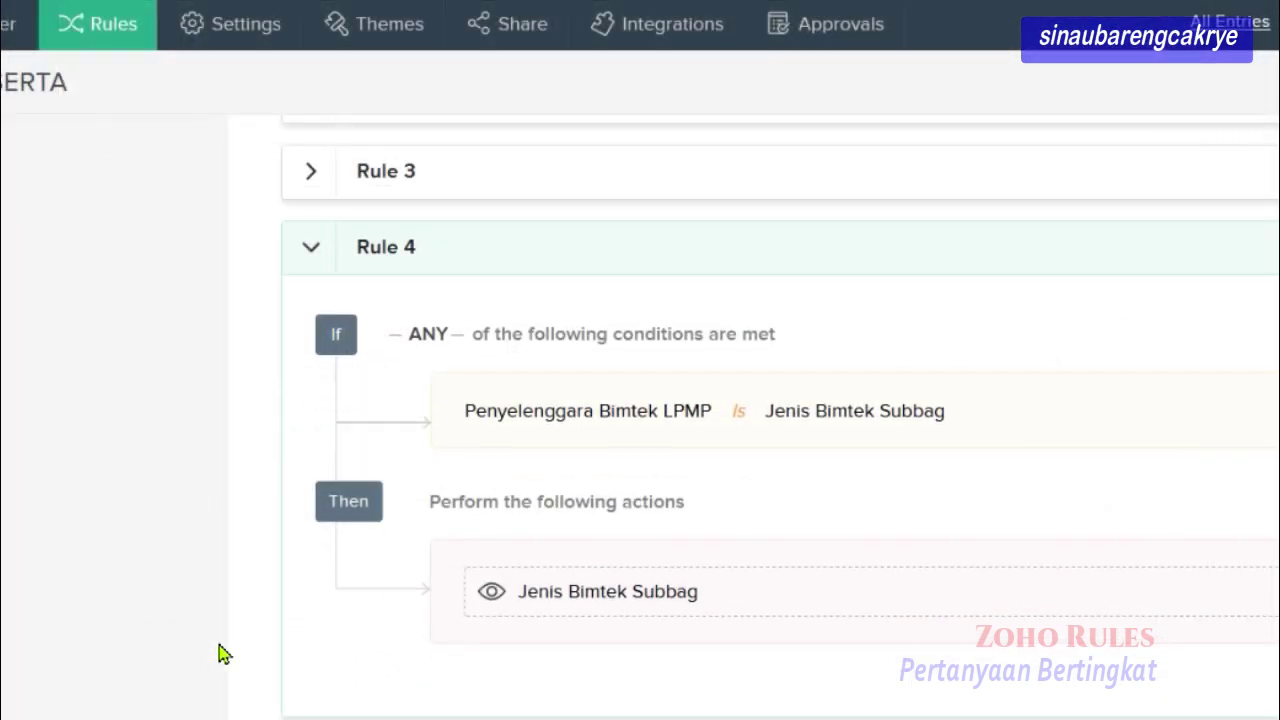
Open the live BIODATA PESERTA form to test the four field rules.
{"action": "scroll", "coordinate": [149, 589], "scroll_direction": "up", "scroll_amount": 4}
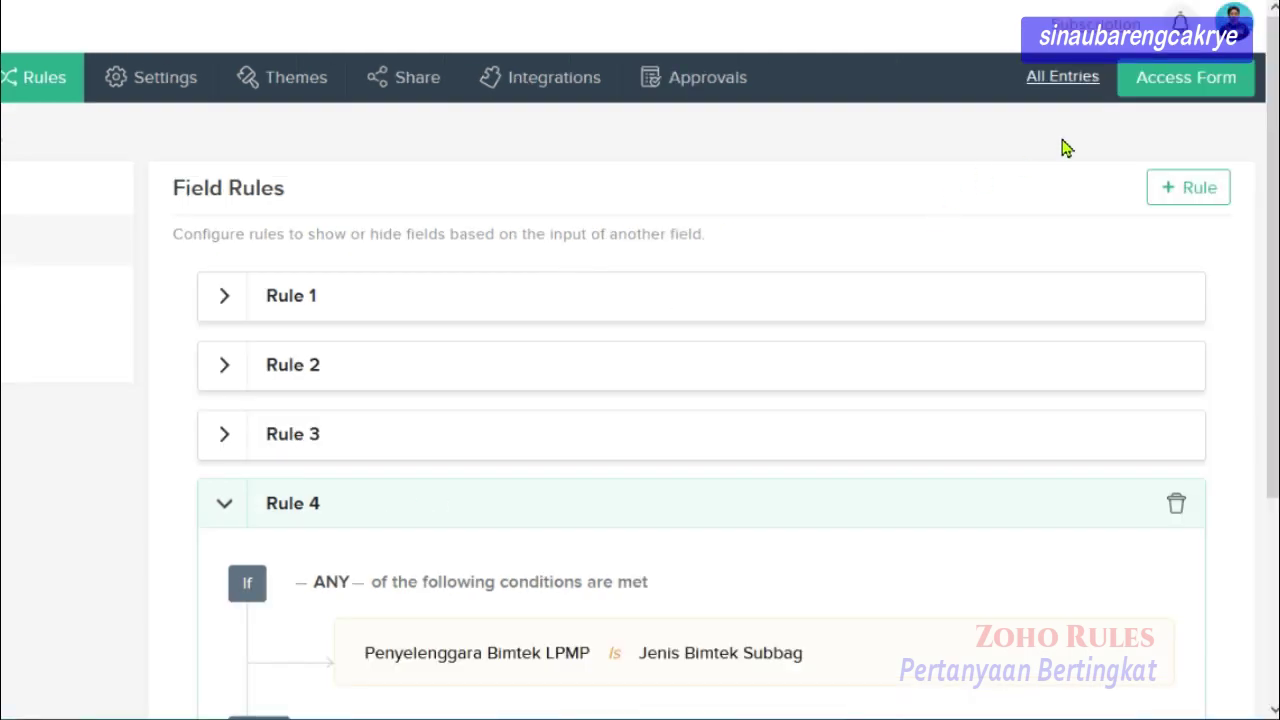
{"action": "left_click", "coordinate": [1175, 85]}
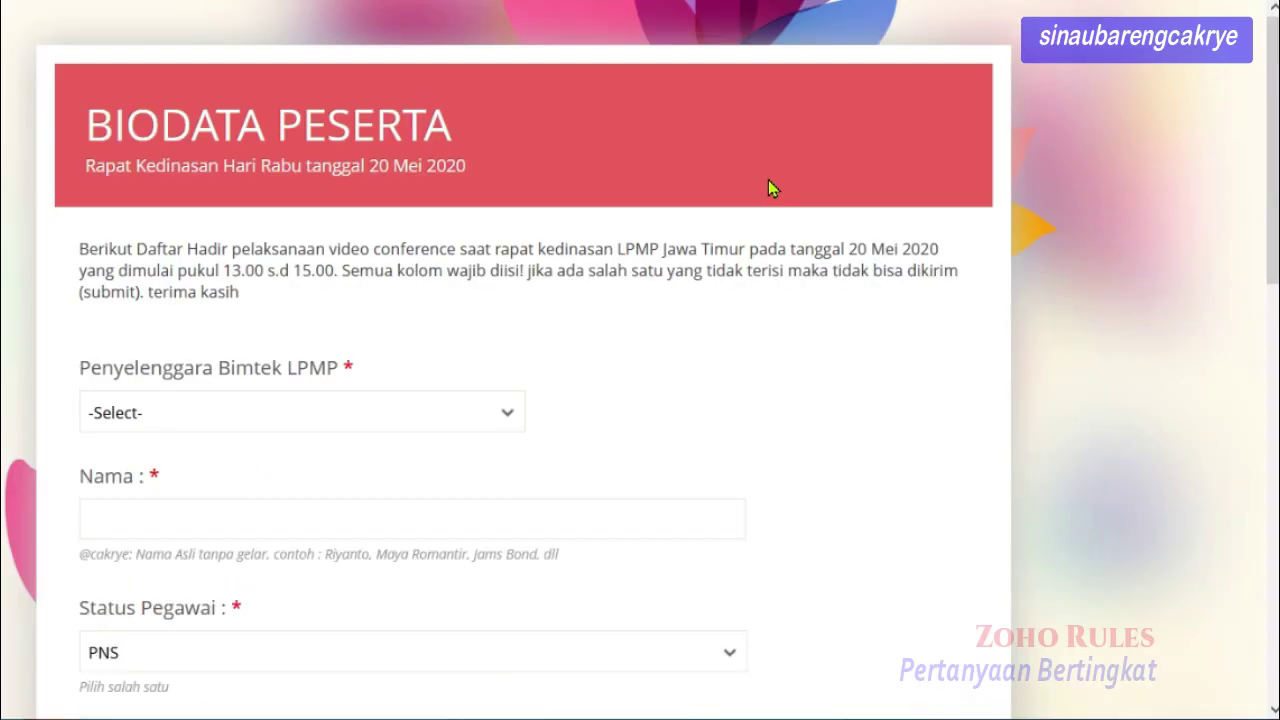
{"action": "scroll", "coordinate": [389, 288], "scroll_direction": "down", "scroll_amount": 3}
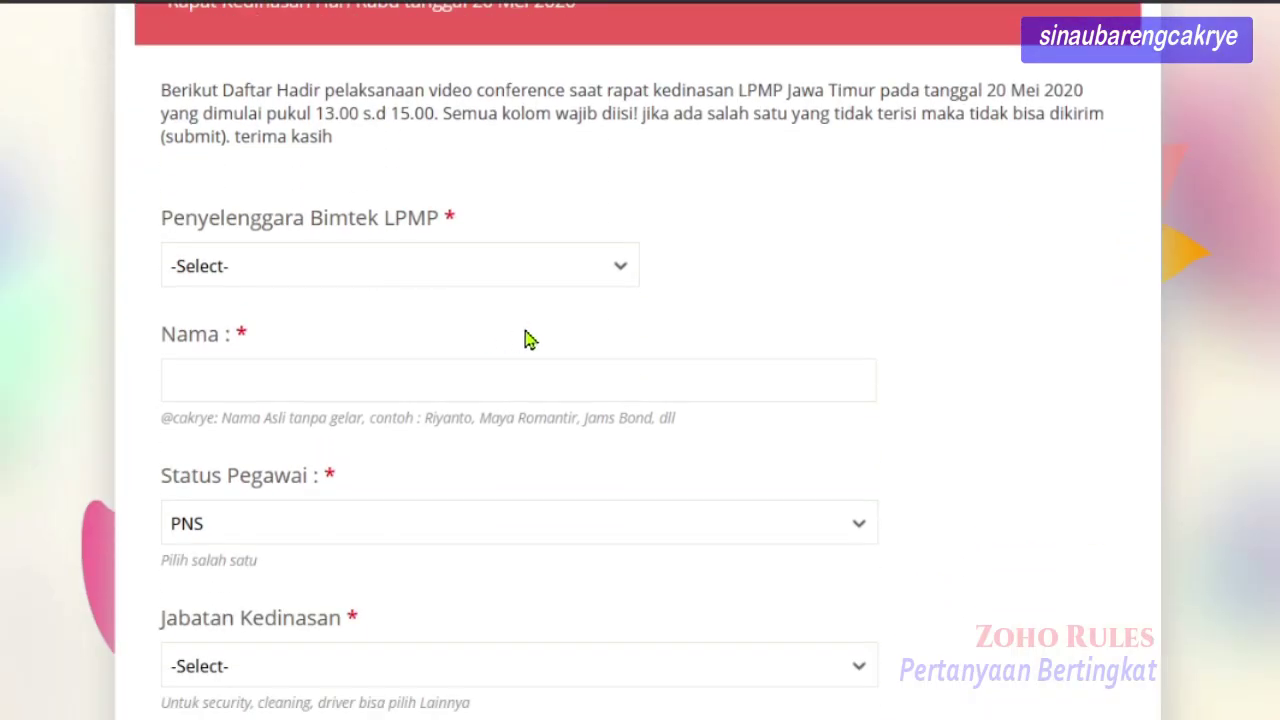
{"action": "scroll", "coordinate": [634, 410], "scroll_direction": "up", "scroll_amount": 2}
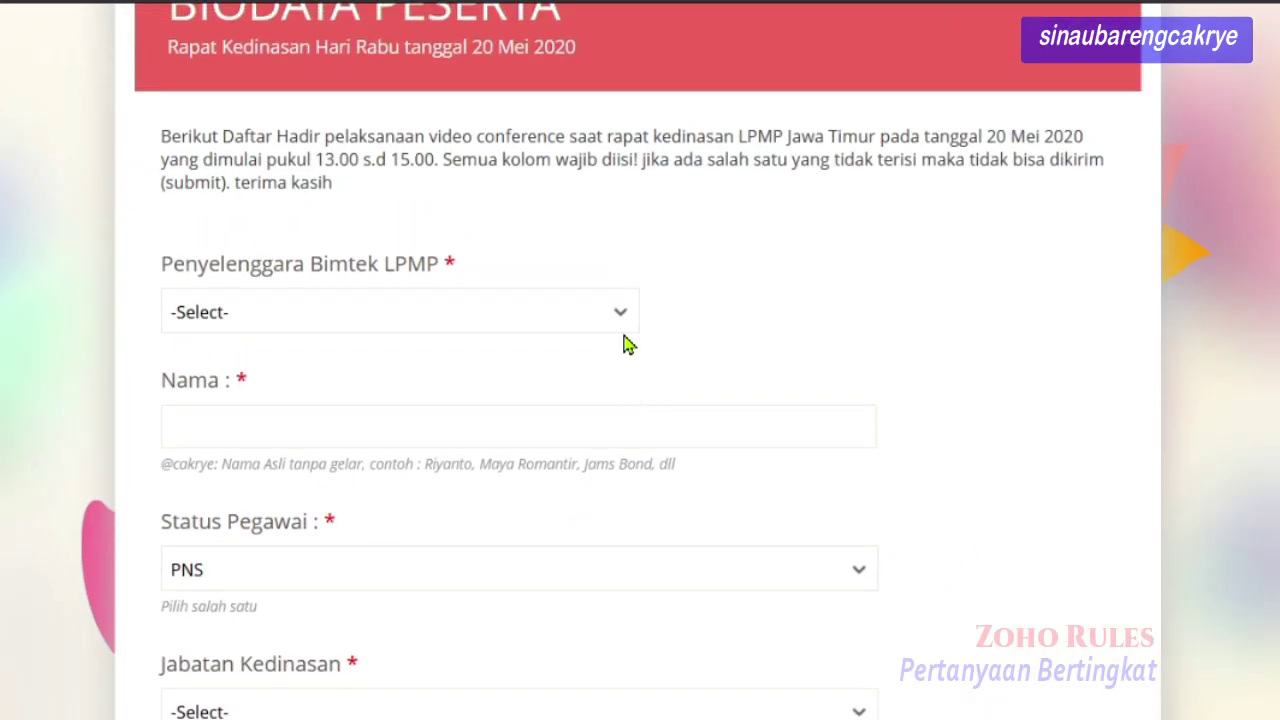
Test the first rule by setting Penyelenggara Bimtek LPMP to Jenis Bimtek FPMP and examining the options of the Jenis Bimtek FPMP dropdown.
{"action": "left_click", "coordinate": [622, 316]}
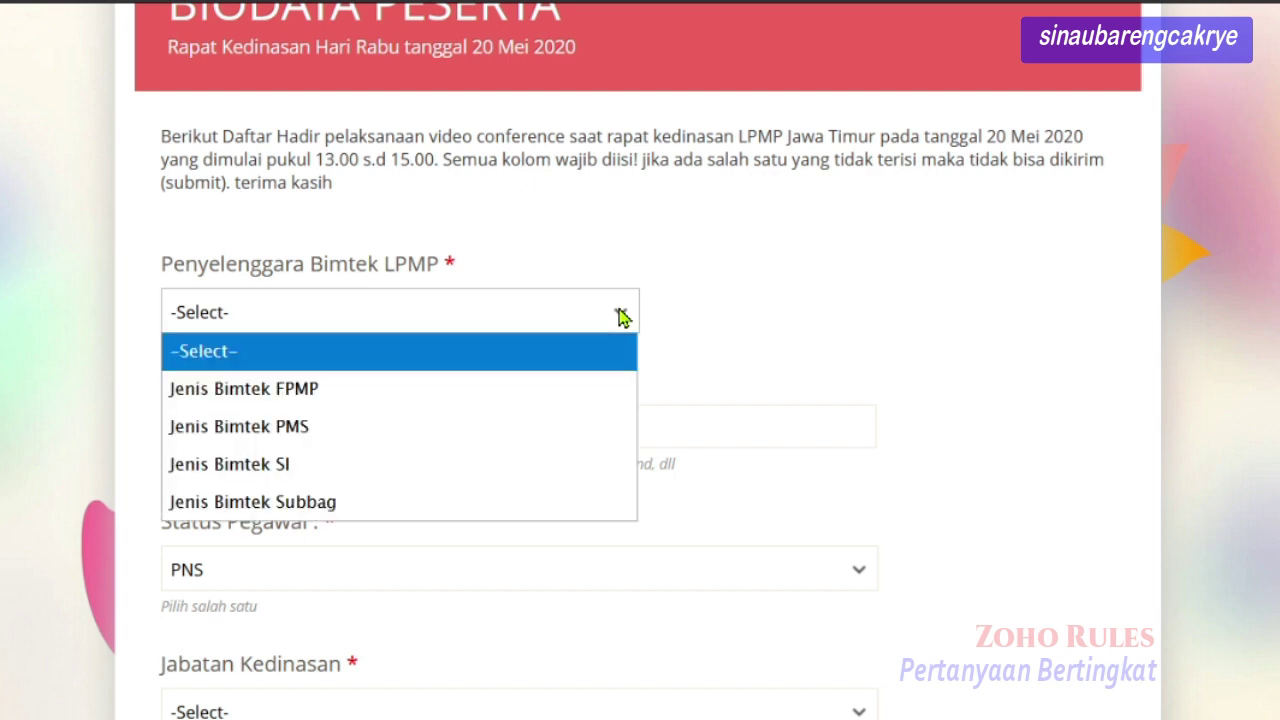
{"action": "left_click", "coordinate": [327, 391]}
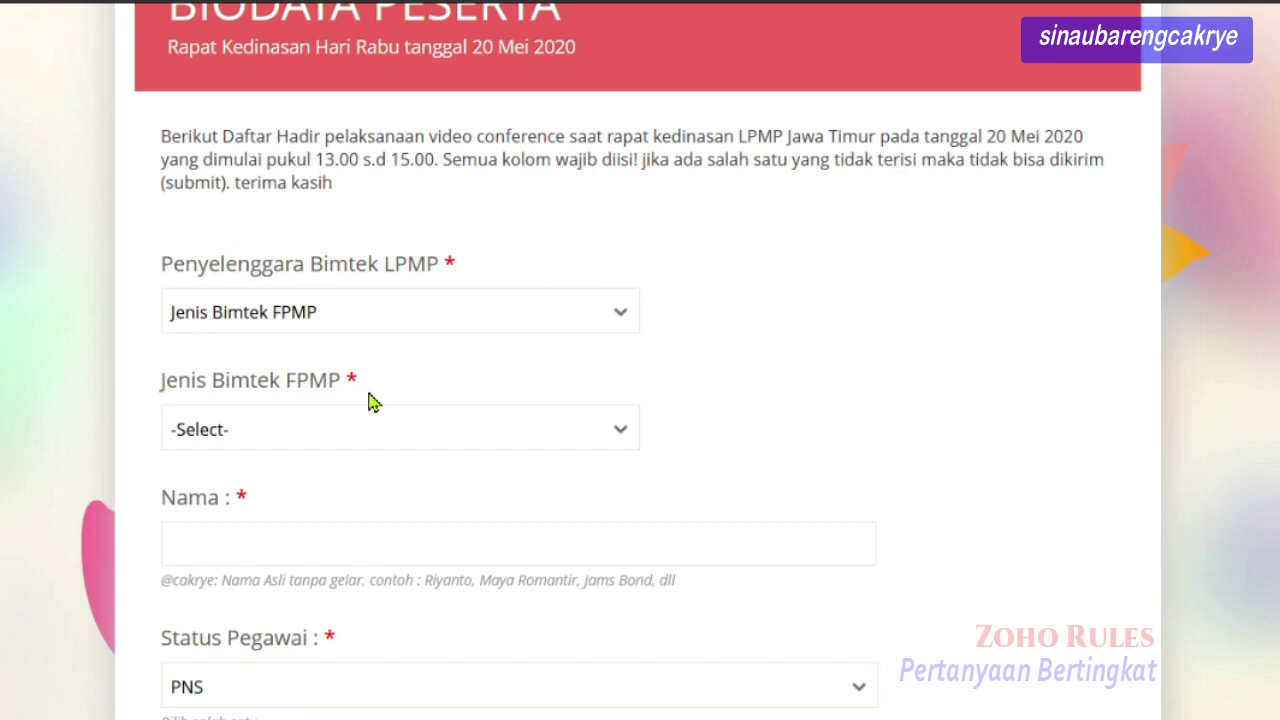
{"action": "left_click", "coordinate": [618, 433]}
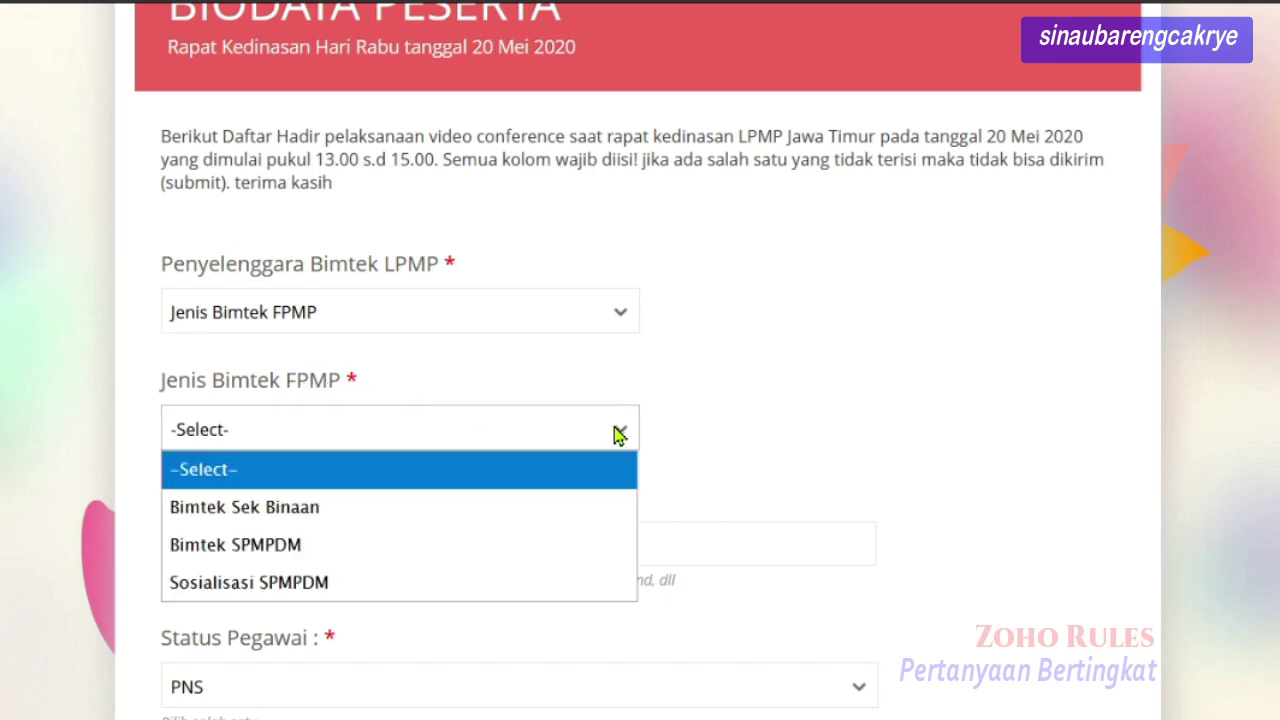
{"action": "left_click", "coordinate": [618, 433]}
Look over the remaining fields of the live form with Jenis Bimtek FPMP chosen as organizer.
{"action": "scroll", "coordinate": [372, 690], "scroll_direction": "down", "scroll_amount": 2}
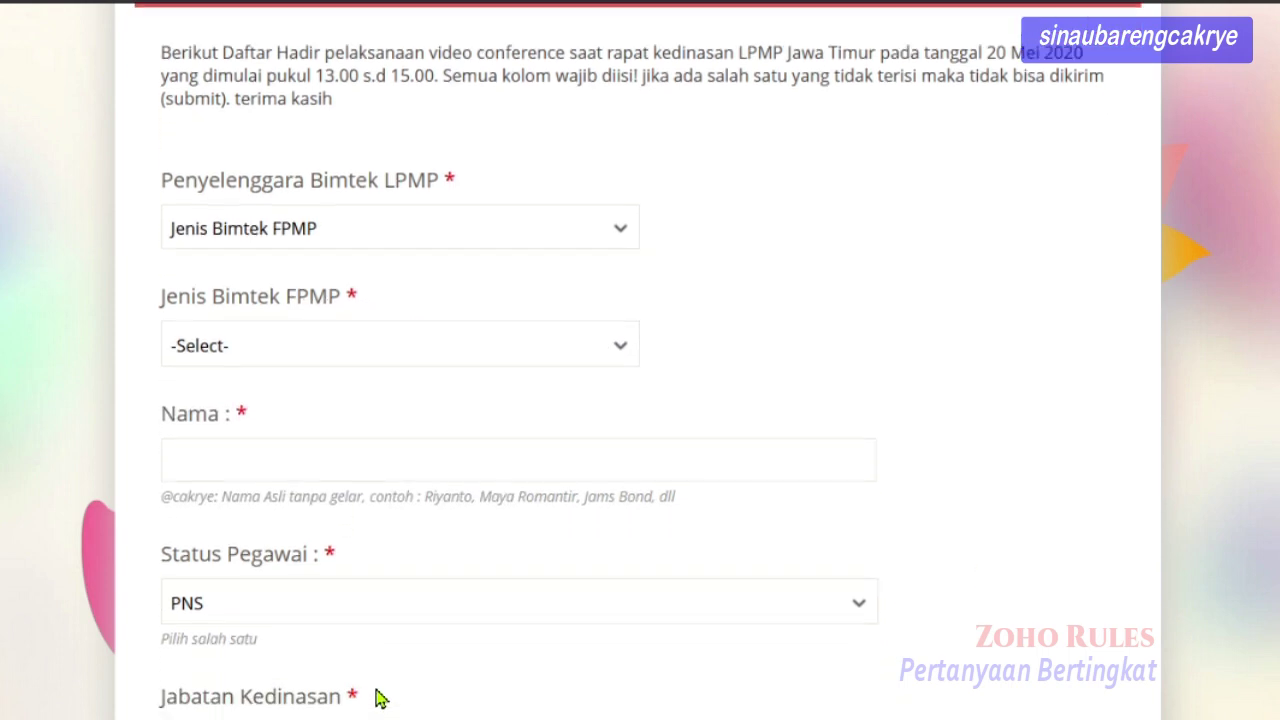
{"action": "scroll", "coordinate": [376, 688], "scroll_direction": "down", "scroll_amount": 2}
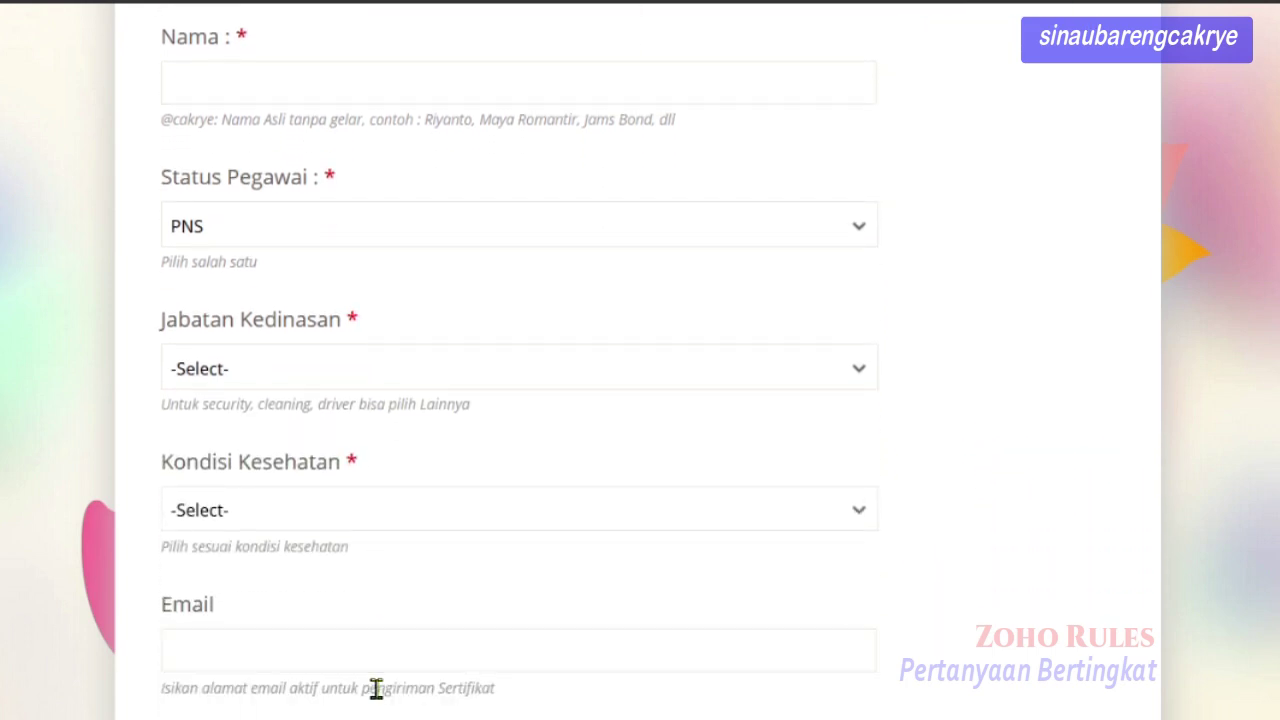
{"action": "scroll", "coordinate": [376, 688], "scroll_direction": "down", "scroll_amount": 2}
{"action": "scroll", "coordinate": [376, 688], "scroll_direction": "up", "scroll_amount": 8}
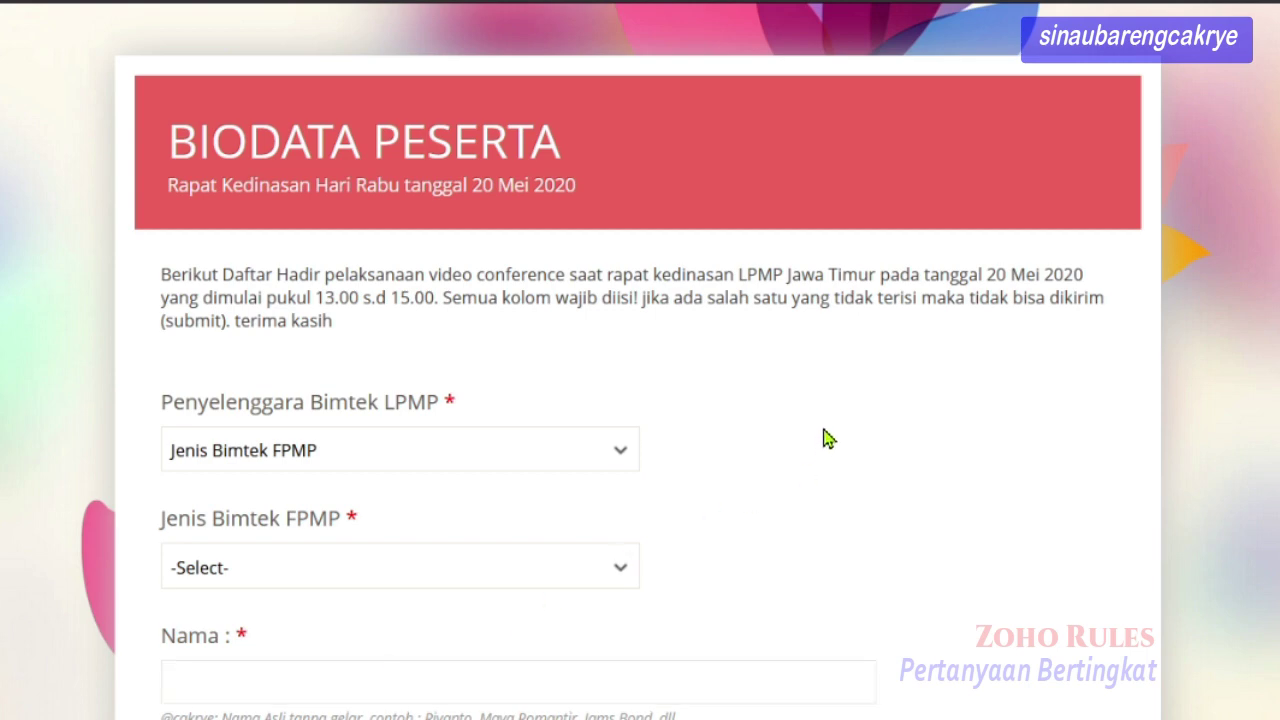
{"action": "scroll", "coordinate": [828, 438], "scroll_direction": "down", "scroll_amount": 2}
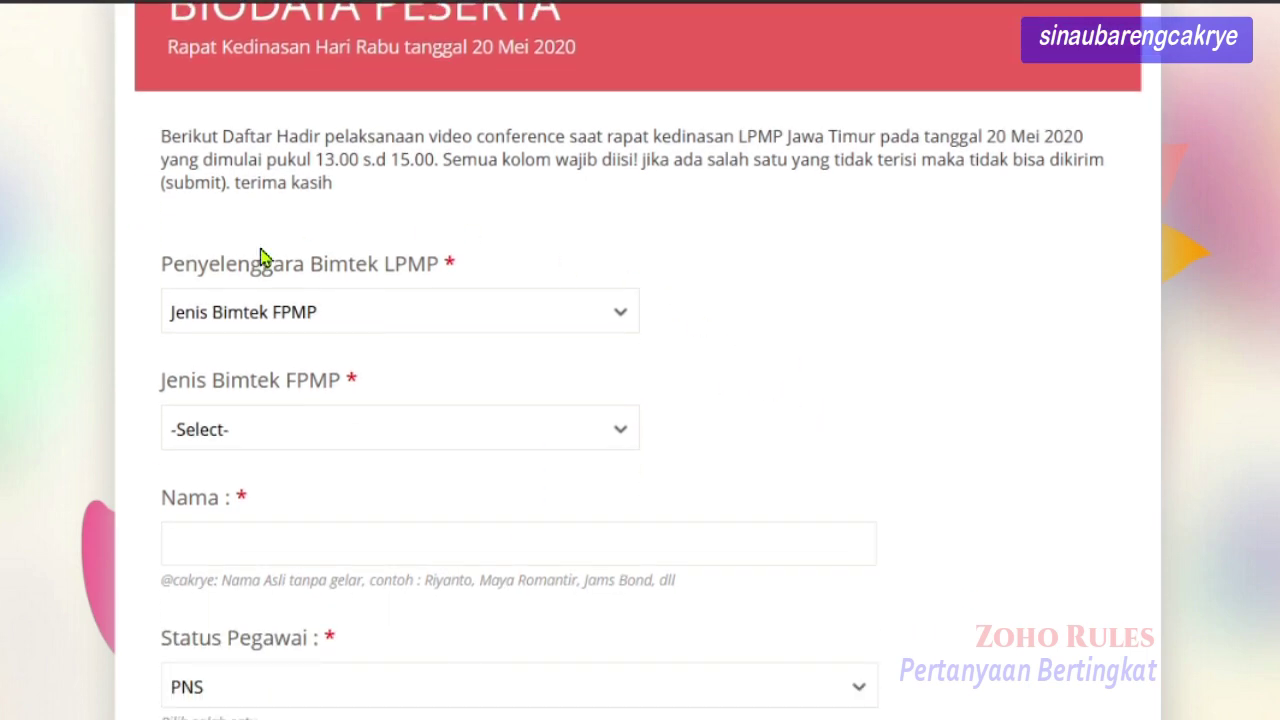
Test the second rule by setting Penyelenggara Bimtek LPMP to Jenis Bimtek PMS and examining the options of the Jenis Bimtek PMS dropdown.
{"action": "left_click", "coordinate": [620, 312]}
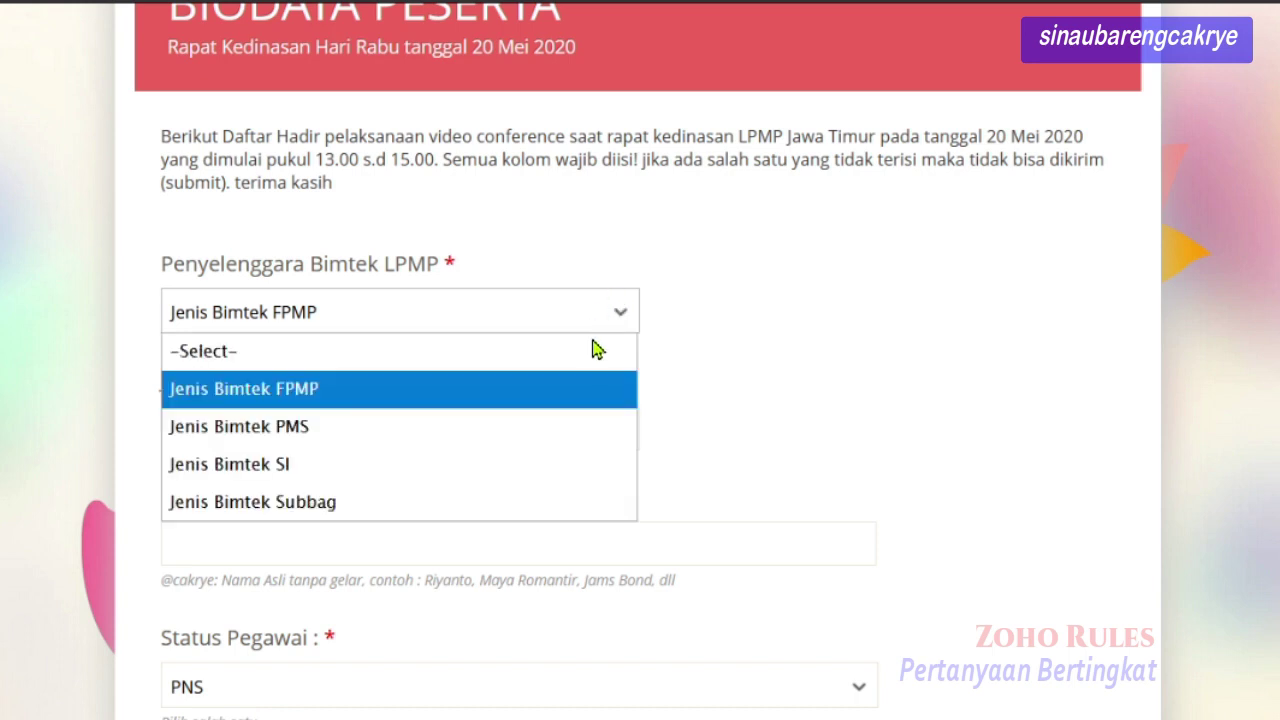
{"action": "left_click", "coordinate": [784, 306]}
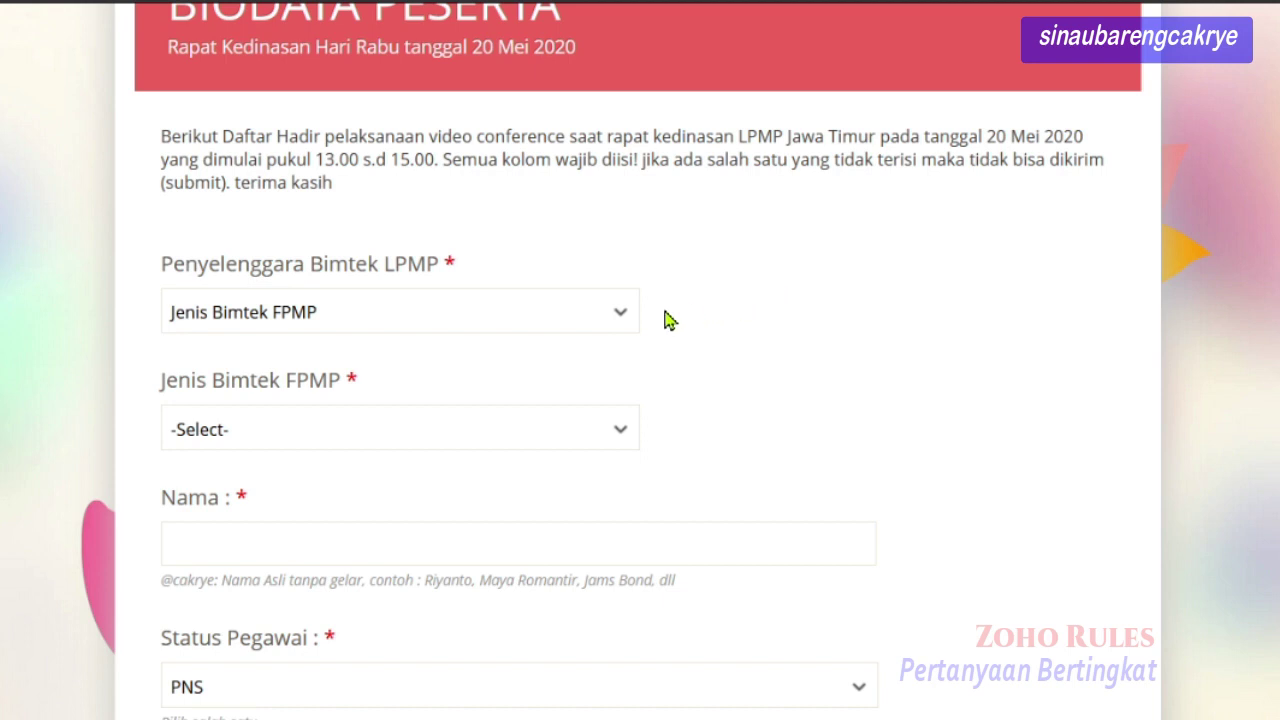
{"action": "left_click", "coordinate": [619, 314]}
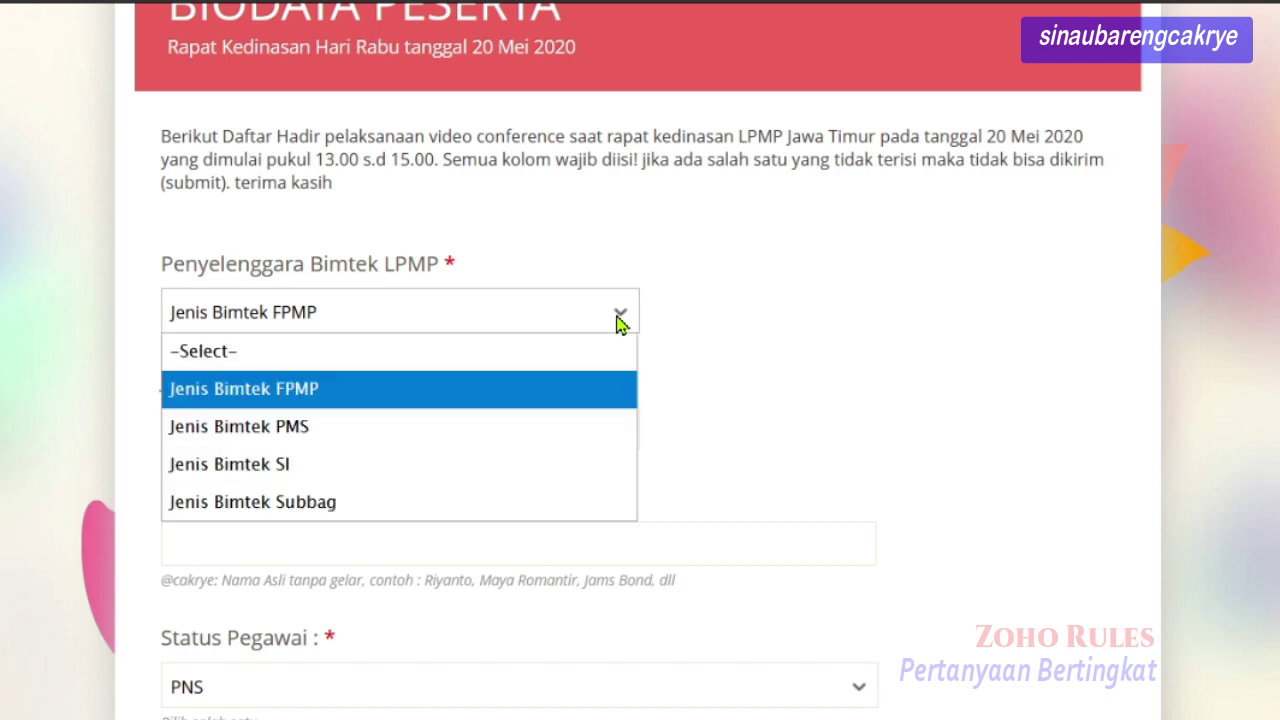
{"action": "left_click", "coordinate": [419, 429]}
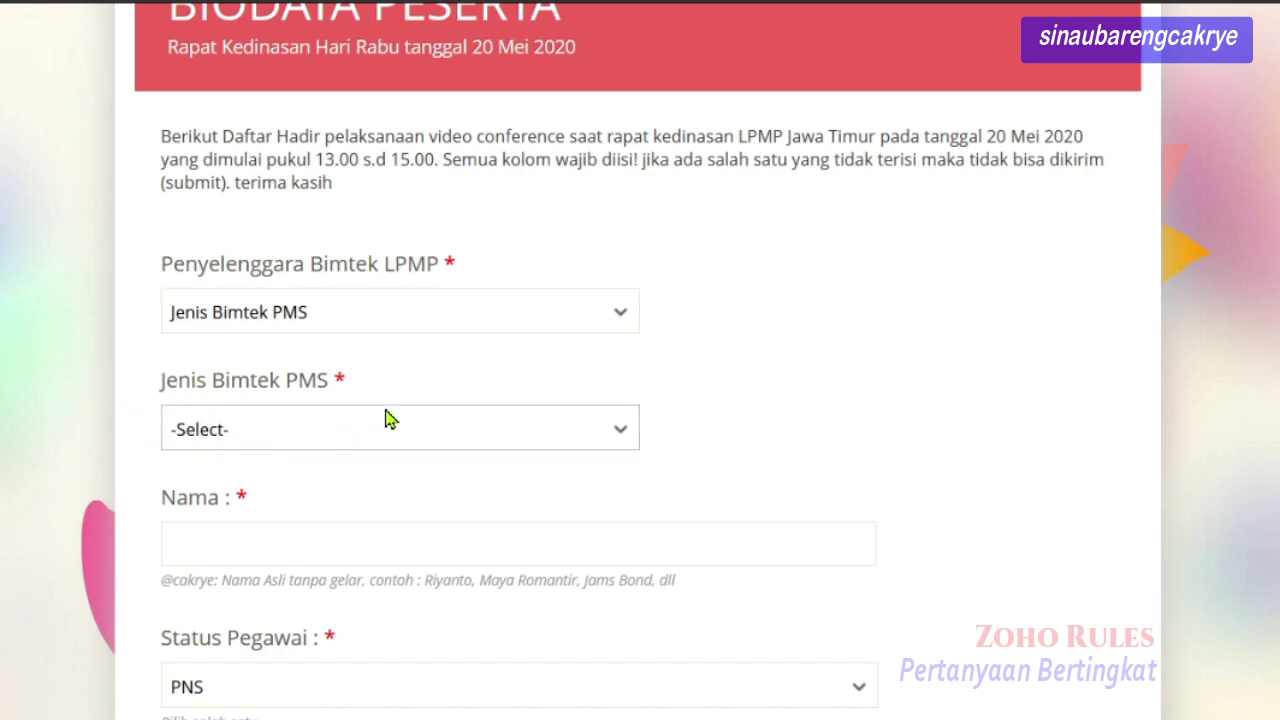
{"action": "left_click", "coordinate": [617, 429]}
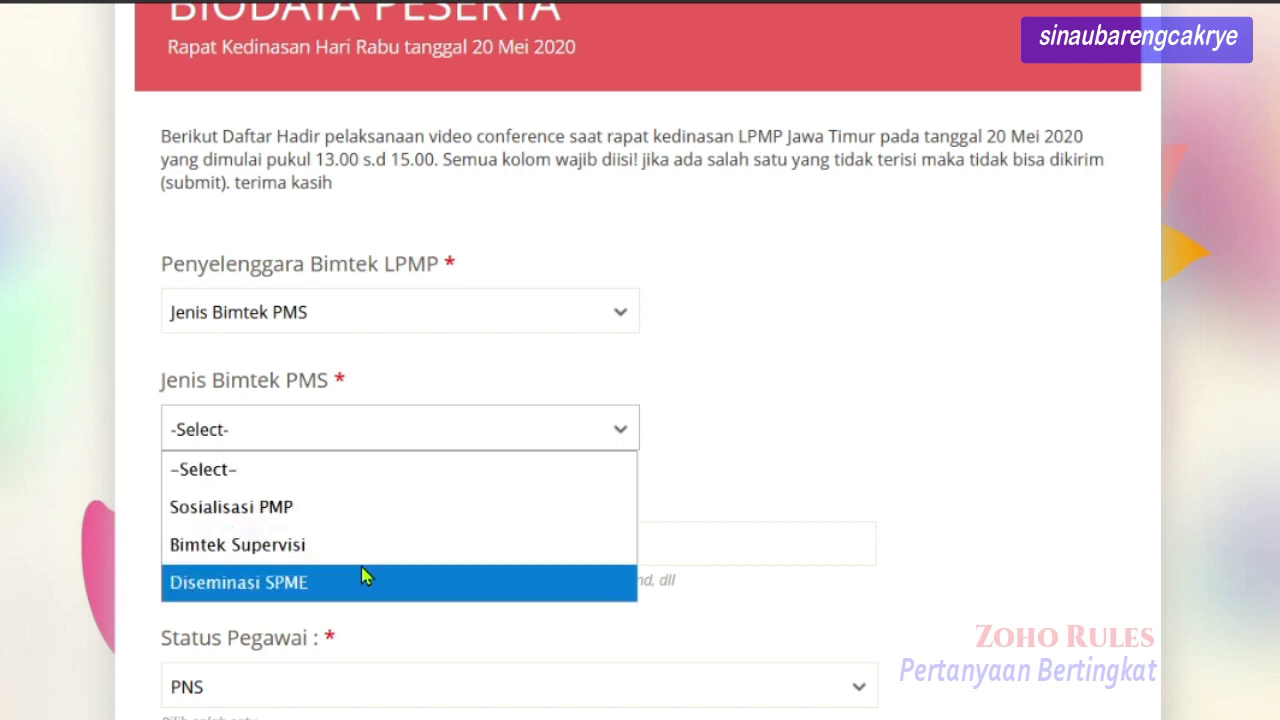
{"action": "left_click", "coordinate": [731, 420]}
Test the third rule by setting Penyelenggara Bimtek LPMP to Jenis Bimtek SI and examining the options of the Jenis Bimtek SI dropdown.
{"action": "left_click", "coordinate": [622, 314]}
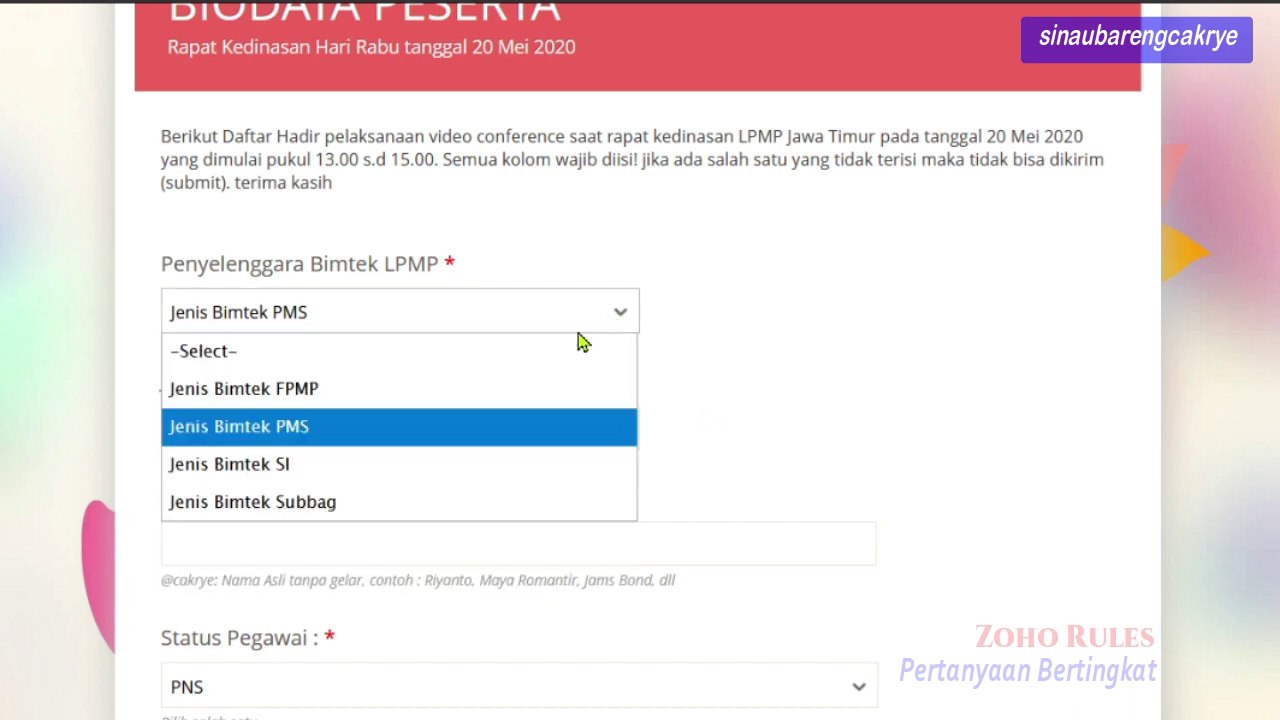
{"action": "left_click", "coordinate": [445, 466]}
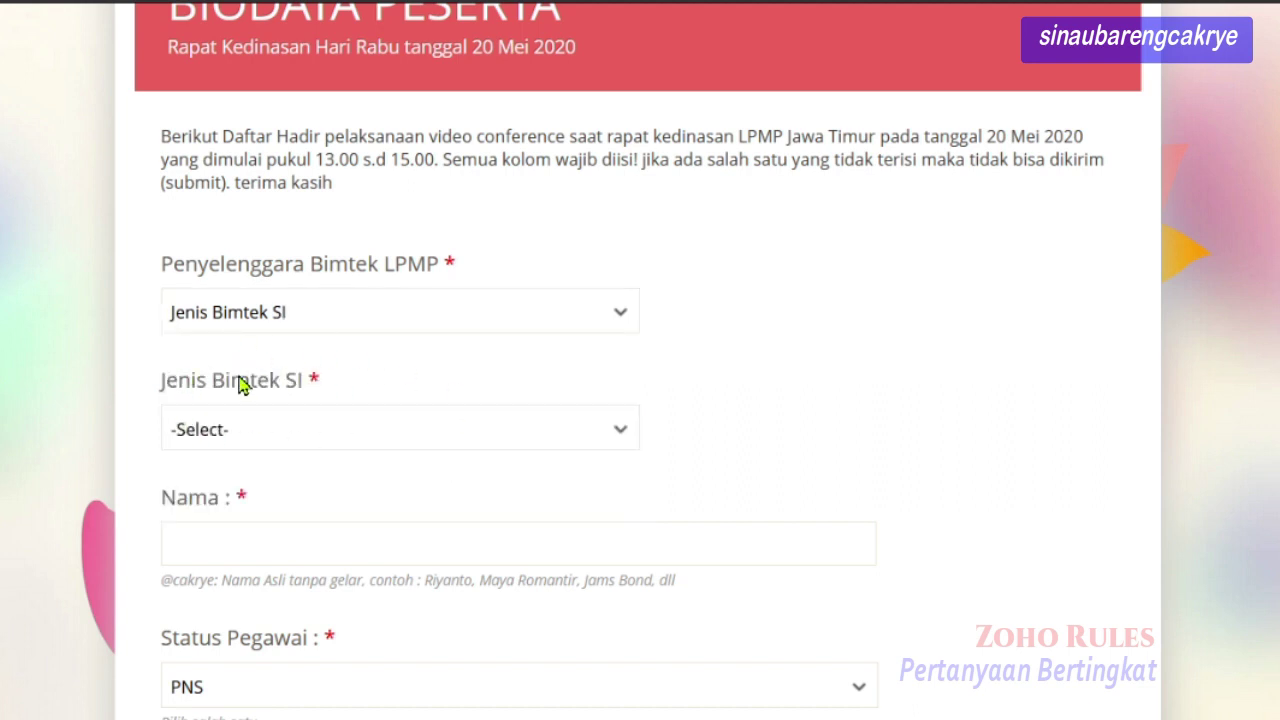
{"action": "left_click", "coordinate": [615, 434]}
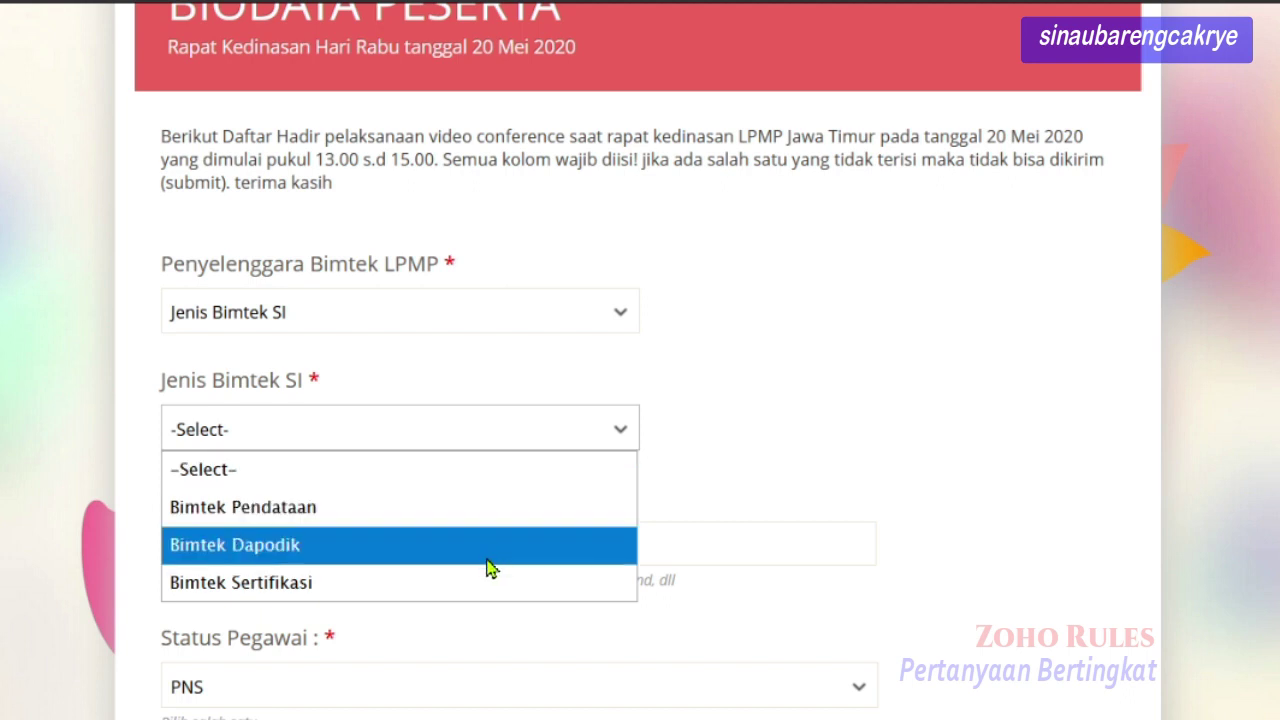
{"action": "left_click", "coordinate": [717, 346]}
Test the fourth rule by setting Penyelenggara Bimtek LPMP to Jenis Bimtek Subbag and examining the options of the Jenis Bimtek Subbag dropdown.
{"action": "left_click", "coordinate": [620, 311]}
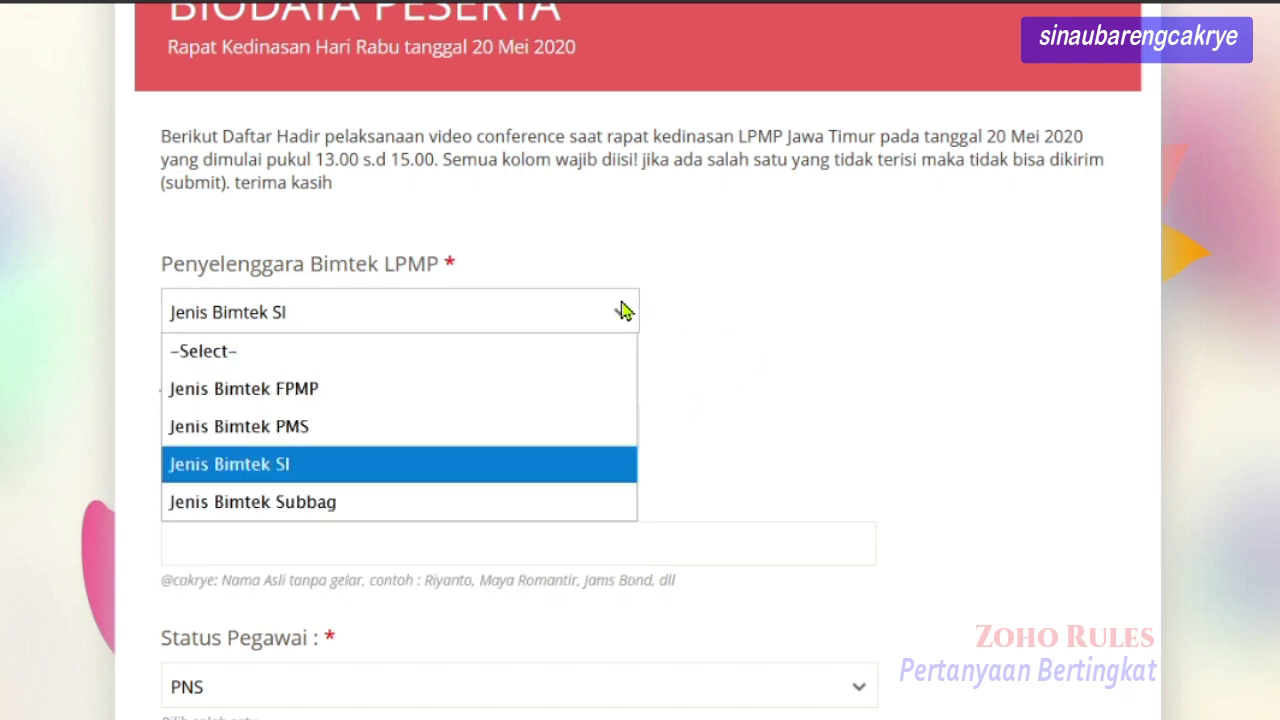
{"action": "left_click", "coordinate": [457, 501]}
{"action": "left_click", "coordinate": [614, 432]}
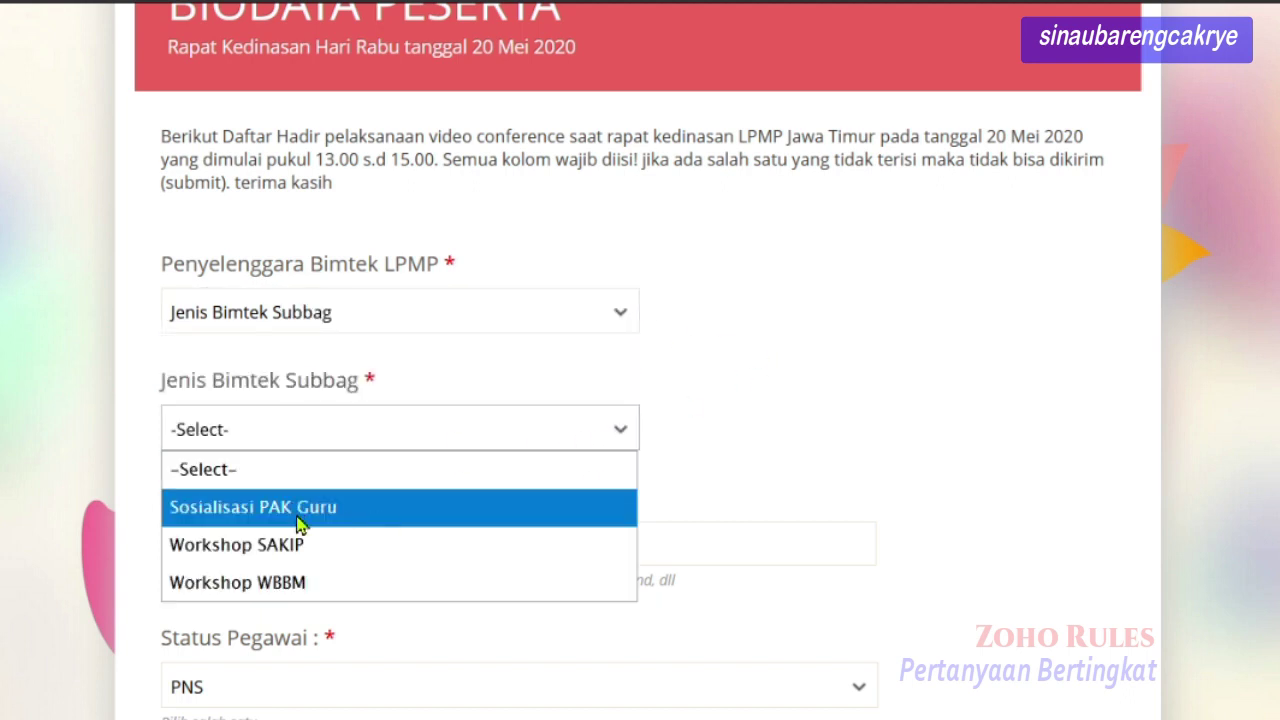
{"action": "left_click", "coordinate": [855, 427]}
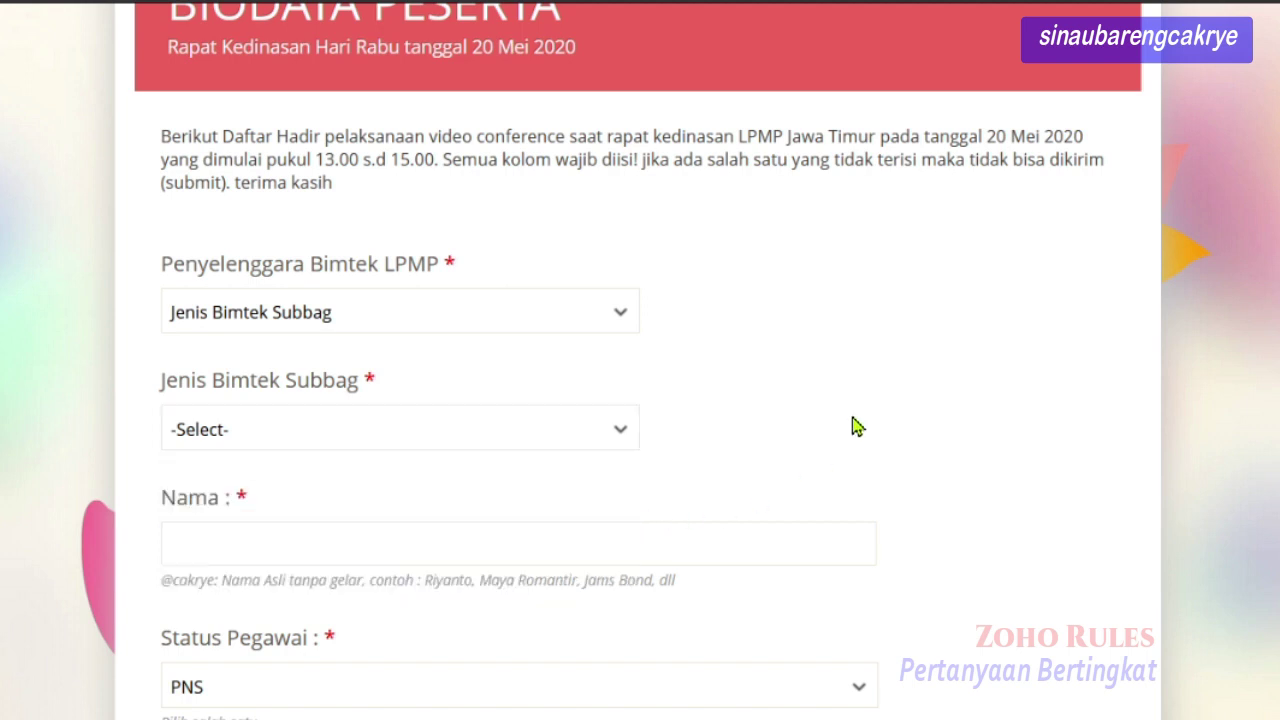
Review the rest of the live form, from Nama down to the Tanda Tangan signature field.
{"action": "scroll", "coordinate": [474, 528], "scroll_direction": "down", "scroll_amount": 3}
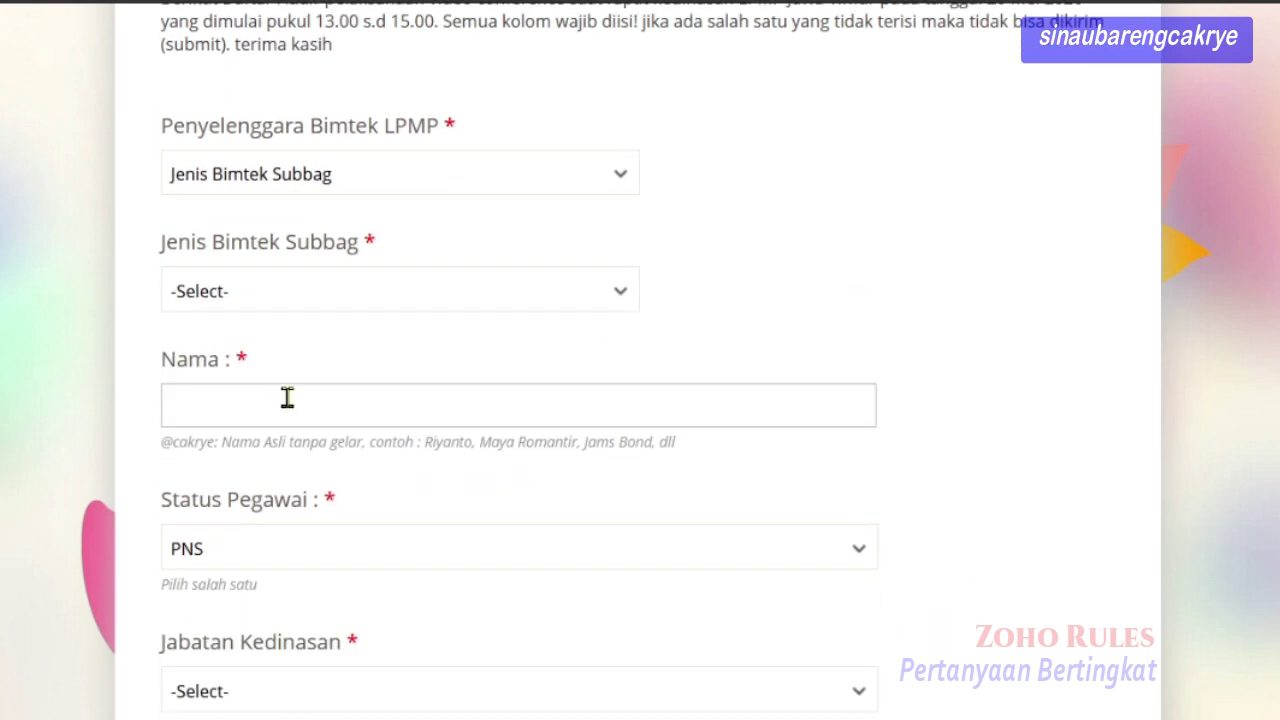
{"action": "scroll", "coordinate": [287, 398], "scroll_direction": "down", "scroll_amount": 3}
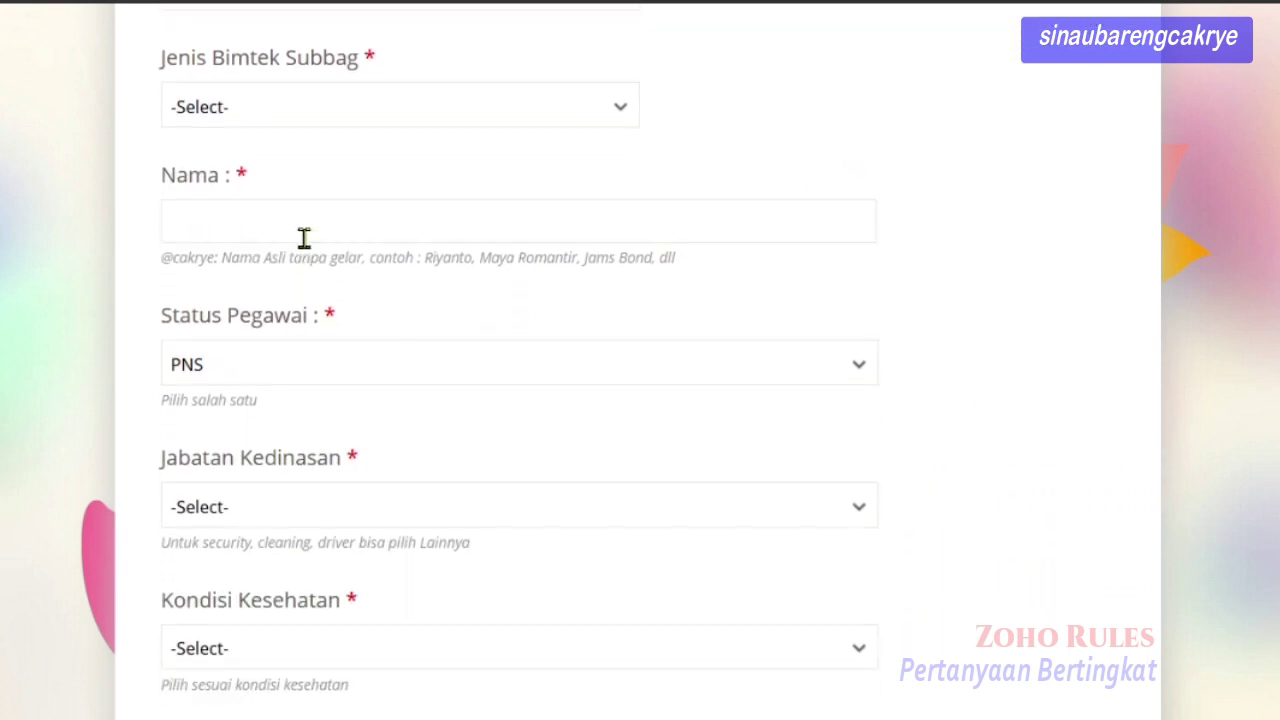
{"action": "scroll", "coordinate": [304, 238], "scroll_direction": "down", "scroll_amount": 3}
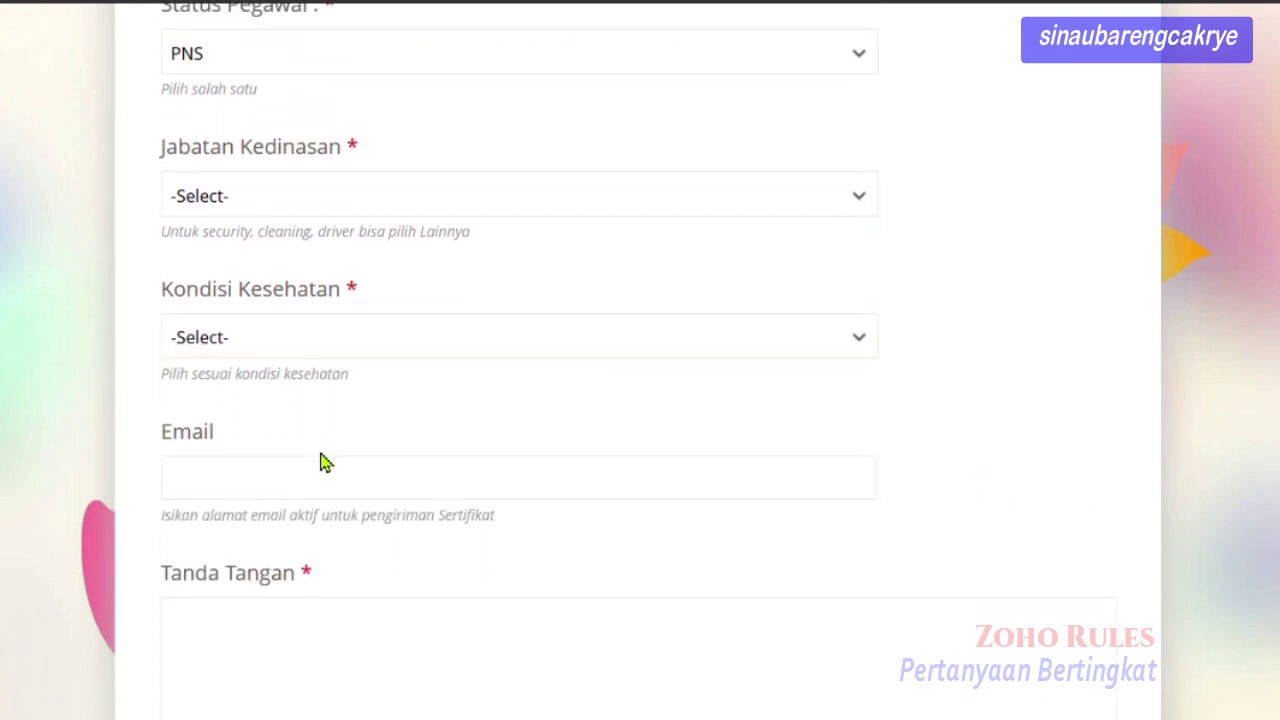
{"action": "scroll", "coordinate": [451, 463], "scroll_direction": "down", "scroll_amount": 2}
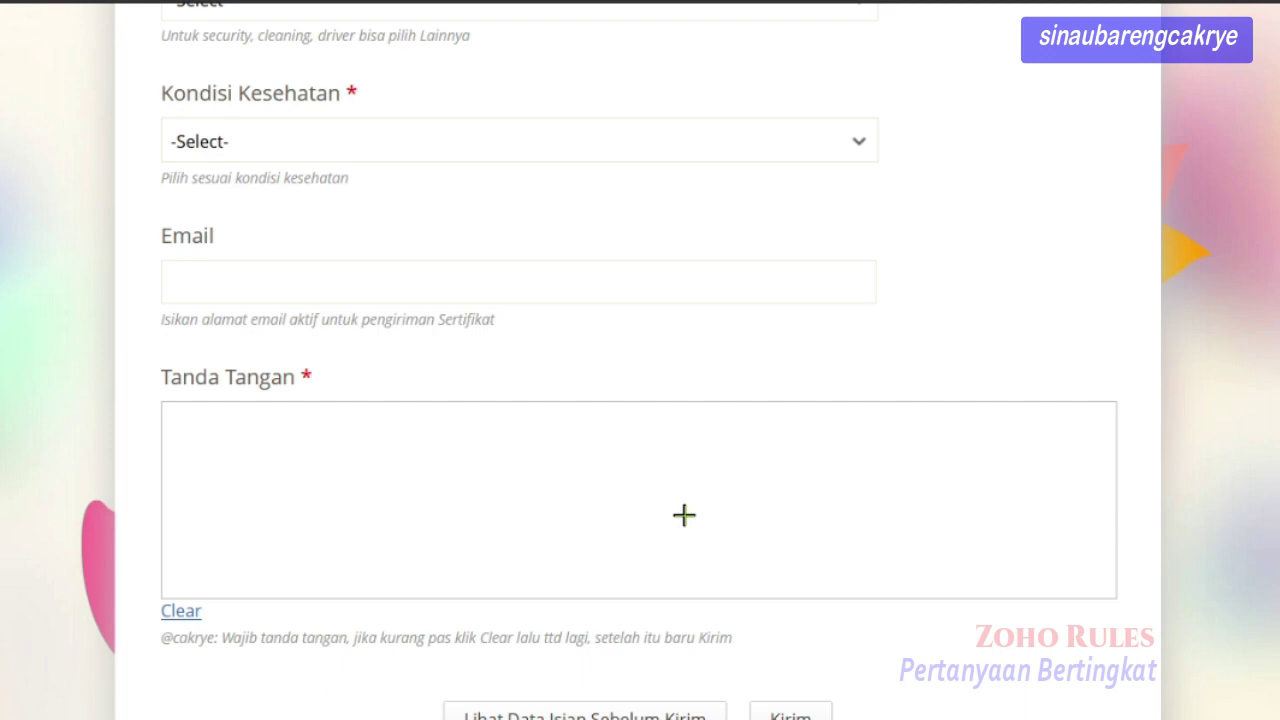
{"action": "scroll", "coordinate": [684, 515], "scroll_direction": "up", "scroll_amount": 10}
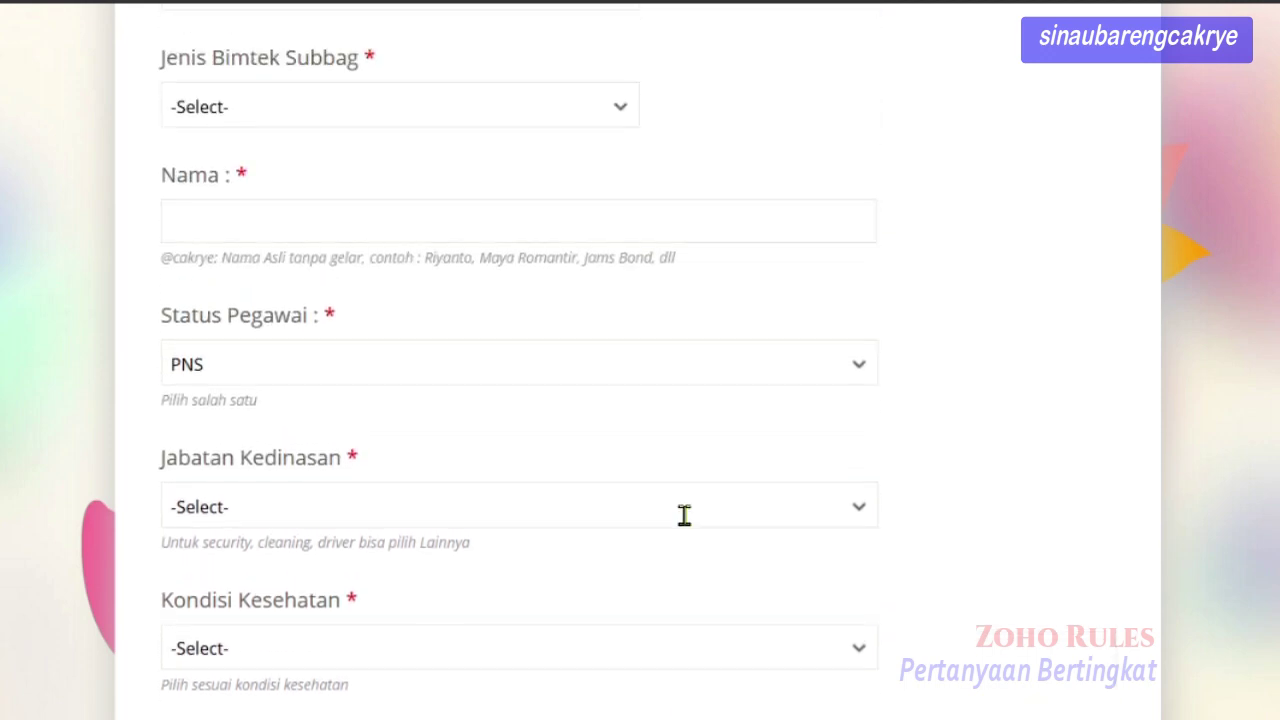
{"action": "scroll", "coordinate": [684, 515], "scroll_direction": "up", "scroll_amount": 1}
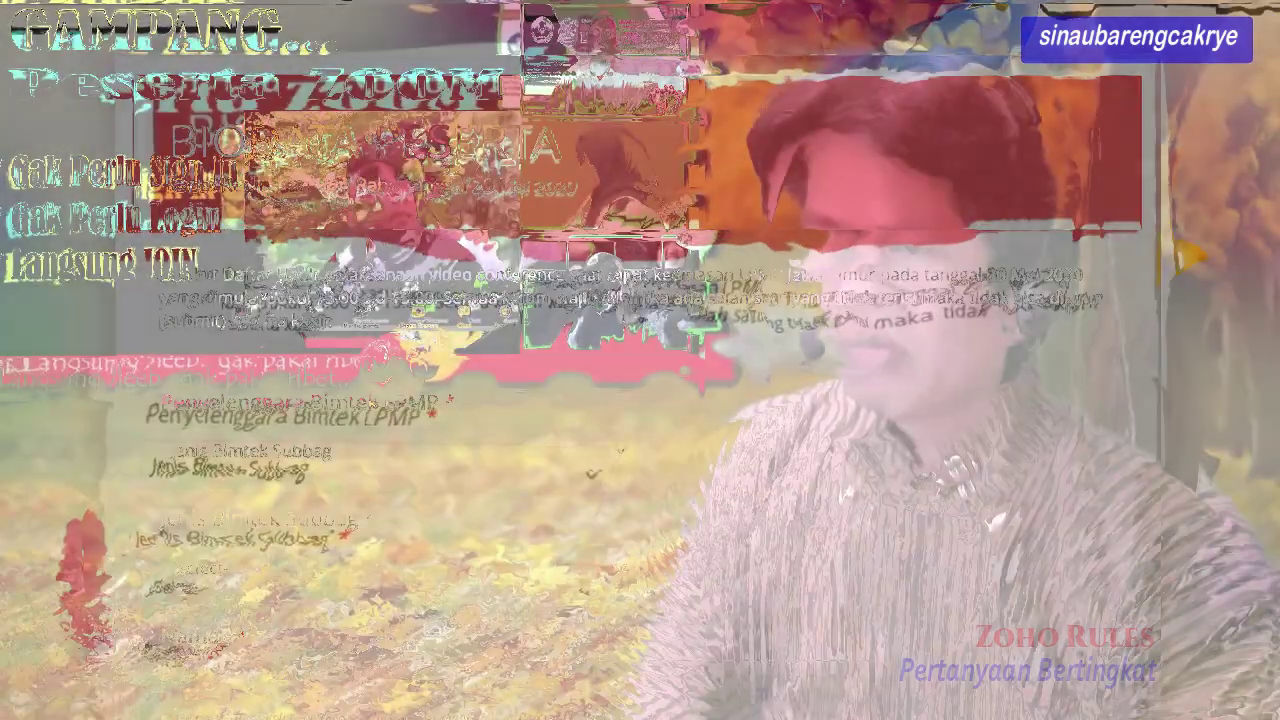